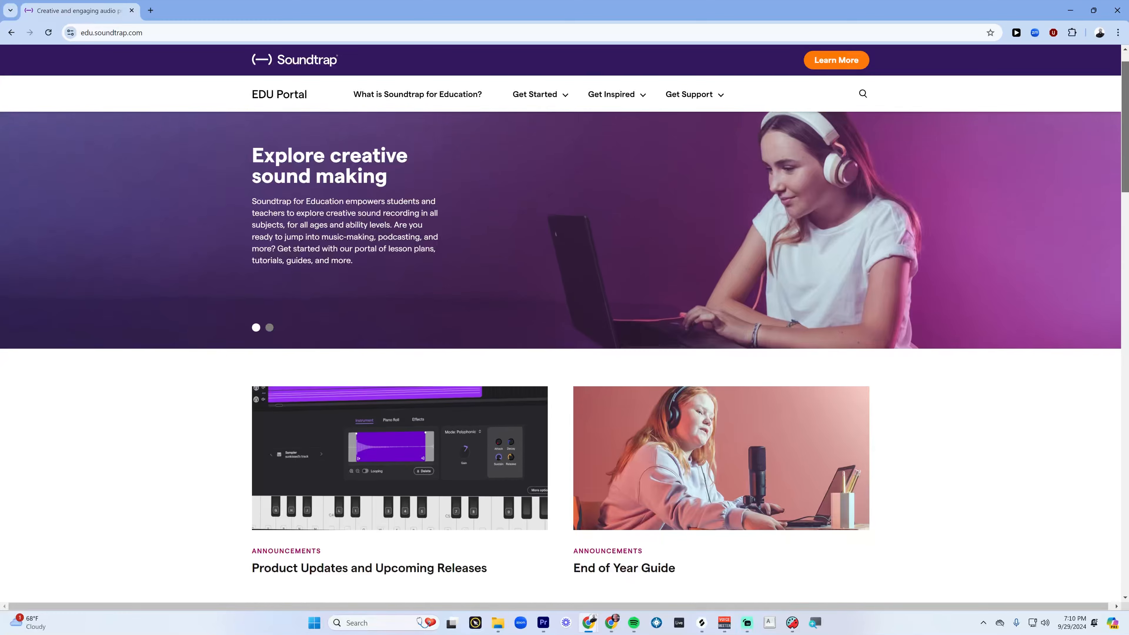
pyautogui.scroll(-2, 560, 356)
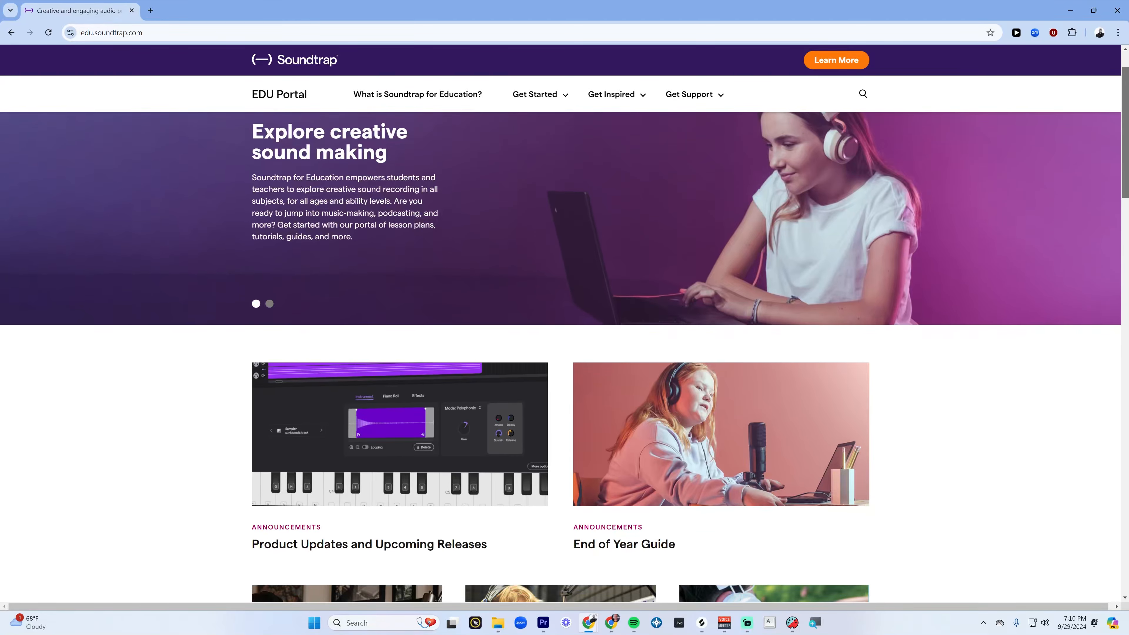
pyautogui.scroll(-1, 560, 356)
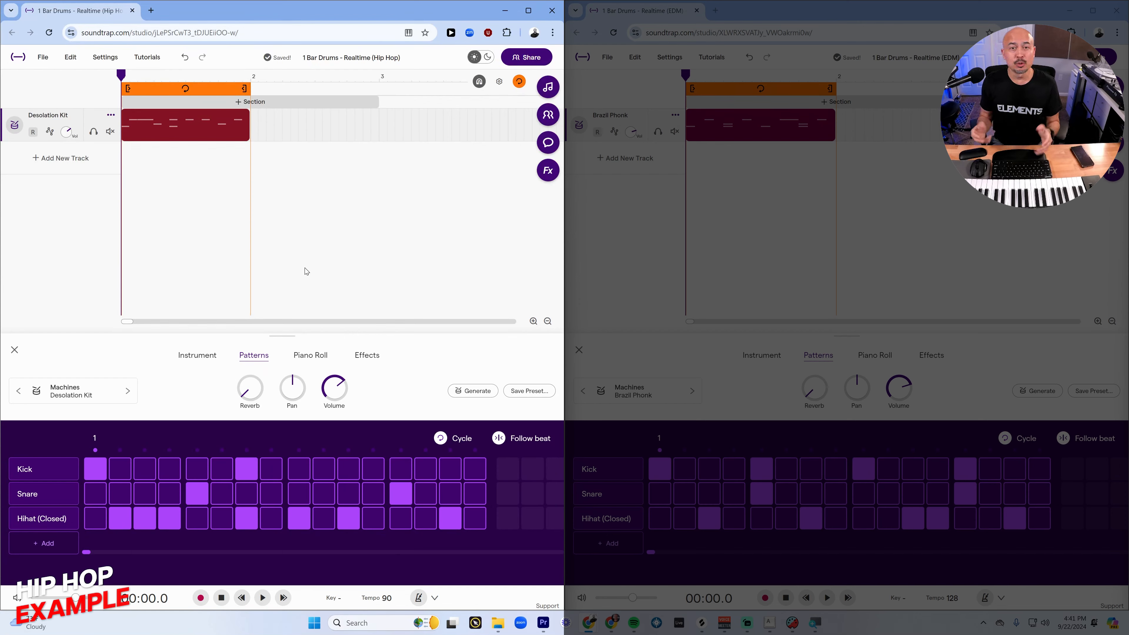
# Play the one-bar hip hop drum pattern and pause it after listening
pyautogui.click(372, 175)
pyautogui.press('space')
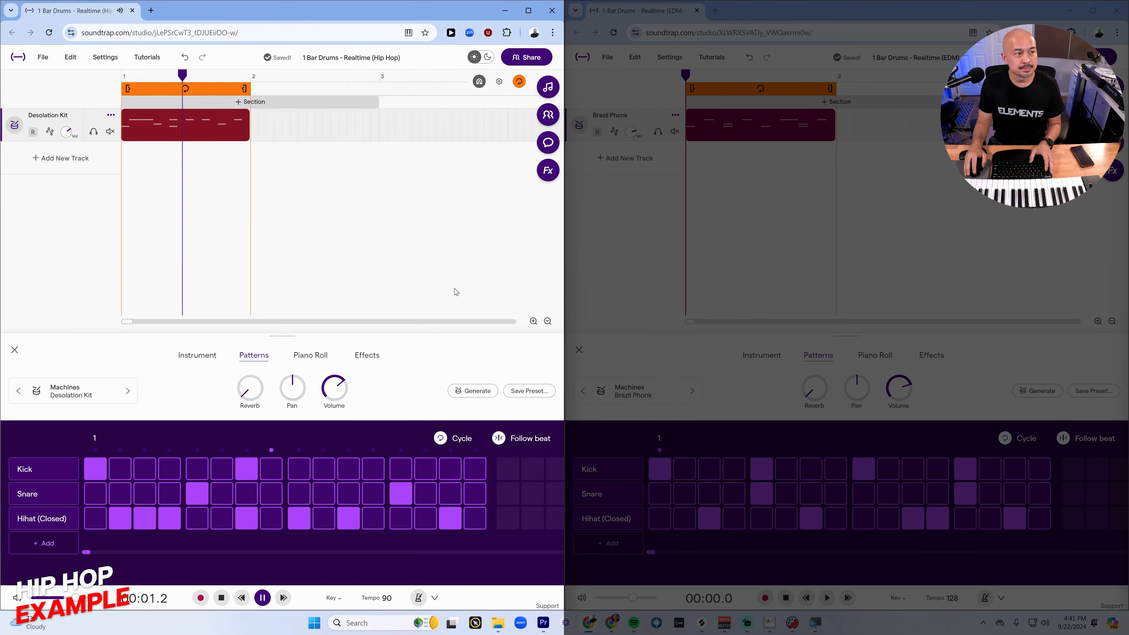
pyautogui.press('space')
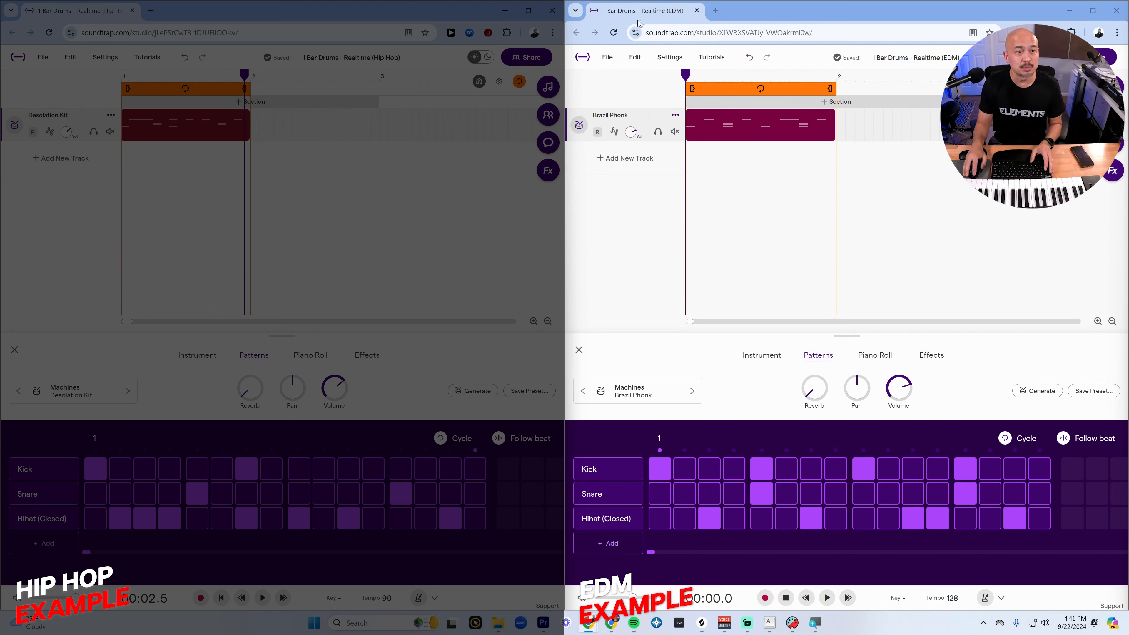
# Switch to the EDM project and play its one-bar drum pattern, stopping it after listening
pyautogui.click(646, 13)
pyautogui.press('space')
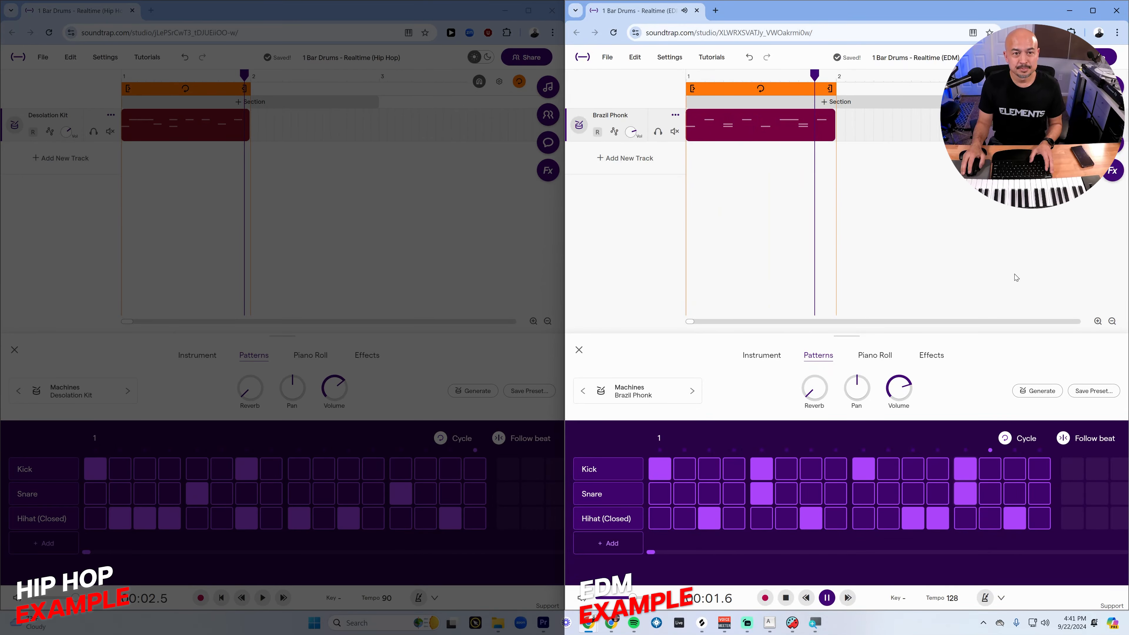
pyautogui.press('space')
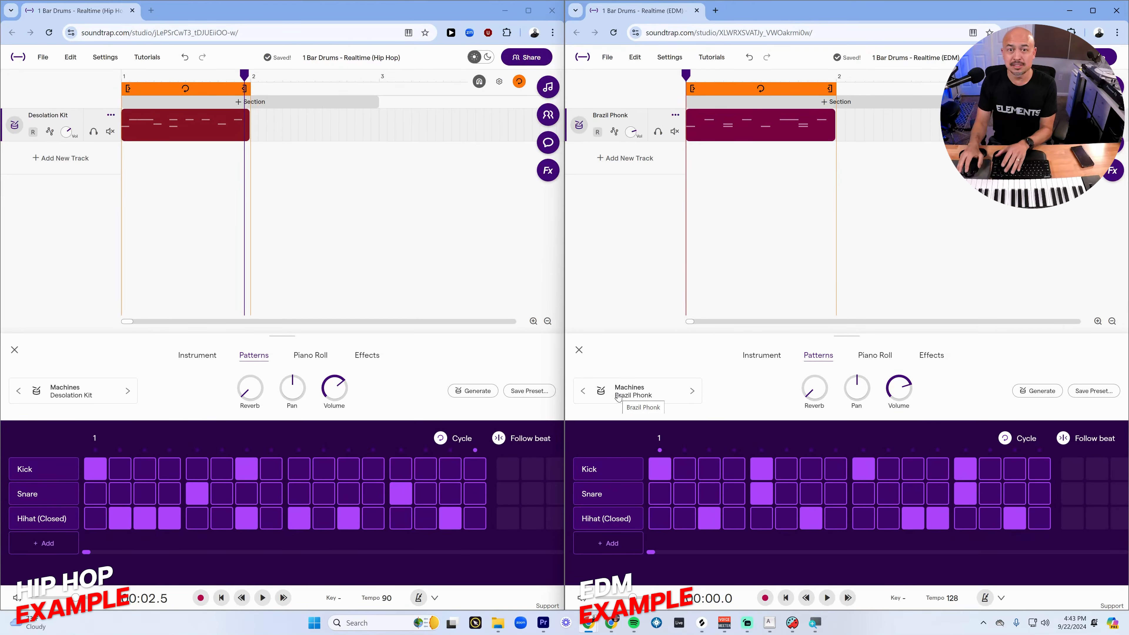
pyautogui.press('alt')
pyautogui.press('ctrl')
pyautogui.press('ctrl')
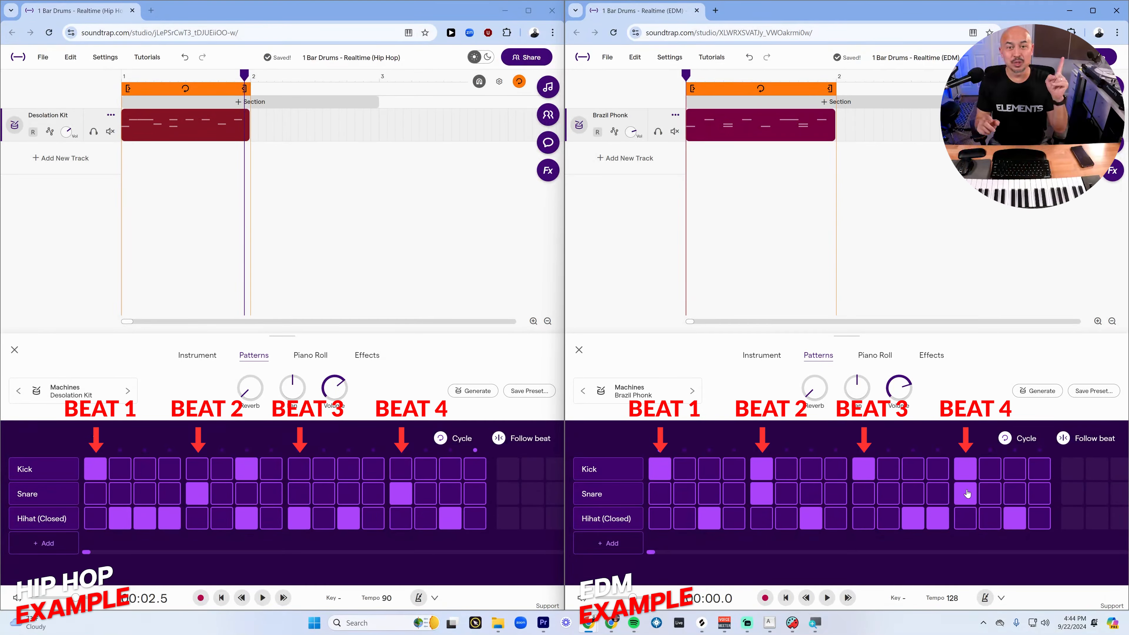
pyautogui.press('alt')
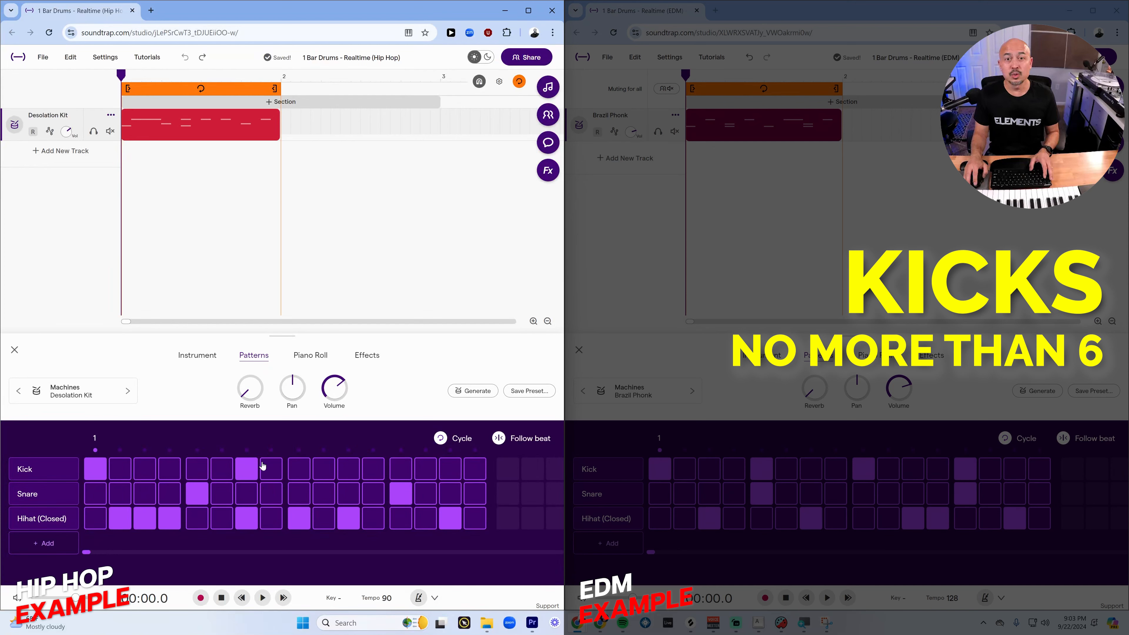
# Add kicks on steps 4, 9, 11 and 14 of the hip hop pattern and play it from the start
pyautogui.click(169, 469)
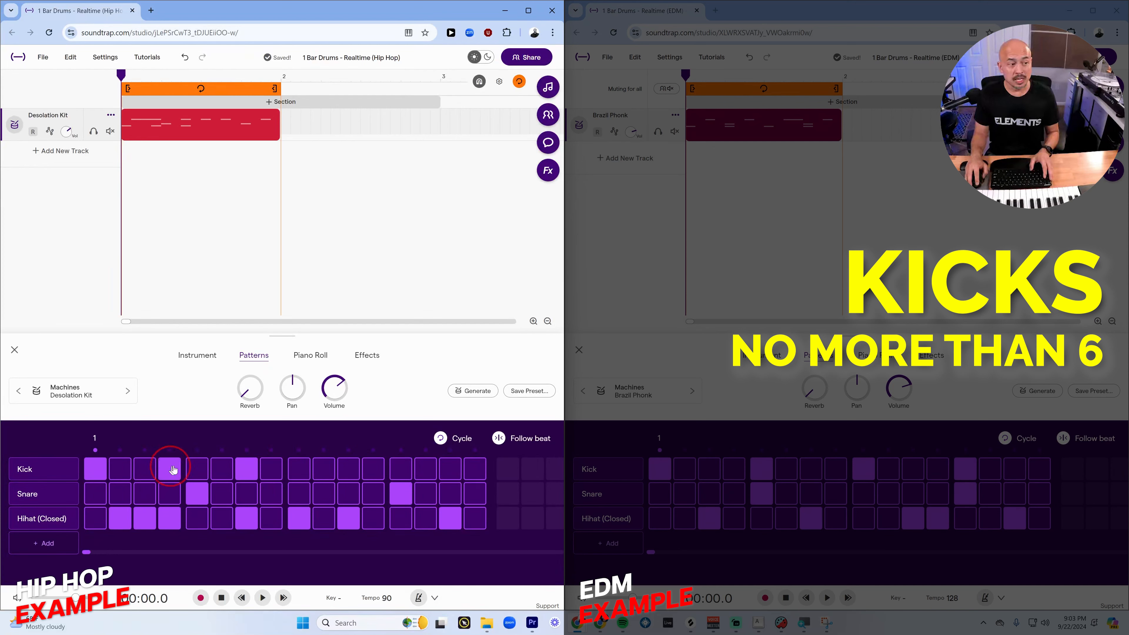
pyautogui.click(298, 469)
pyautogui.click(348, 469)
pyautogui.click(425, 469)
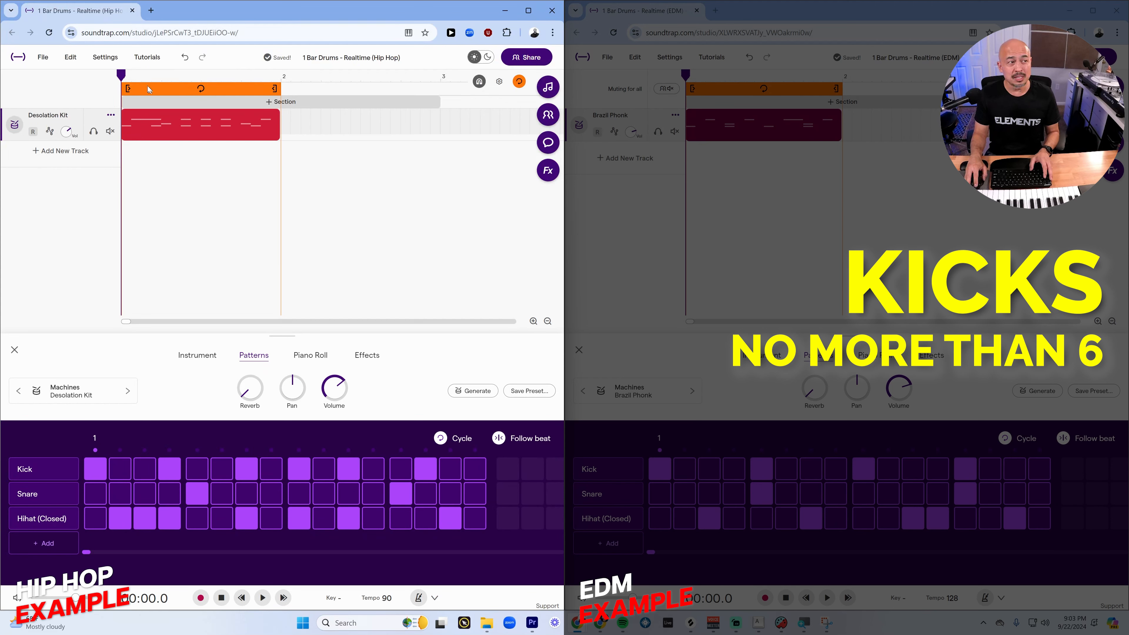
pyautogui.click(125, 79)
pyautogui.press('space')
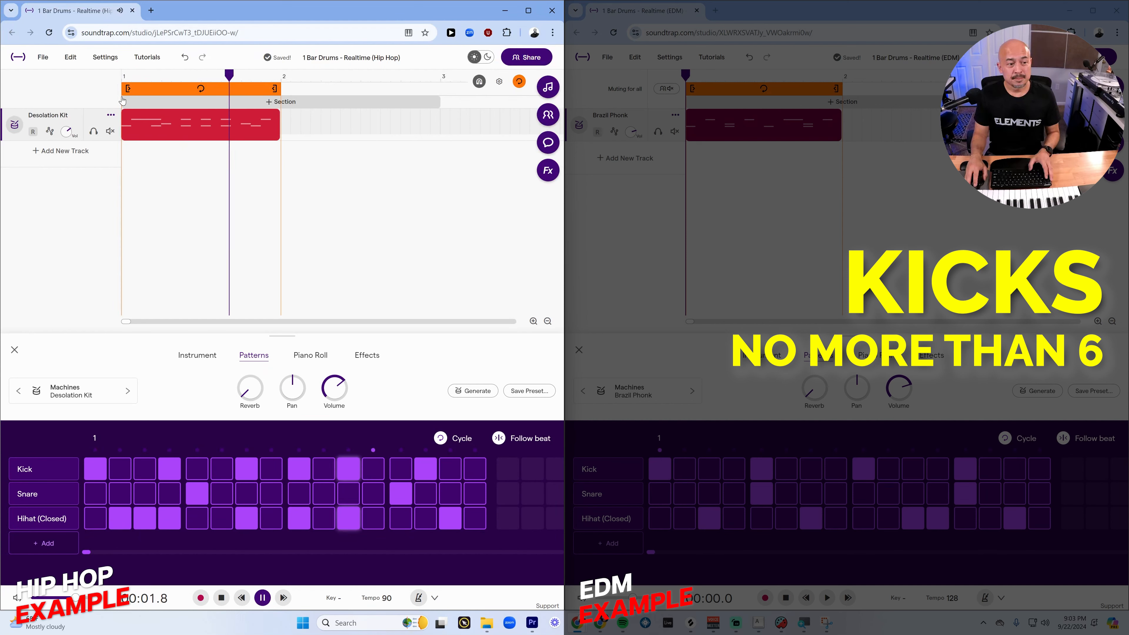
pyautogui.press('space')
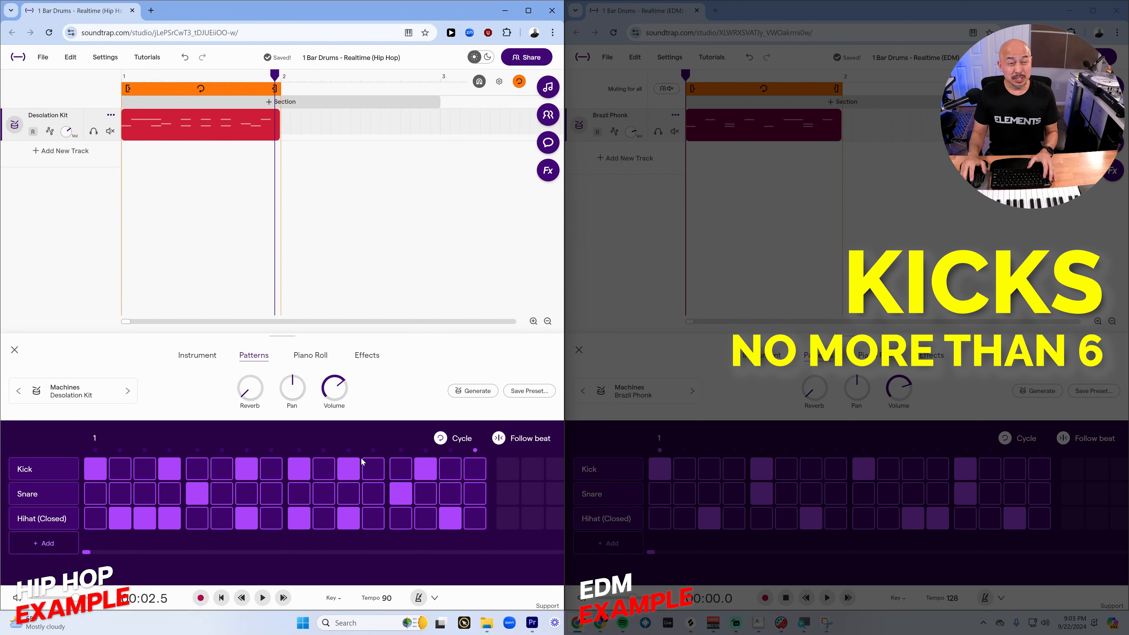
# Add further kicks on steps 16 and 6 of the hip hop pattern and listen to it from the start
pyautogui.click(476, 469)
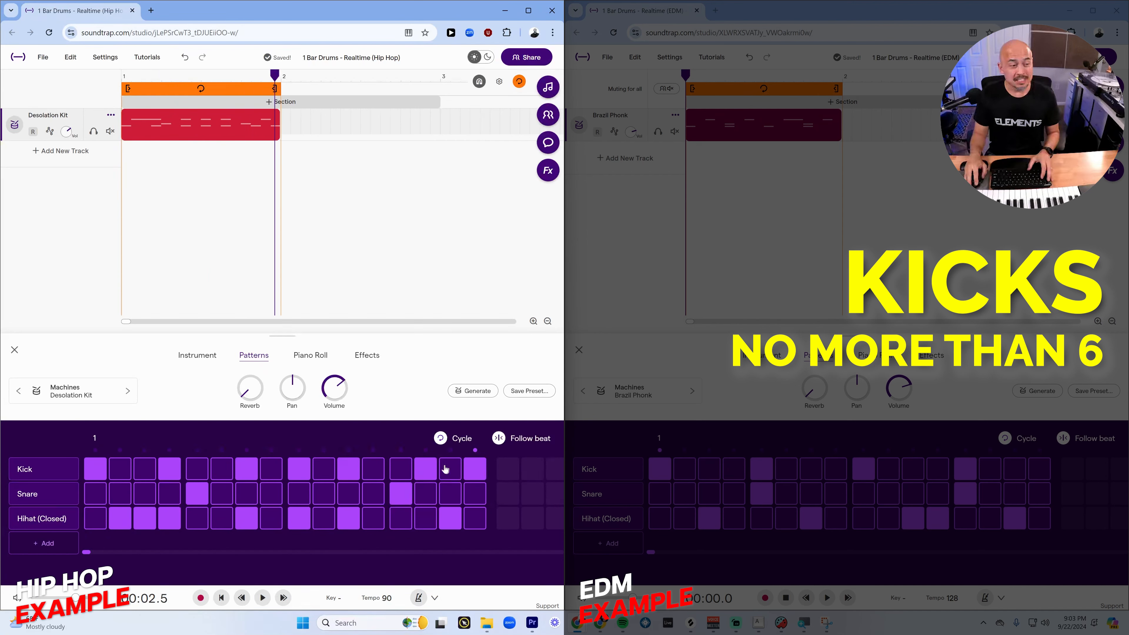
pyautogui.click(231, 469)
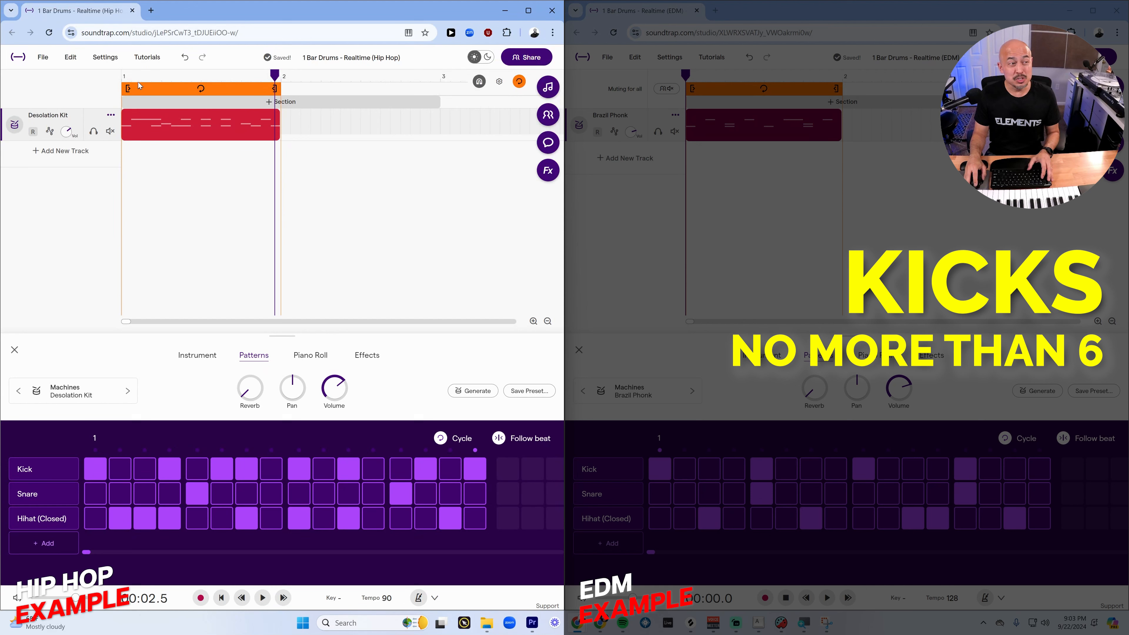
pyautogui.click(98, 83)
pyautogui.press('space')
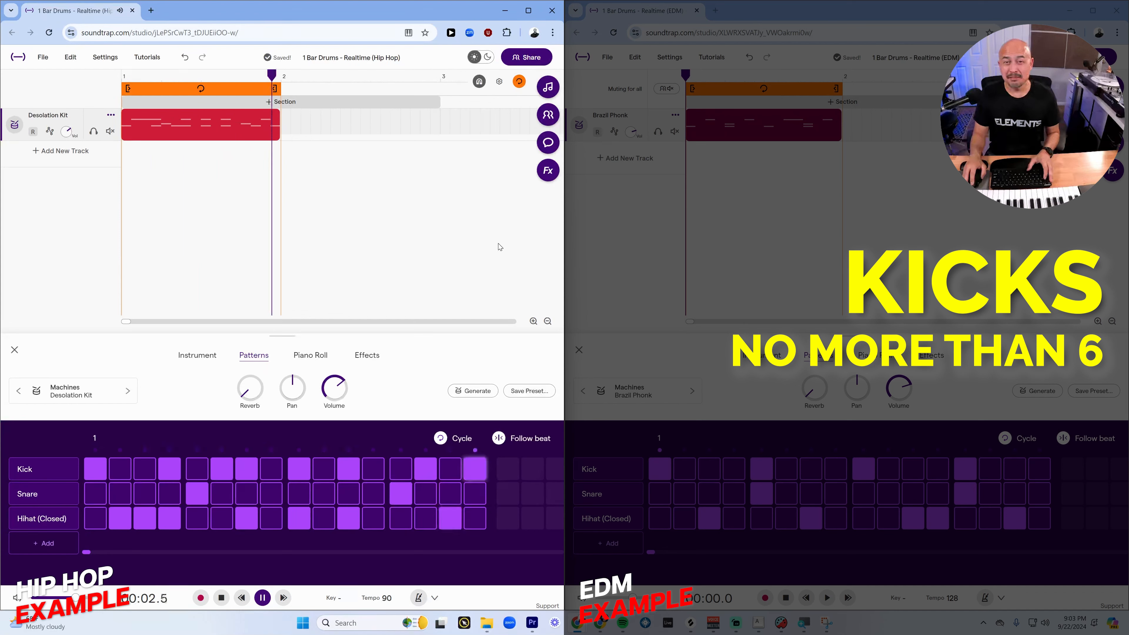
pyautogui.press('space')
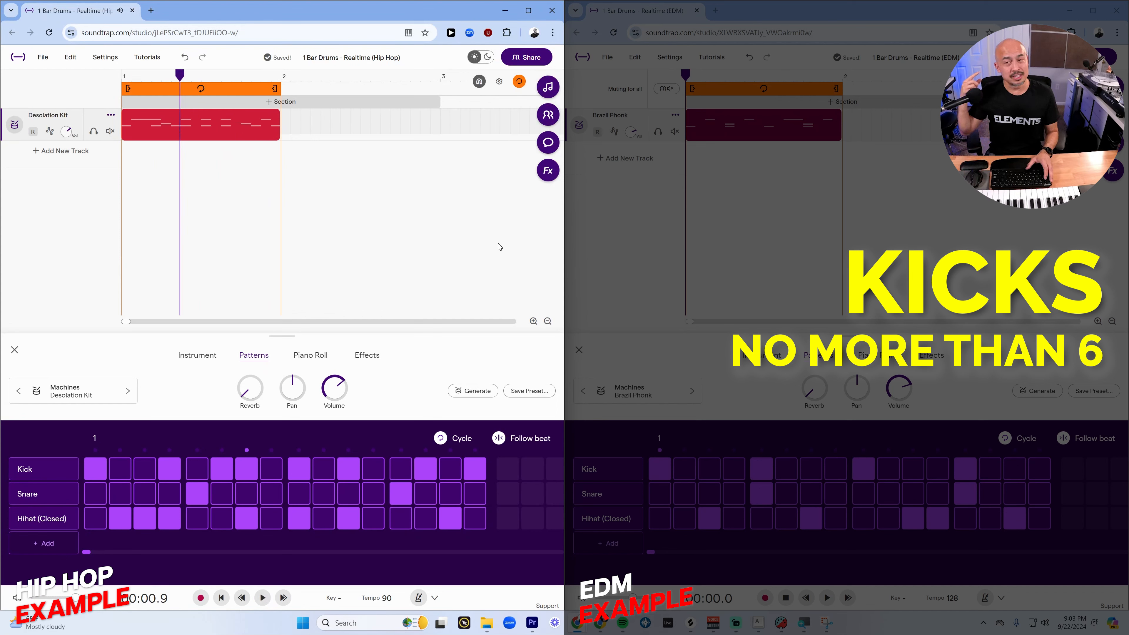
# Fill in kicks on steps 2, 3 and 10 of the hip hop pattern and listen to the result
pyautogui.click(120, 470)
pyautogui.click(145, 469)
pyautogui.click(324, 469)
pyautogui.press('space')
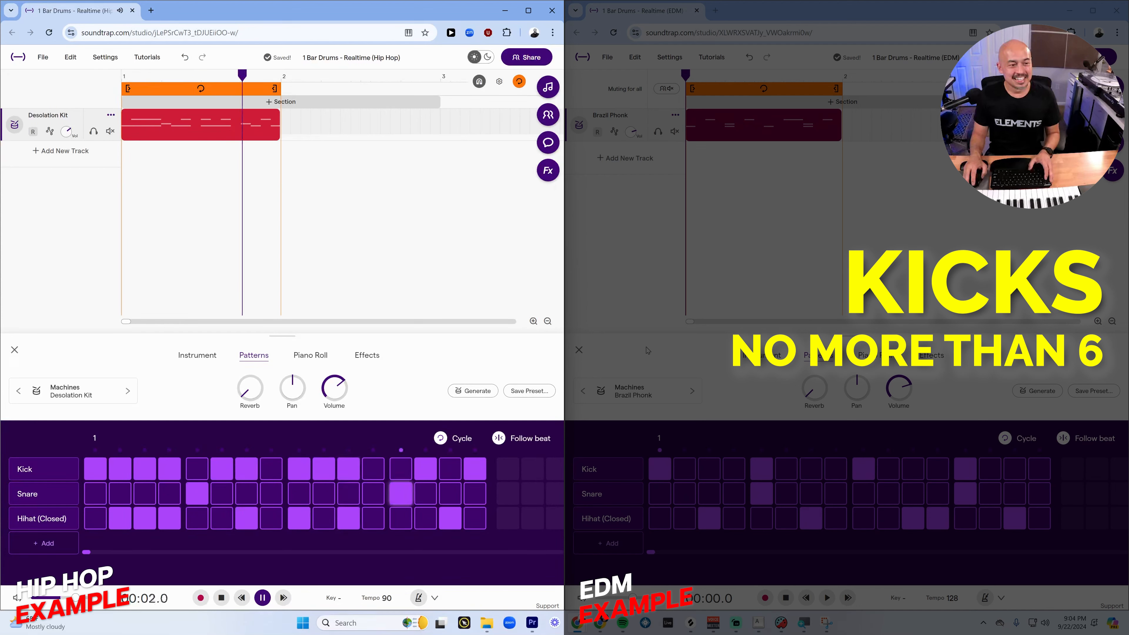
pyautogui.press('space')
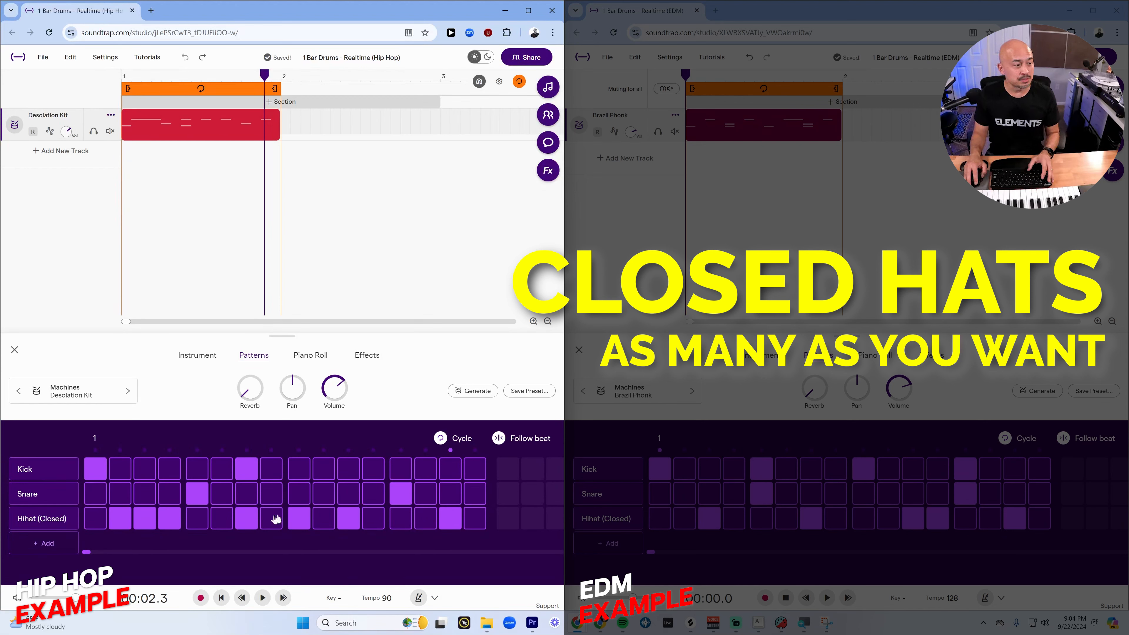
# Remove every closed hi-hat hit from the hip hop pattern and return the playhead to the start of bar 1
pyautogui.click(118, 524)
pyautogui.click(144, 525)
pyautogui.click(169, 519)
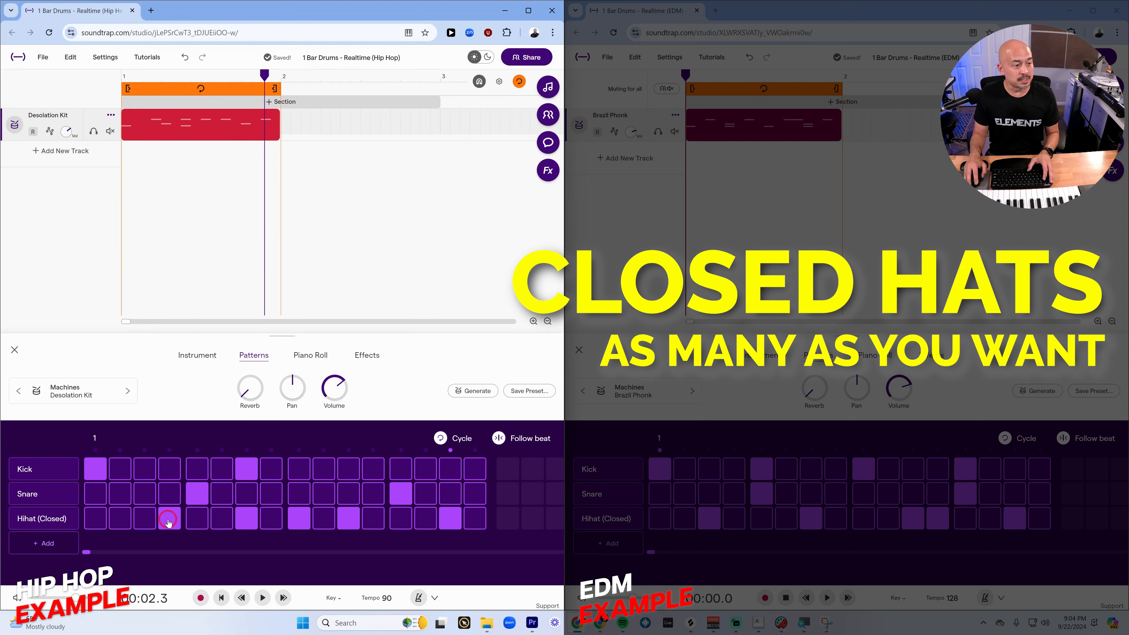
pyautogui.click(246, 519)
pyautogui.click(299, 519)
pyautogui.click(349, 521)
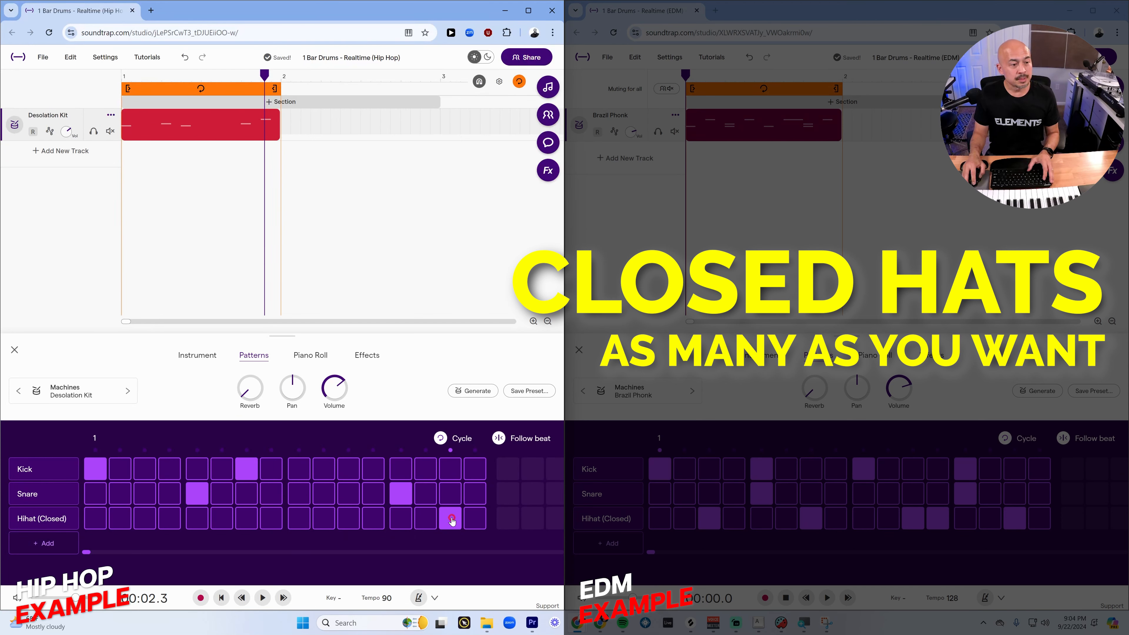
pyautogui.click(451, 519)
pyautogui.click(139, 76)
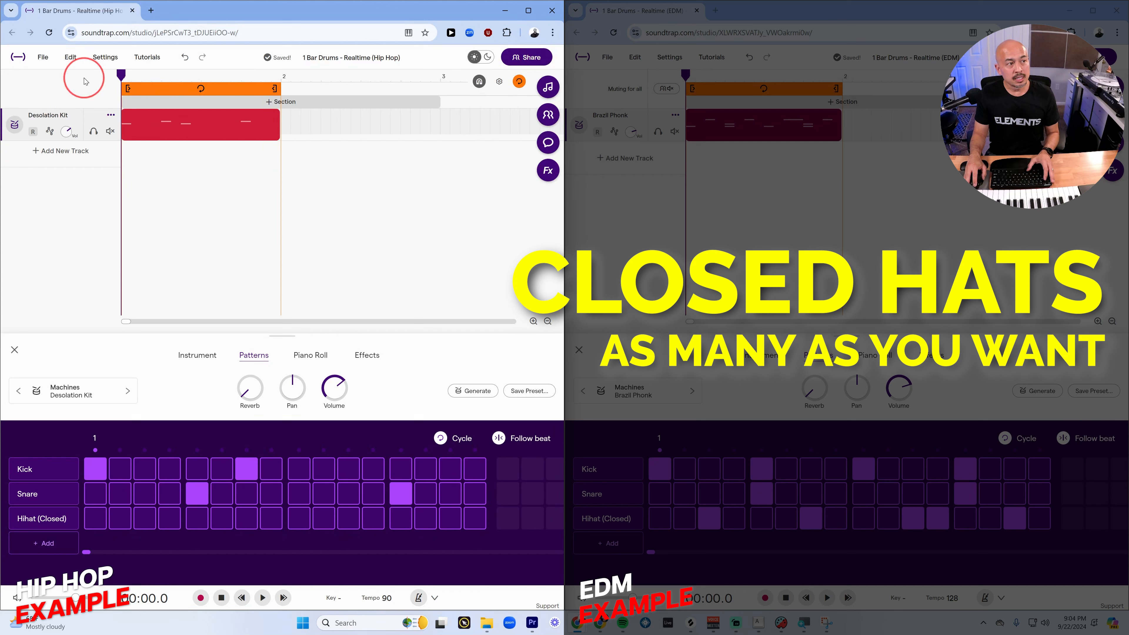
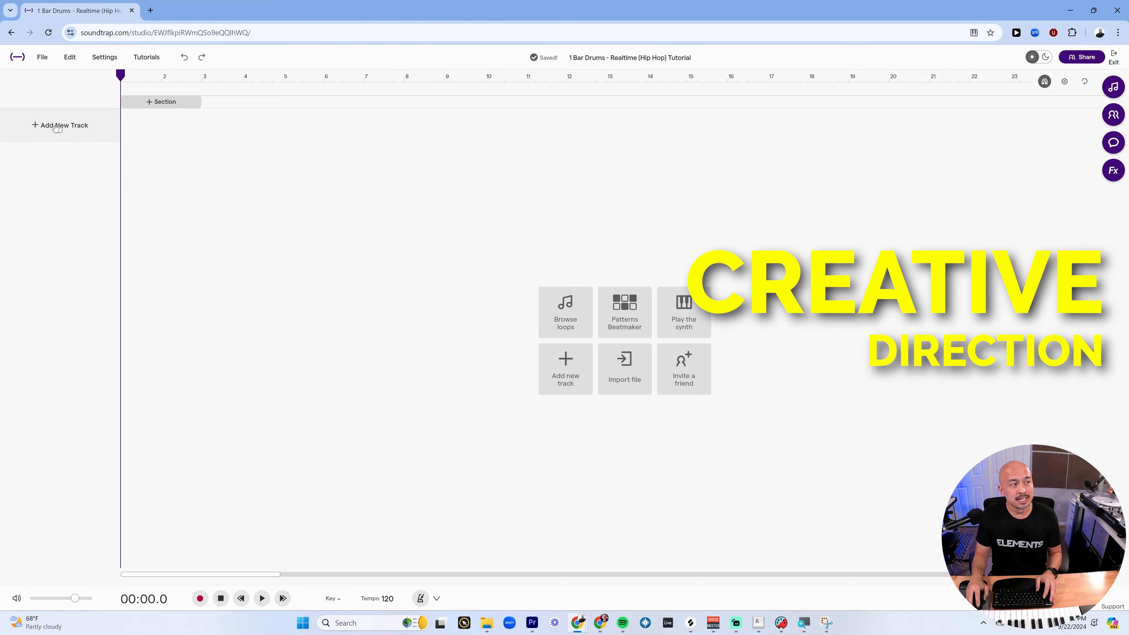
# Add a Patterns Beatmaker drum track to the empty project and bring its step grid back to bar 1
pyautogui.click(54, 126)
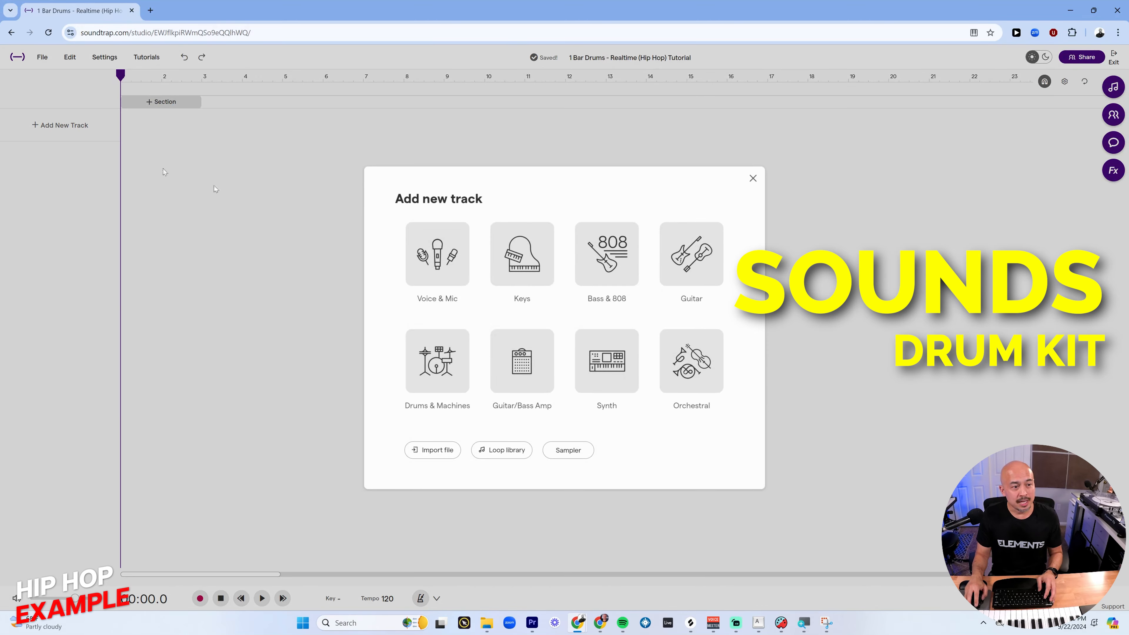
pyautogui.click(429, 367)
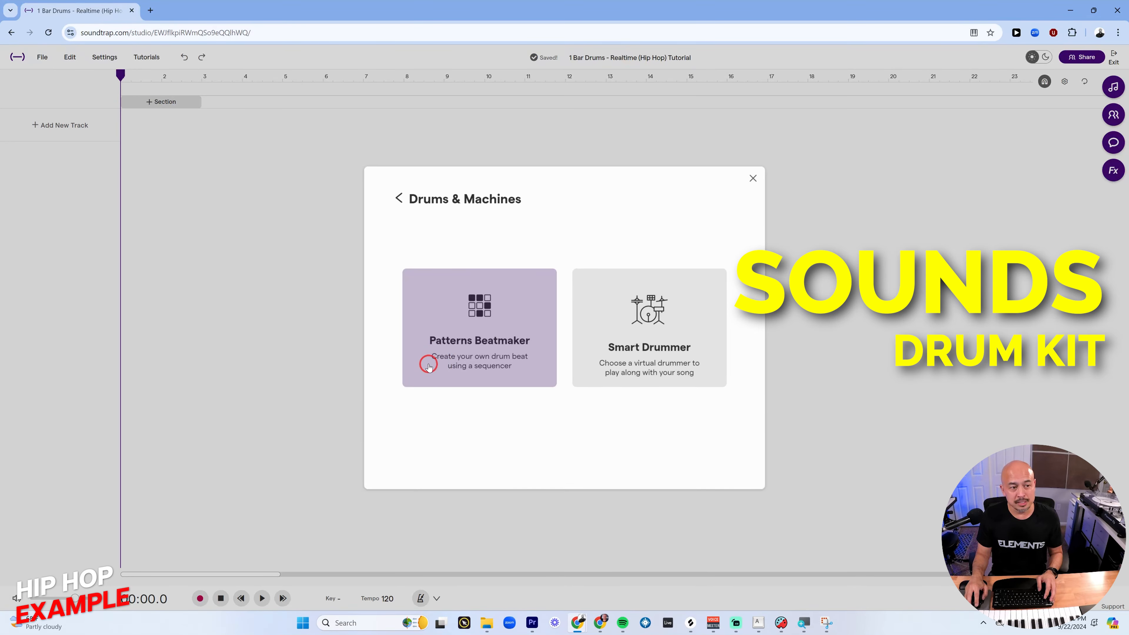
pyautogui.click(478, 316)
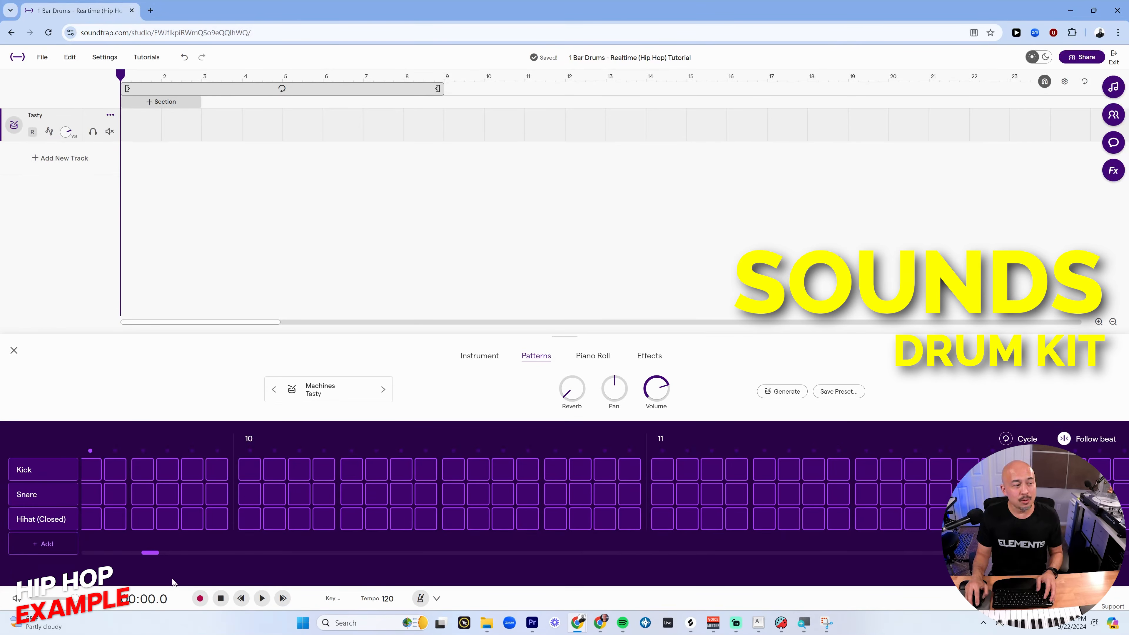
pyautogui.click(81, 557)
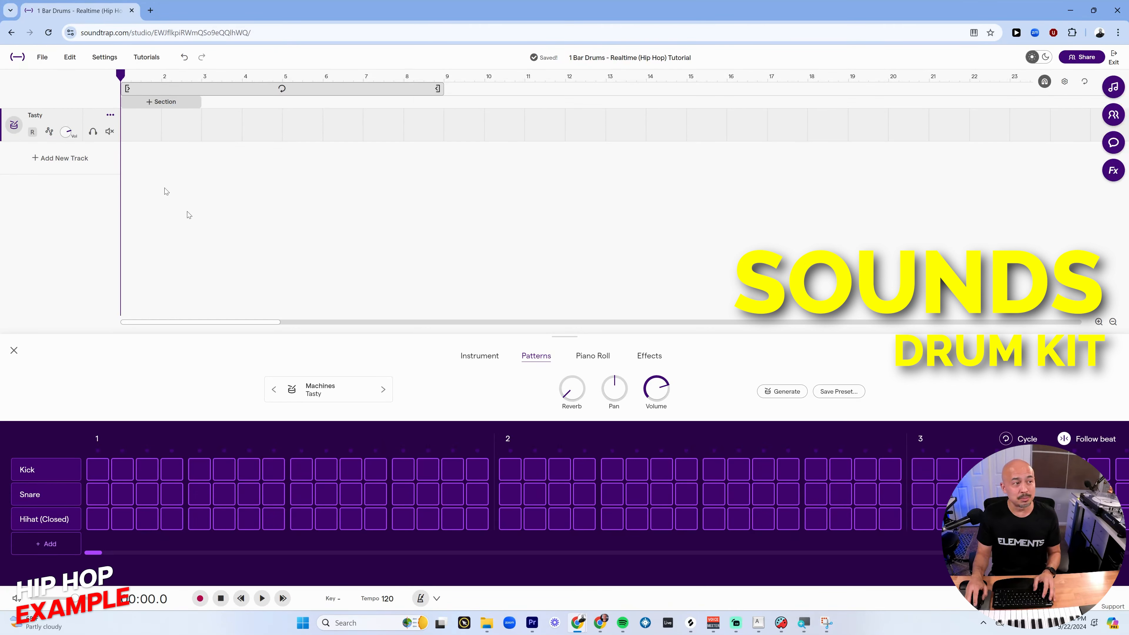
# Audition the Tasty kit on its instrument drum pads, then stop playback and return the playhead to the start
pyautogui.click(481, 359)
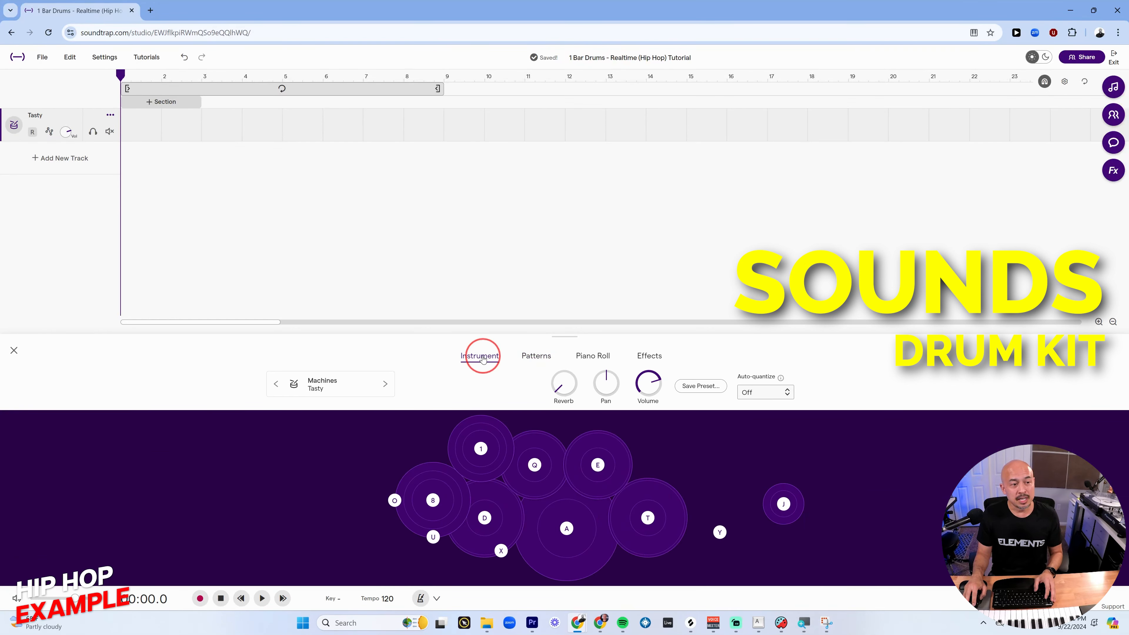
pyautogui.click(484, 521)
pyautogui.click(445, 501)
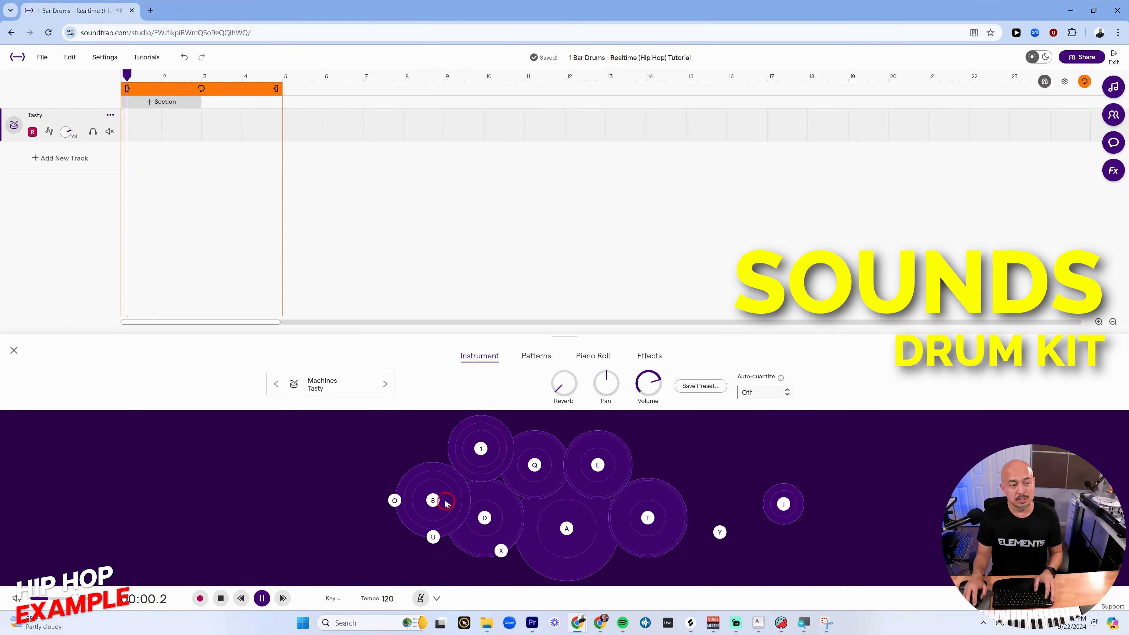
pyautogui.click(592, 523)
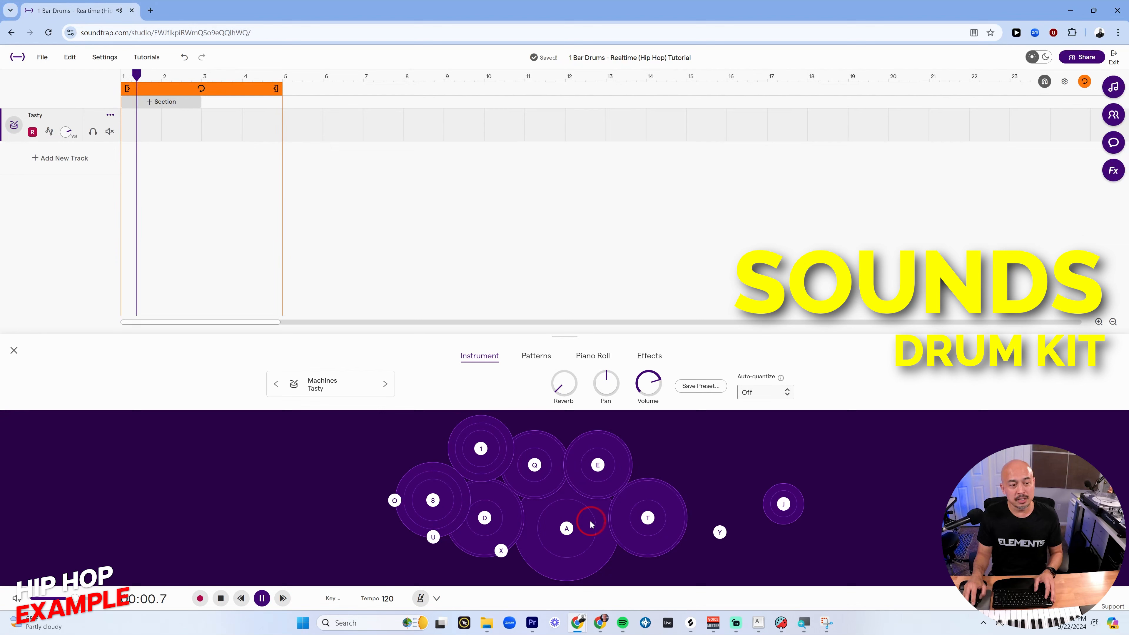
pyautogui.click(571, 525)
pyautogui.click(500, 521)
pyautogui.click(585, 529)
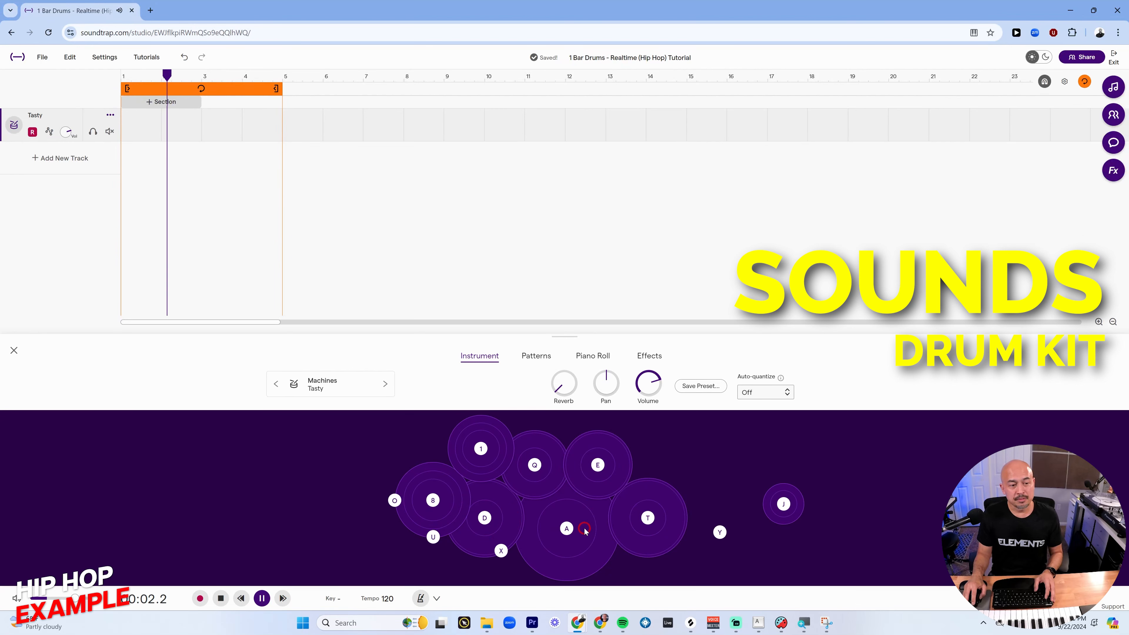
pyautogui.click(568, 531)
pyautogui.click(505, 522)
pyautogui.click(483, 522)
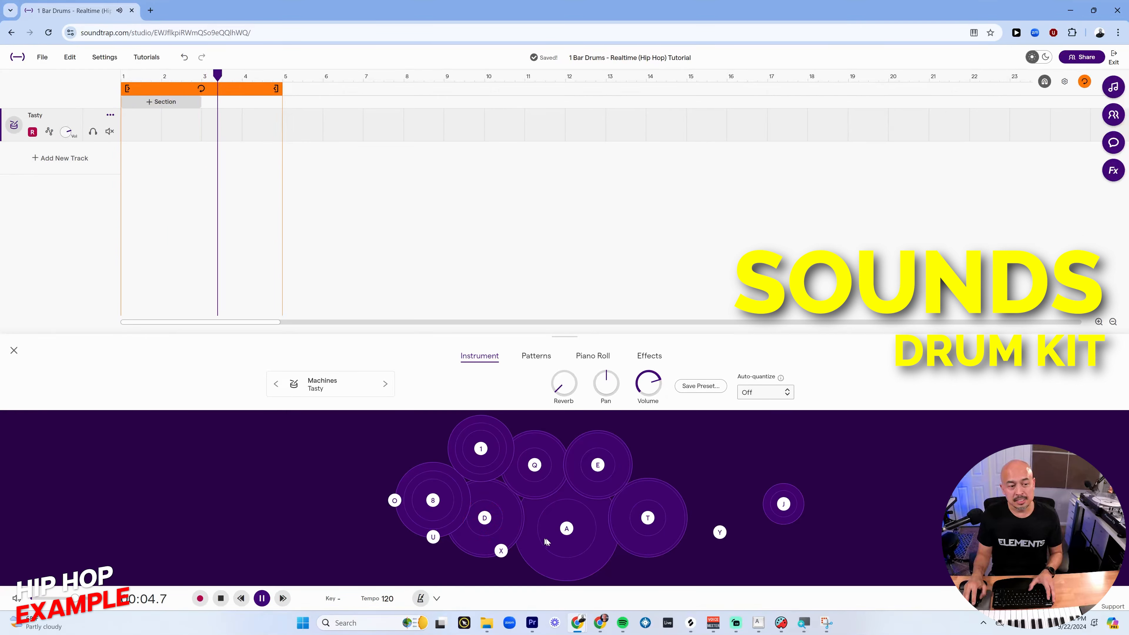
pyautogui.press('space')
pyautogui.moveTo(172, 77); pyautogui.dragTo(86, 79)
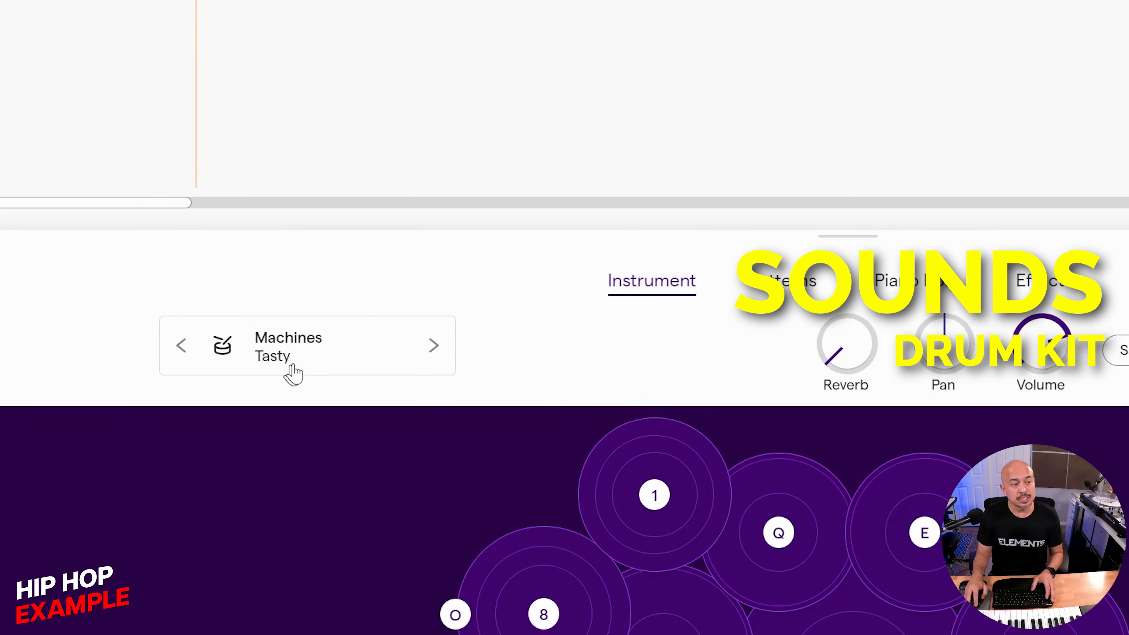
# Preview the Desolation Kit among the Machines drum presets and load it onto the drum track
pyautogui.click(290, 373)
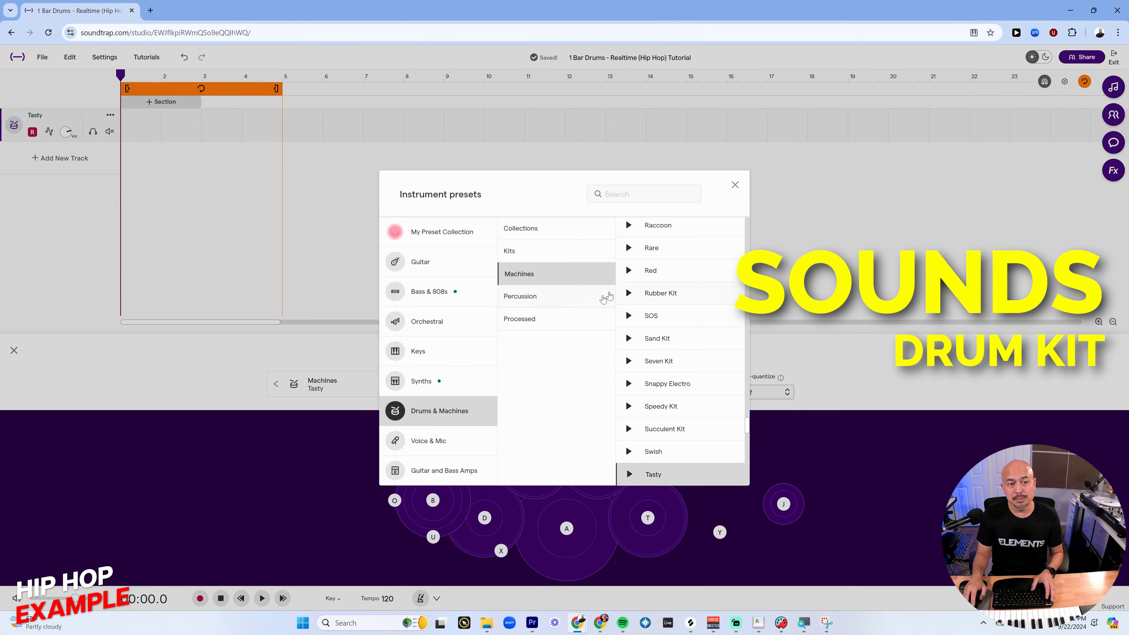
pyautogui.scroll(20, 672, 387)
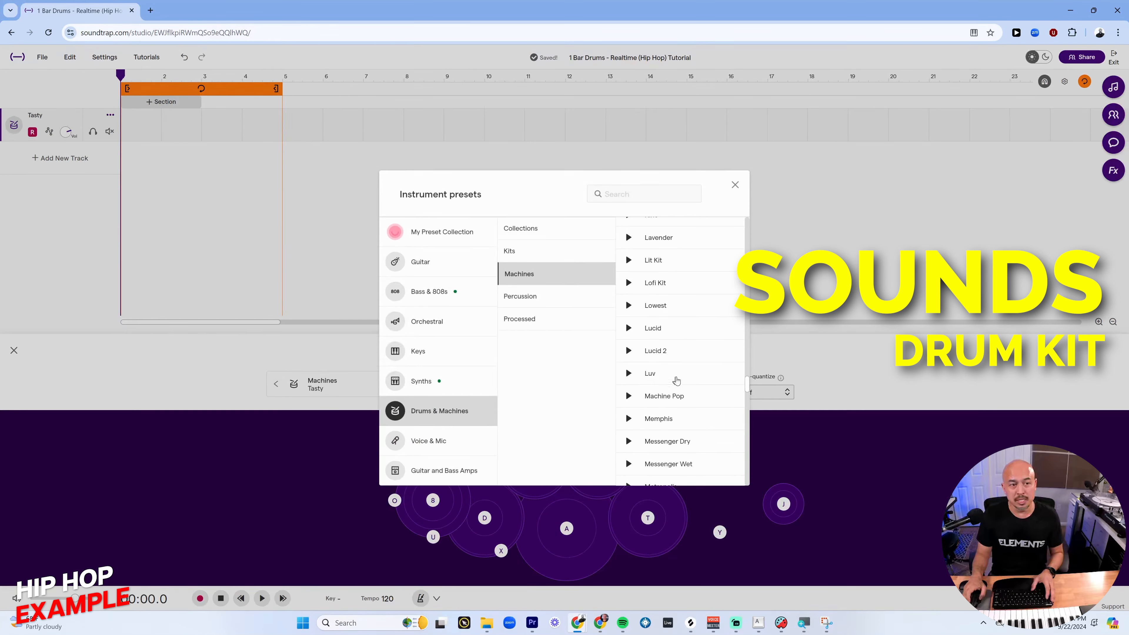
pyautogui.scroll(1, 683, 382)
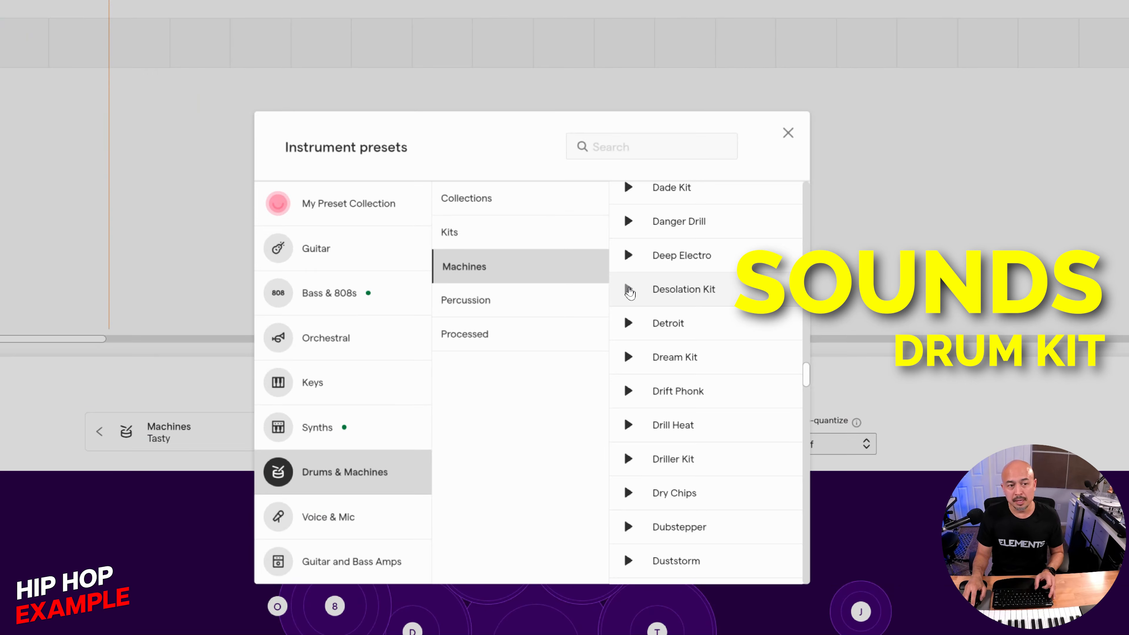
pyautogui.click(629, 289)
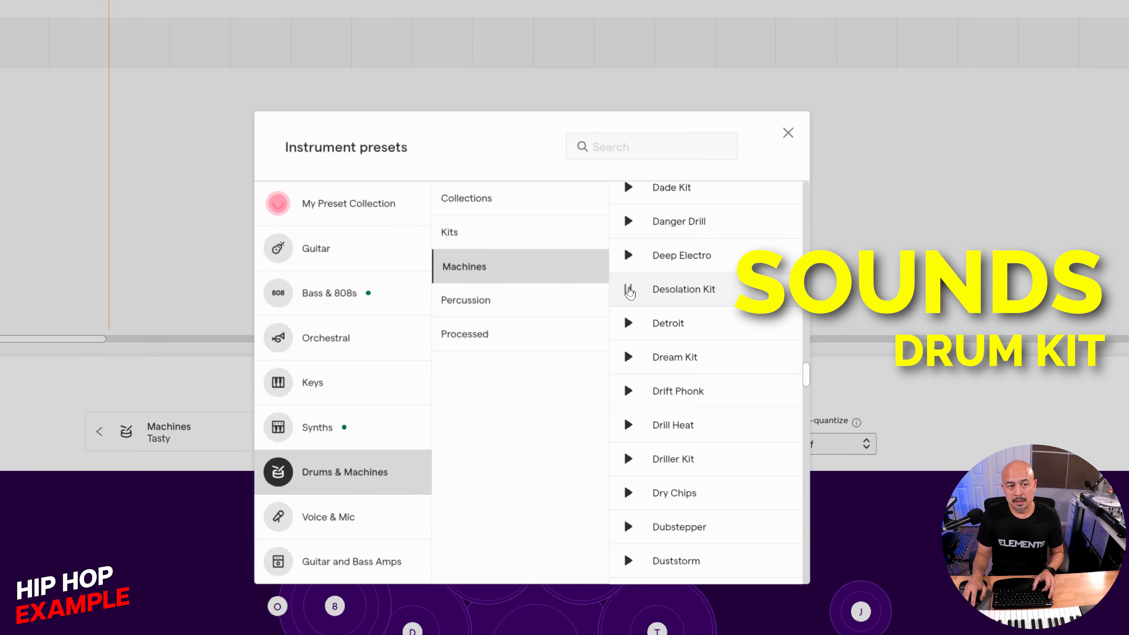
pyautogui.click(629, 290)
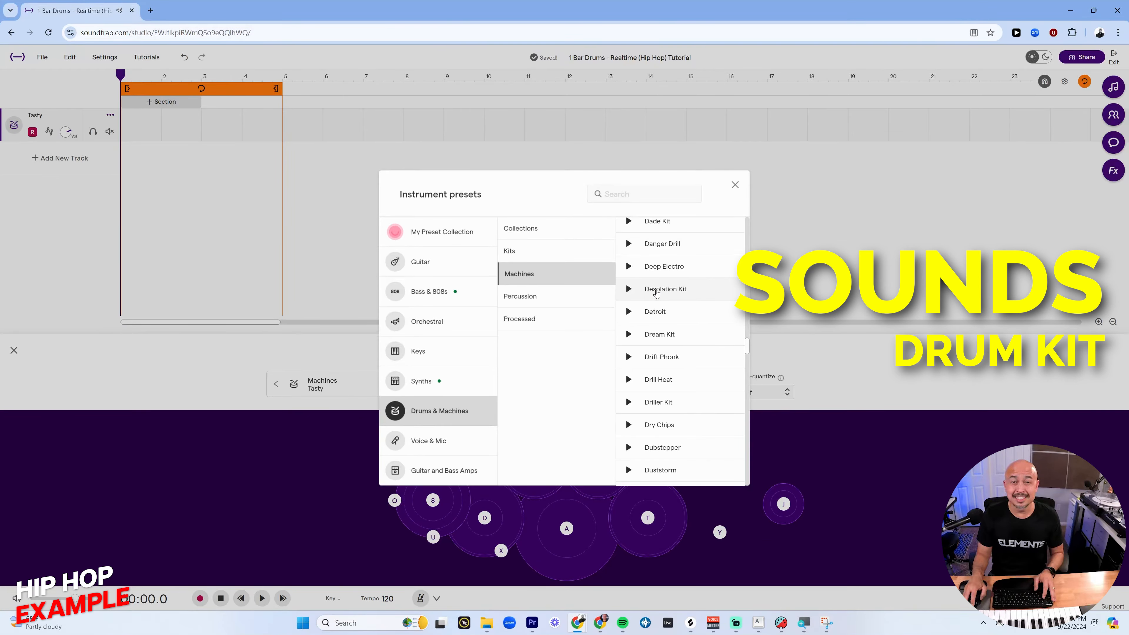
pyautogui.click(678, 290)
pyautogui.click(679, 292)
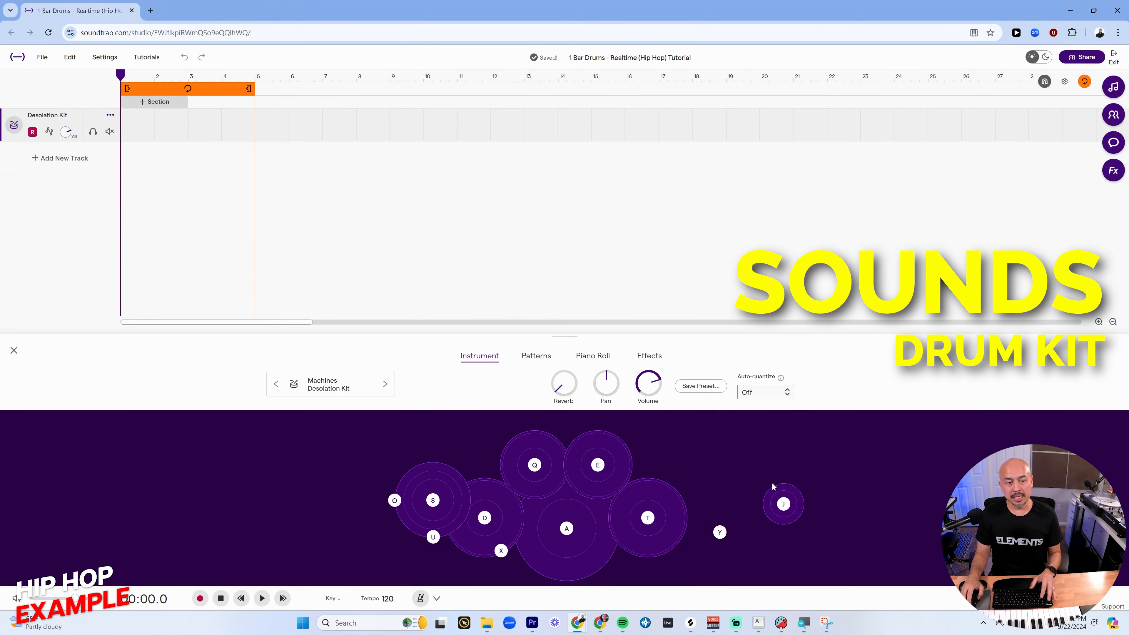
# Audition the kick, snare and hi-hat sounds of the Desolation Kit on pads A, D and U
pyautogui.click(568, 528)
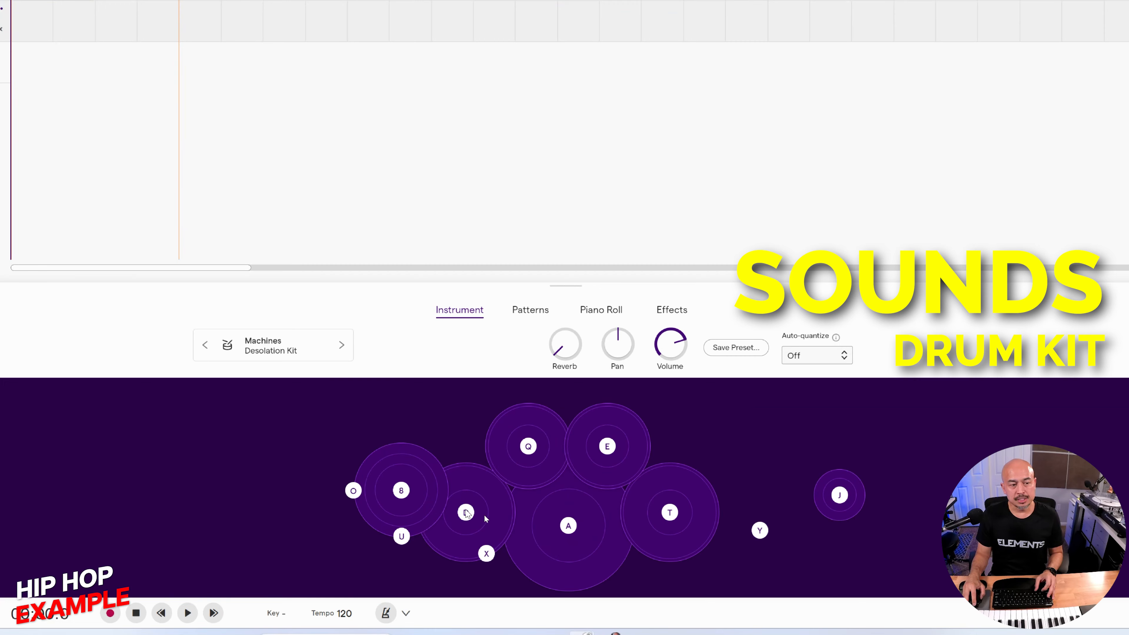
pyautogui.click(466, 513)
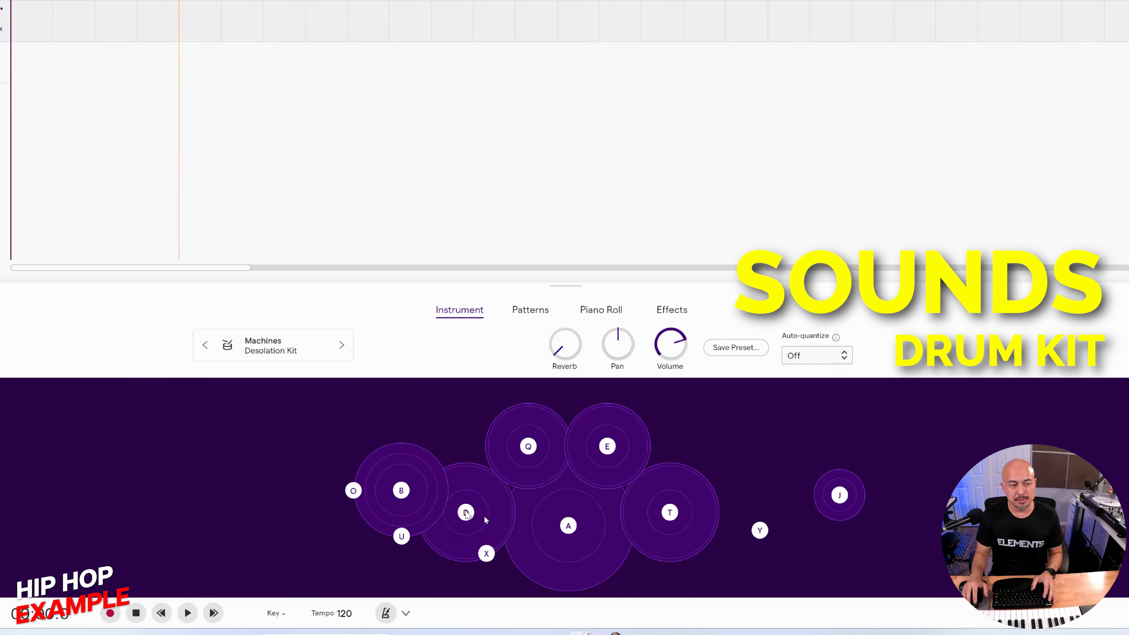
pyautogui.click(402, 537)
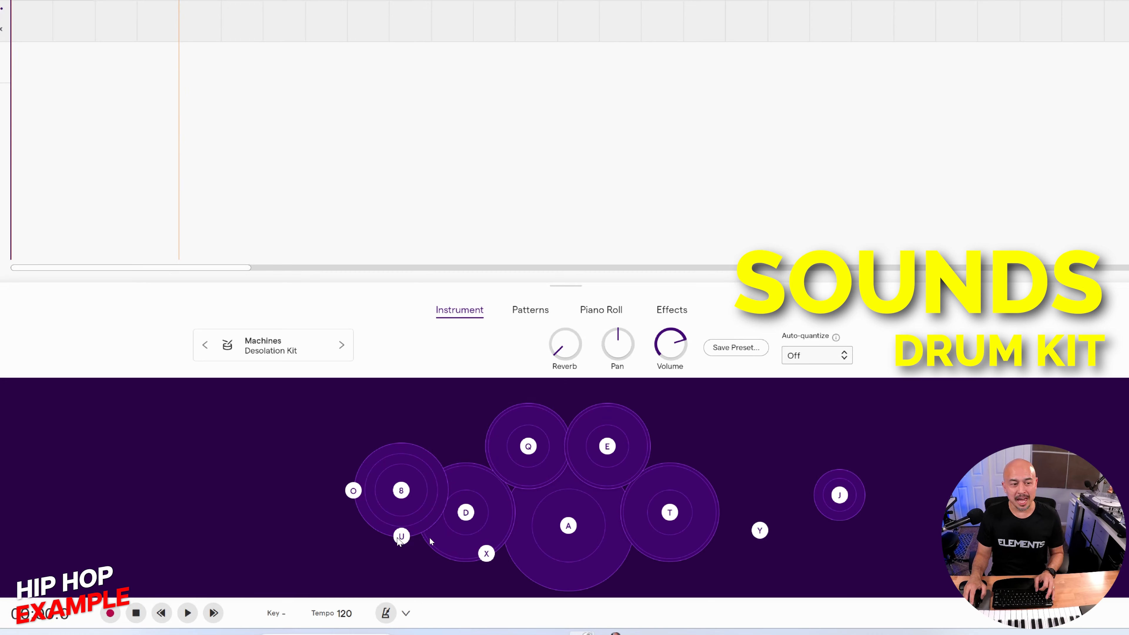
pyautogui.click(520, 524)
pyautogui.click(461, 512)
pyautogui.click(406, 533)
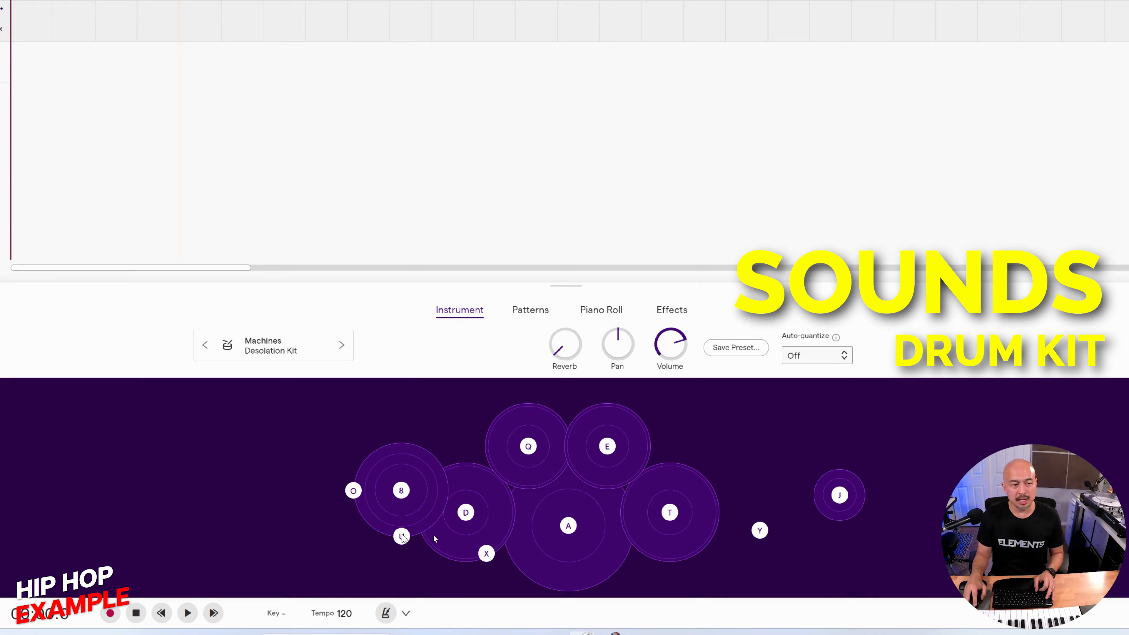
pyautogui.click(403, 537)
# Show the drum track's pattern step grid and shorten the loop region to bar 1 only
pyautogui.click(531, 324)
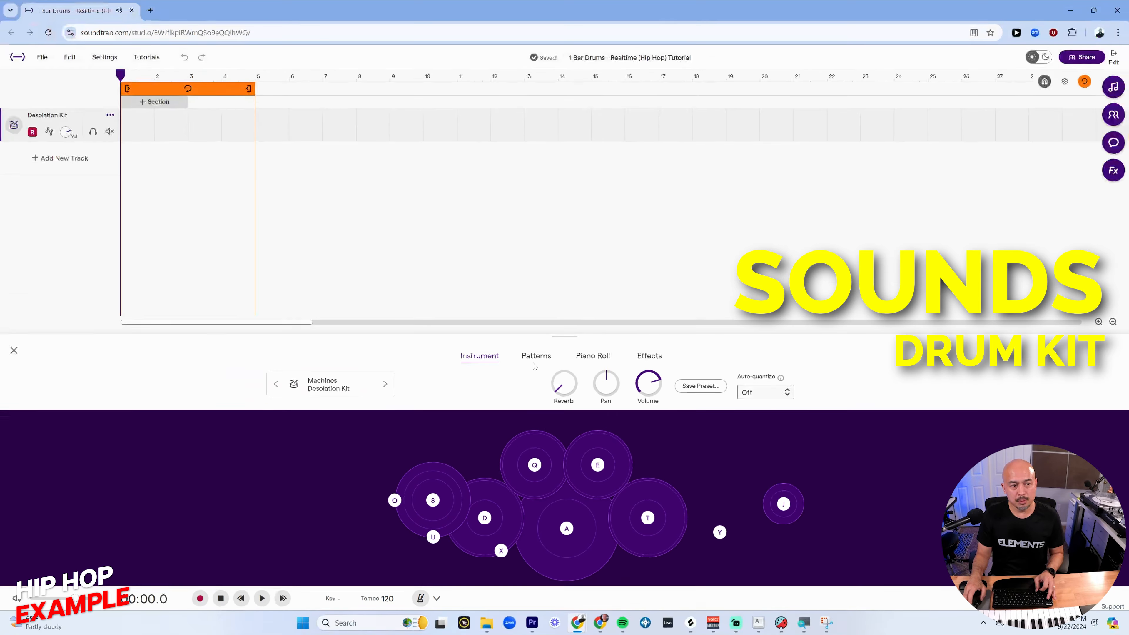
pyautogui.click(533, 359)
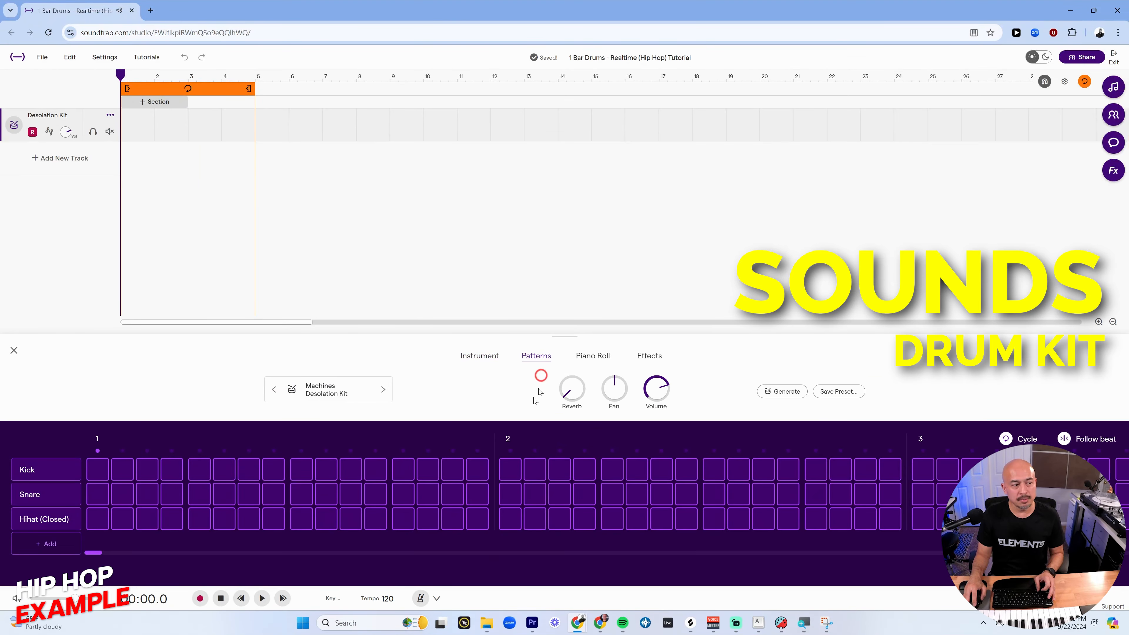
pyautogui.click(40, 476)
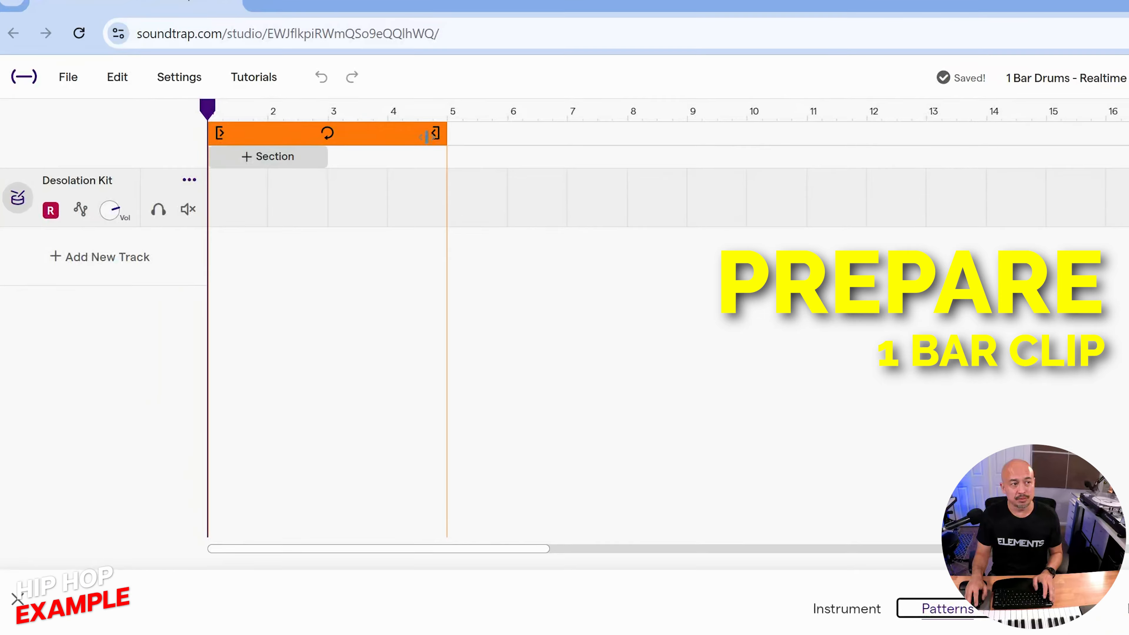
pyautogui.moveTo(390, 126); pyautogui.dragTo(280, 129)
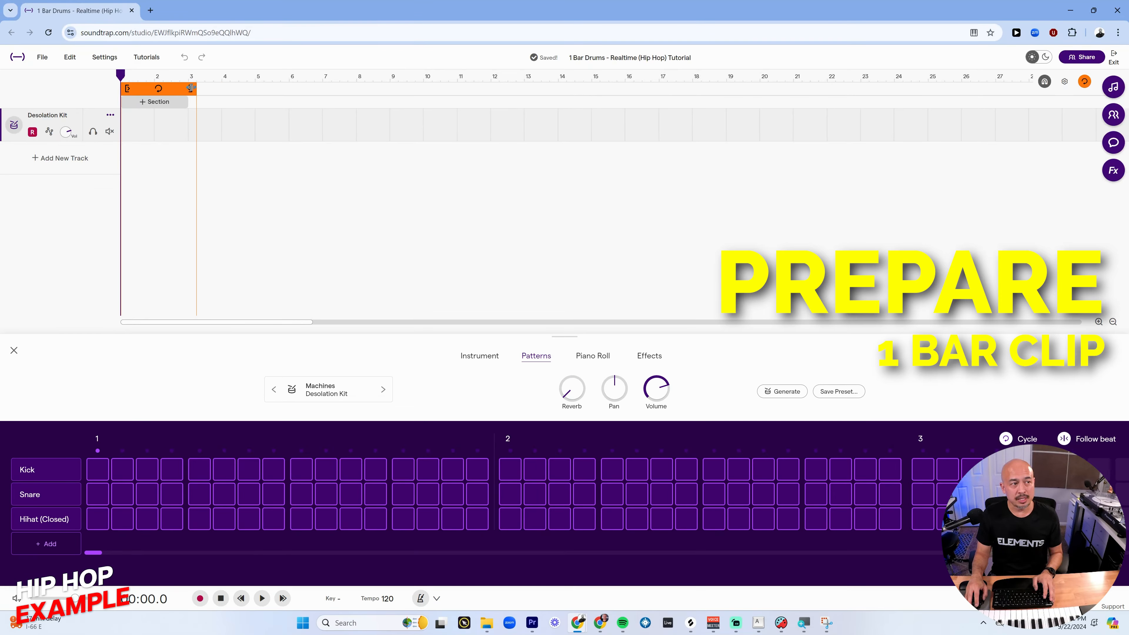
pyautogui.moveTo(173, 90); pyautogui.dragTo(154, 90)
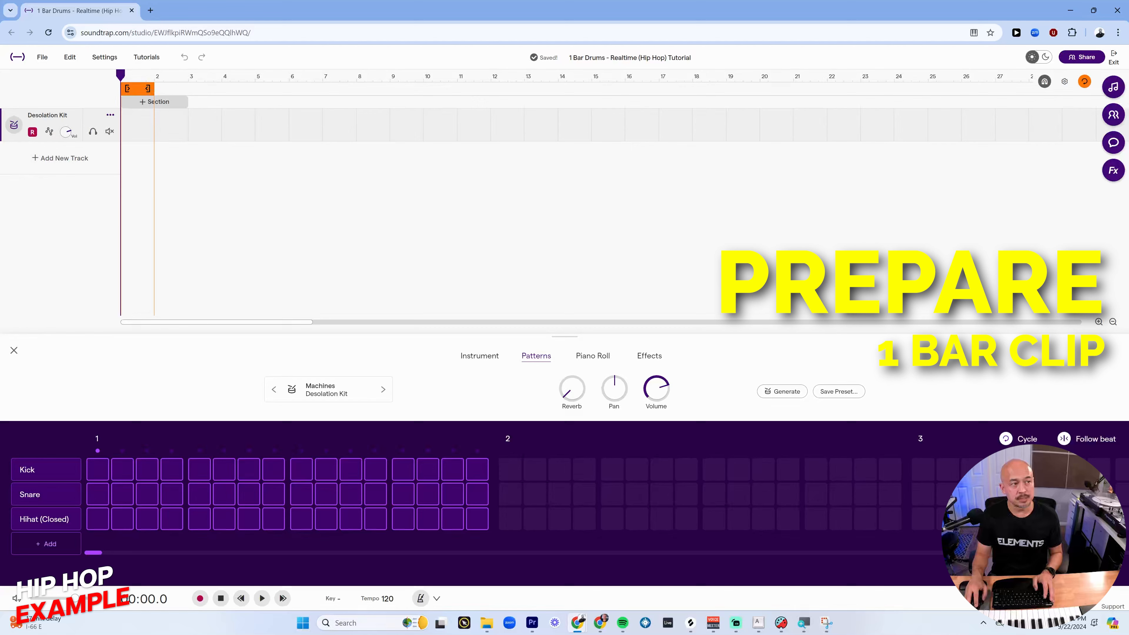
pyautogui.moveTo(153, 87); pyautogui.dragTo(154, 88)
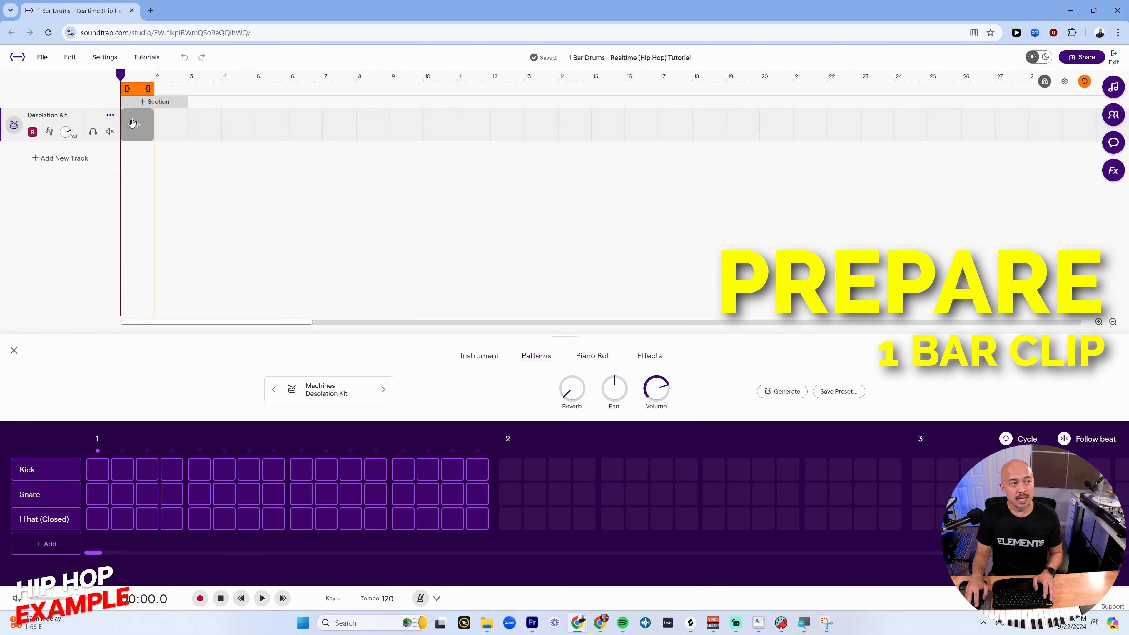
# Switch the one-bar loop off and back on to compare how many grid steps are available
pyautogui.click(1098, 322)
pyautogui.click(1098, 323)
pyautogui.click(1099, 322)
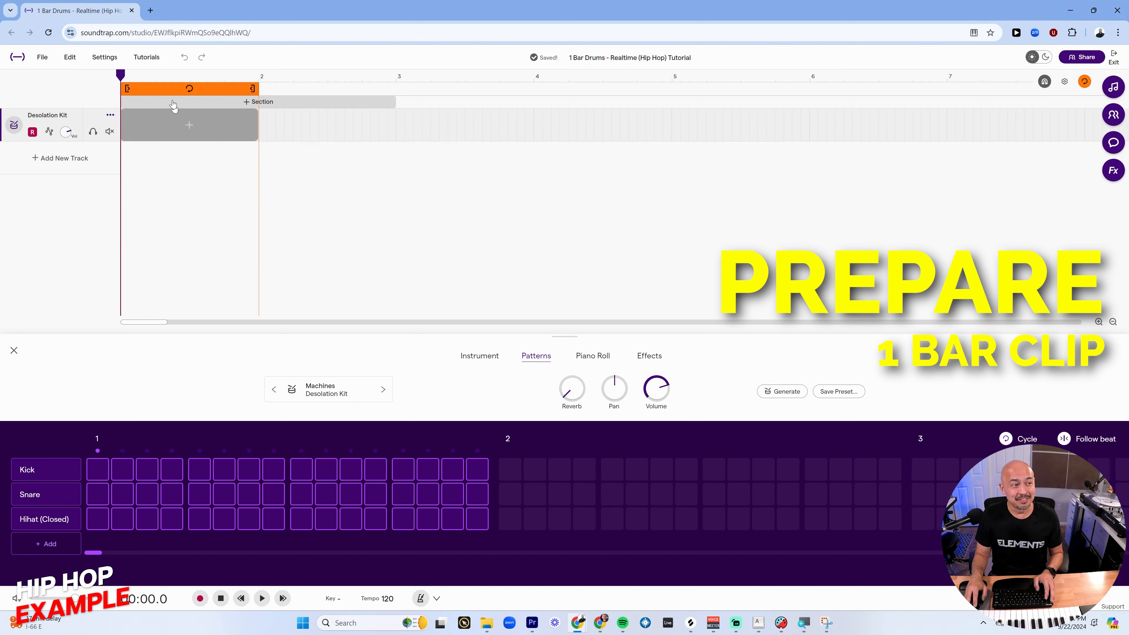
pyautogui.click(189, 88)
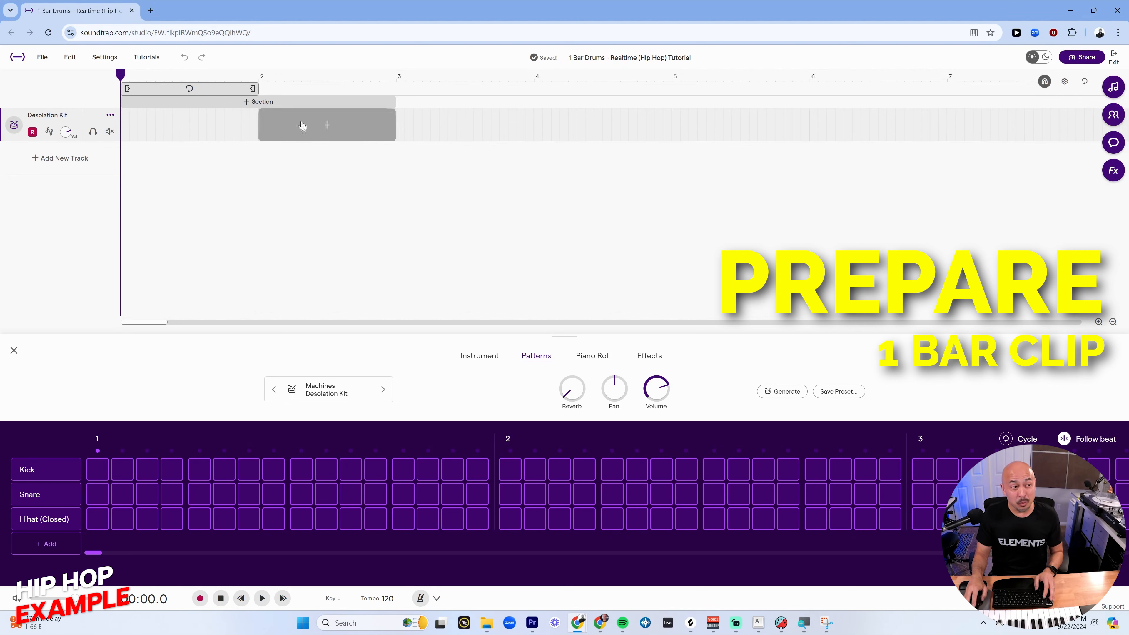
pyautogui.click(189, 88)
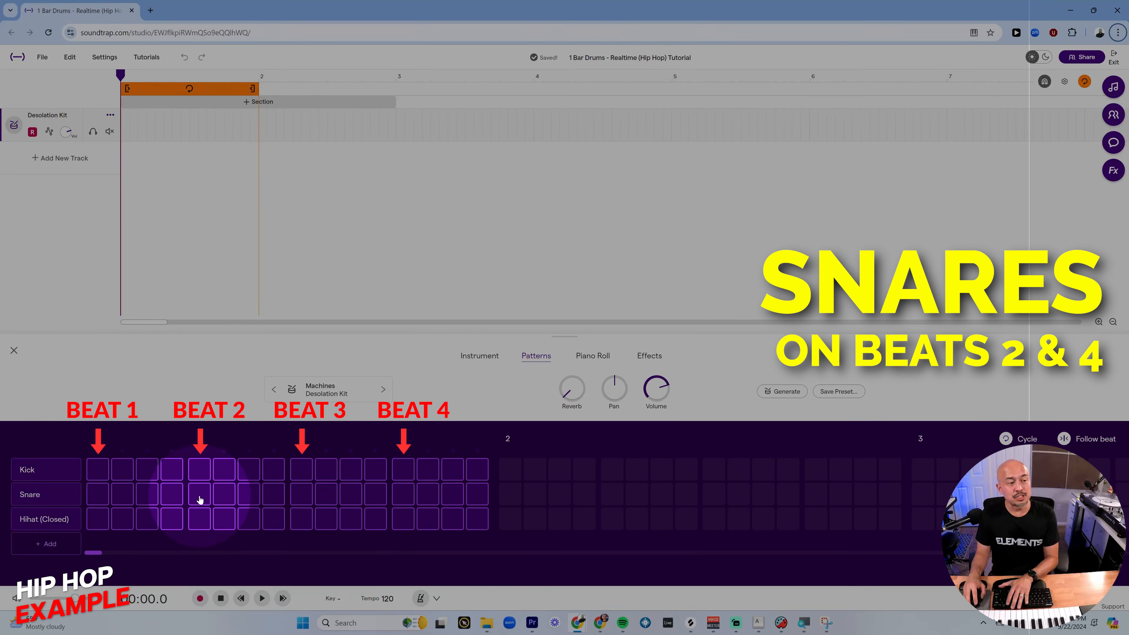
# Place snares on beats 2 and 4 and a kick on beat 1, and listen to the looped bar
pyautogui.click(199, 497)
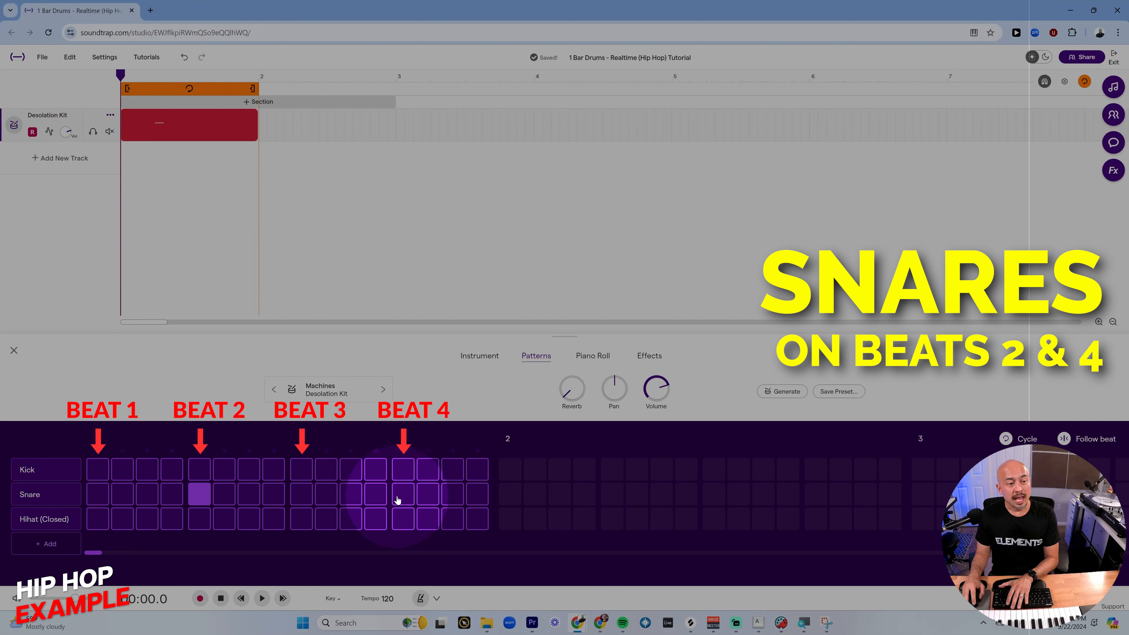
pyautogui.click(397, 499)
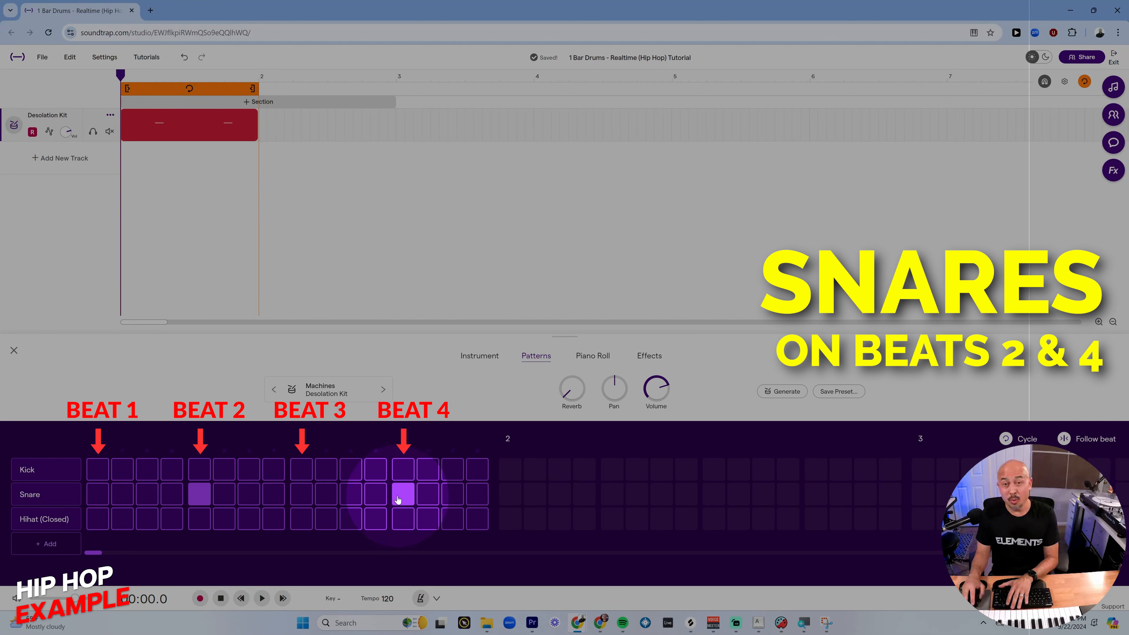
pyautogui.click(100, 470)
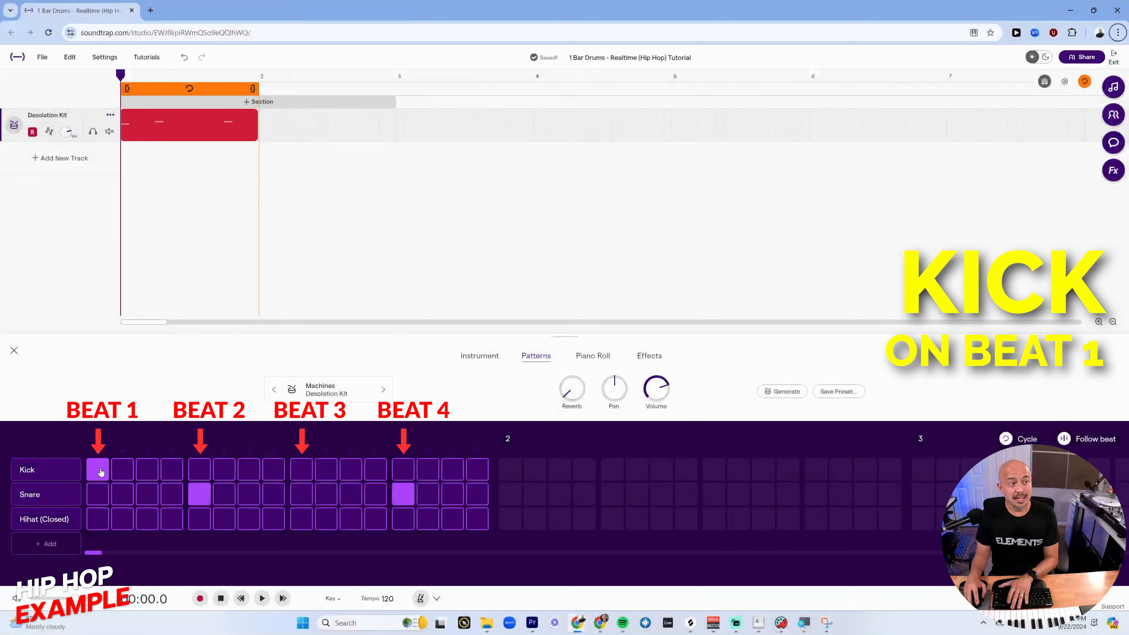
pyautogui.press('space')
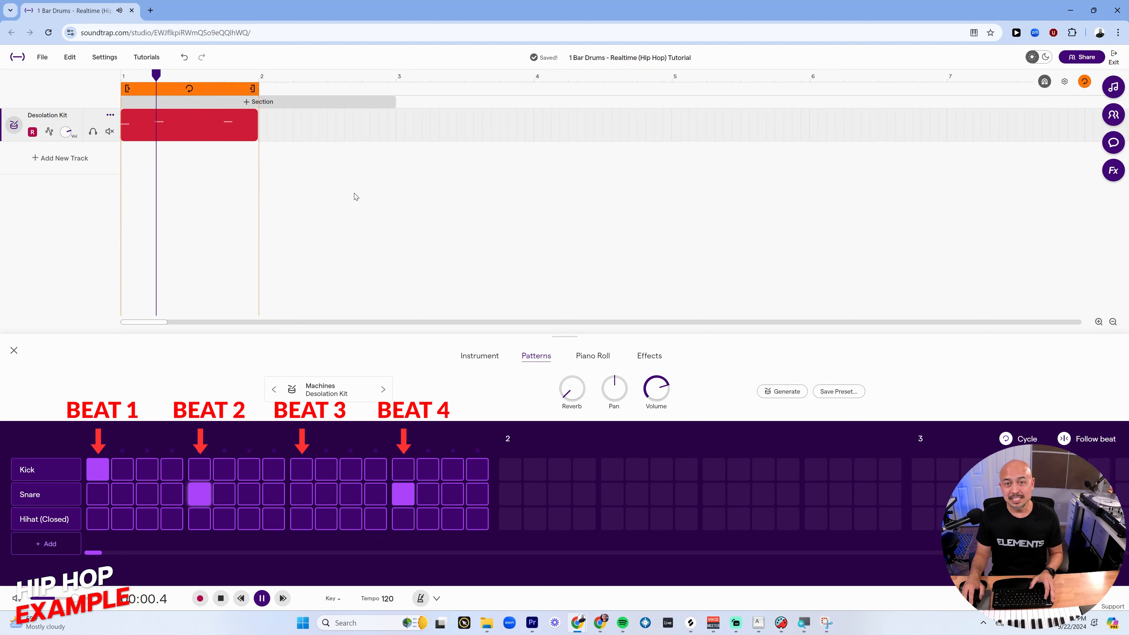
pyautogui.press('space')
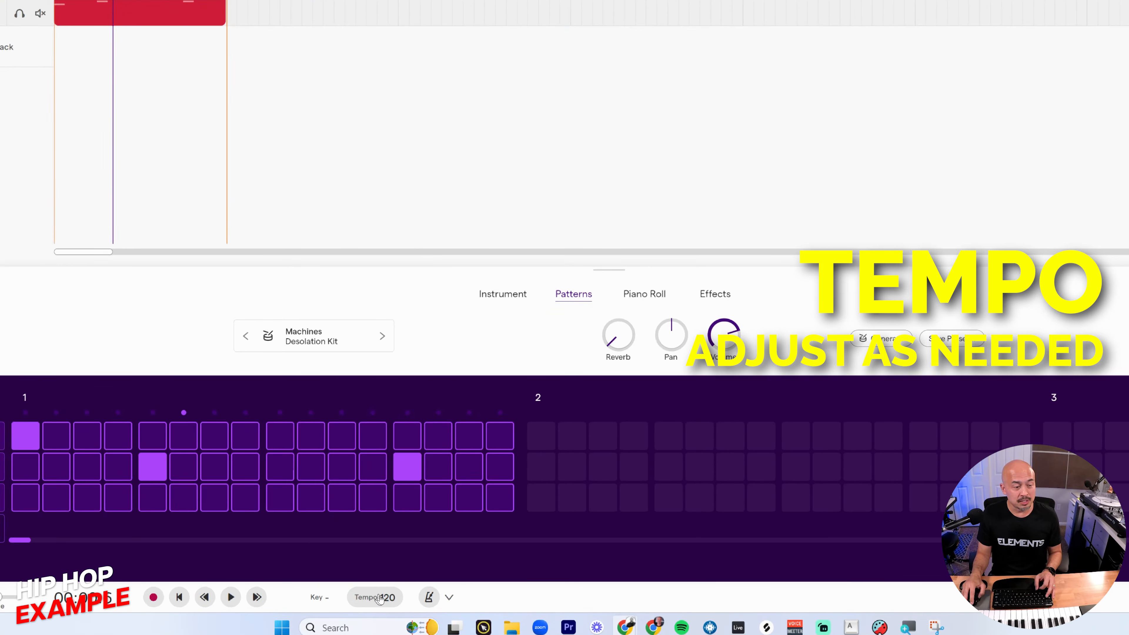
# Set the project tempo to 90 BPM and play the one-bar beat from the start to check it
pyautogui.click(379, 599)
pyautogui.doubleClick(458, 527)
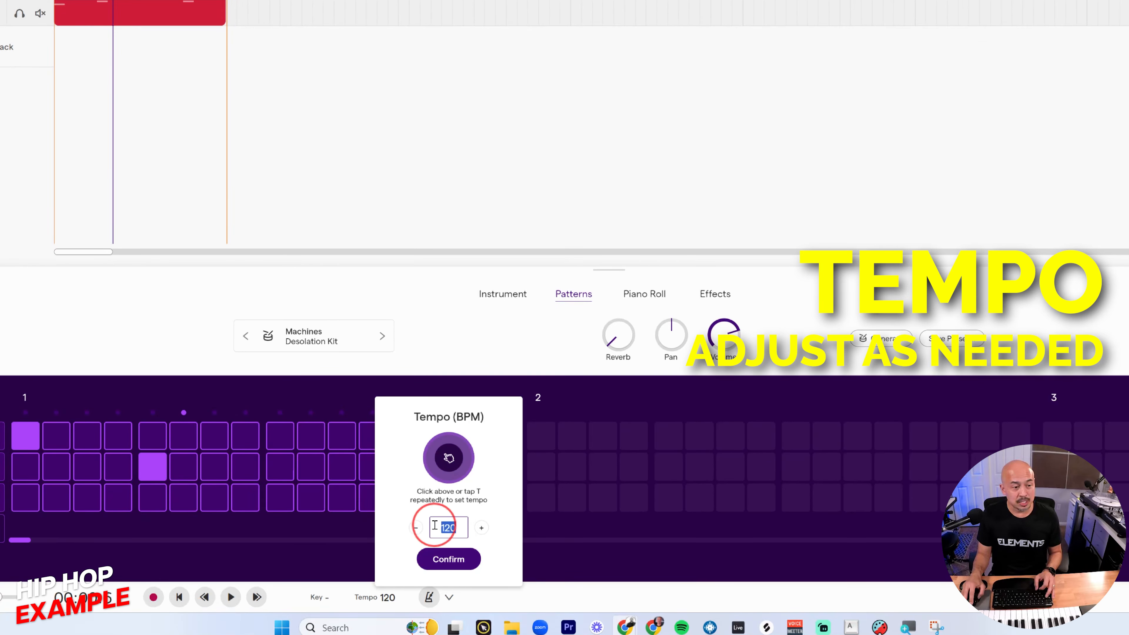
pyautogui.write('90')
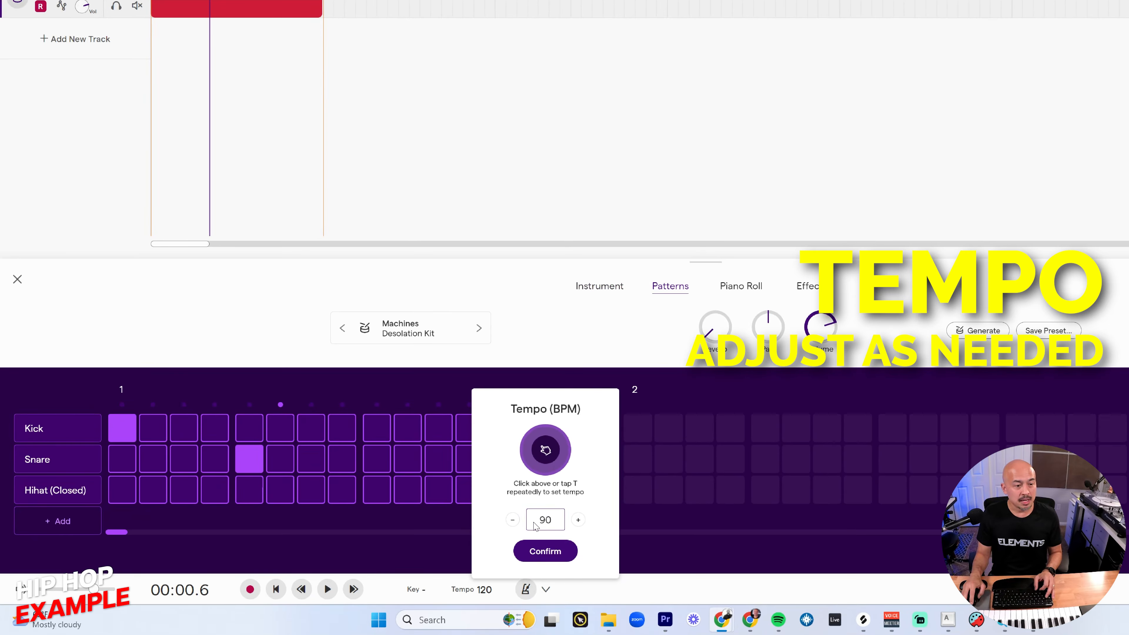
pyautogui.click(557, 552)
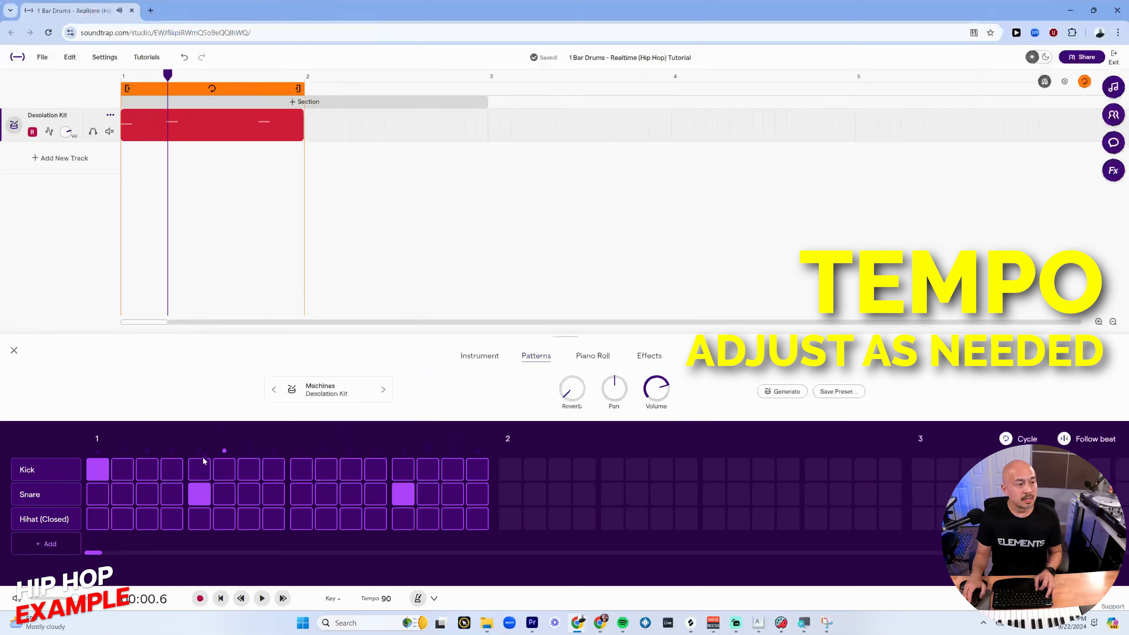
pyautogui.moveTo(167, 76); pyautogui.dragTo(100, 74)
pyautogui.press('space')
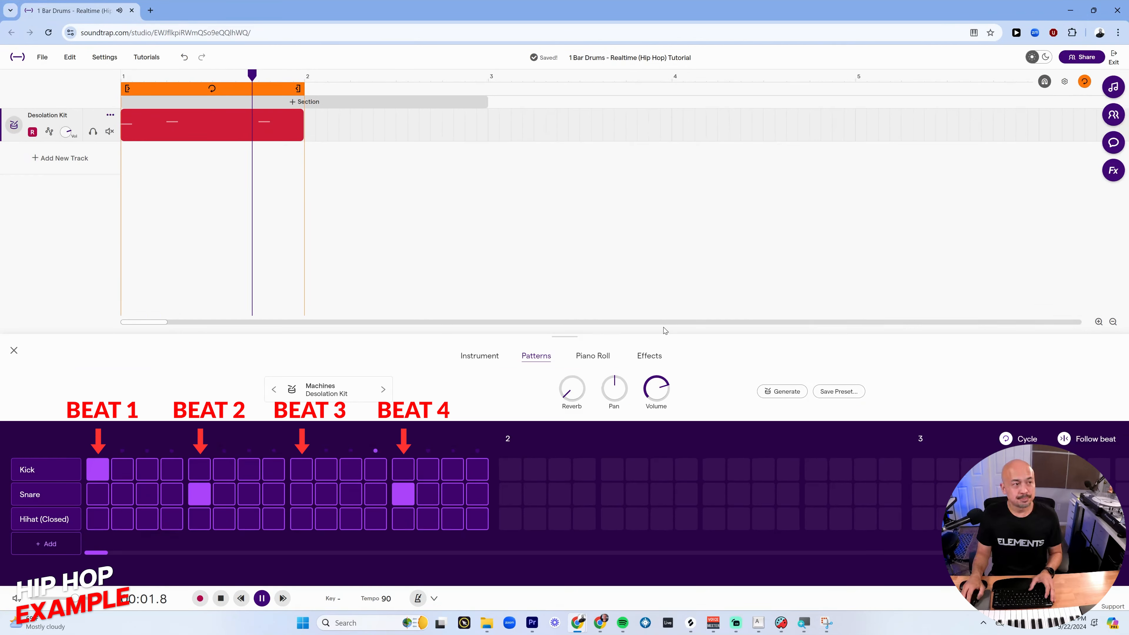
pyautogui.press('space')
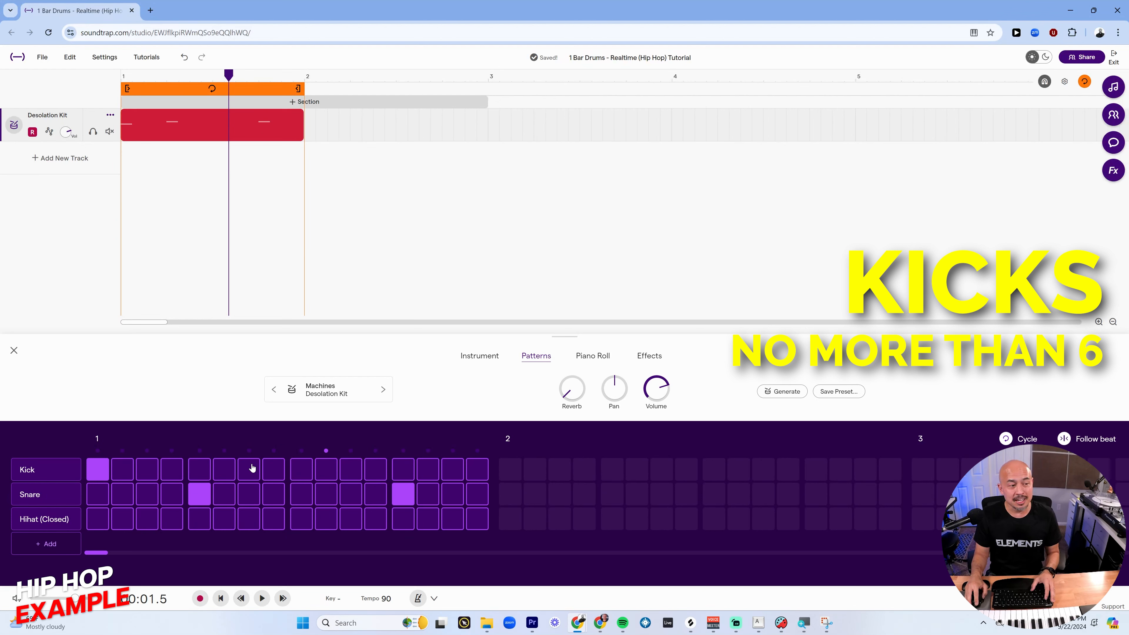
# Add a kick on step 7 and closed hi-hats on steps 2, 3, 4, 7, 9, 11 and 15, listening to the looped bar
pyautogui.click(249, 470)
pyautogui.press('space')
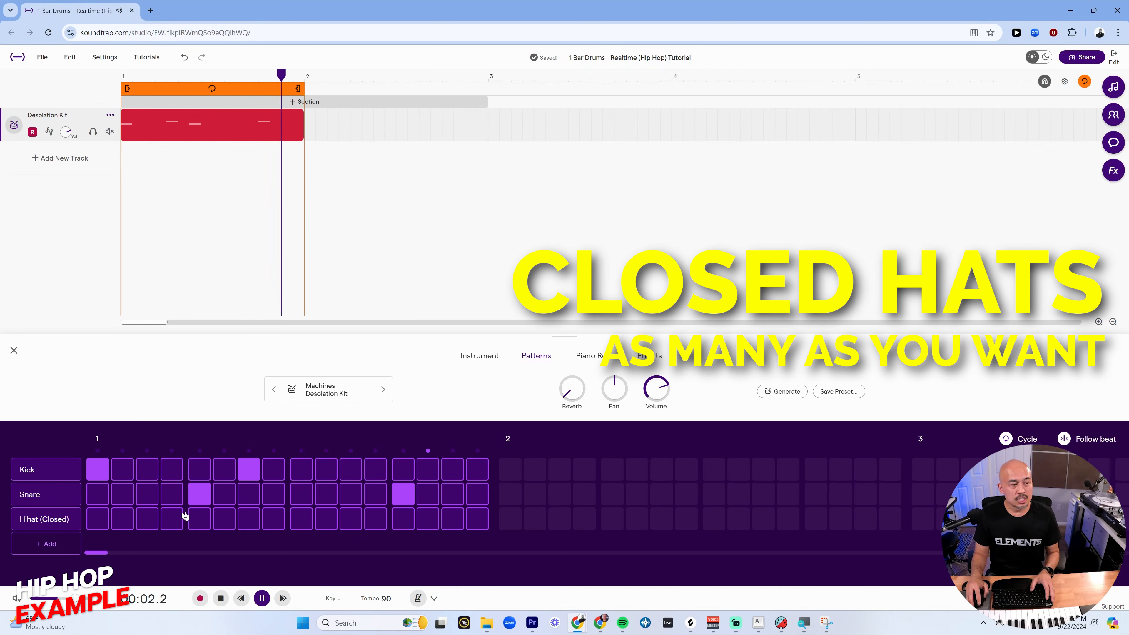
pyautogui.click(122, 519)
pyautogui.click(147, 519)
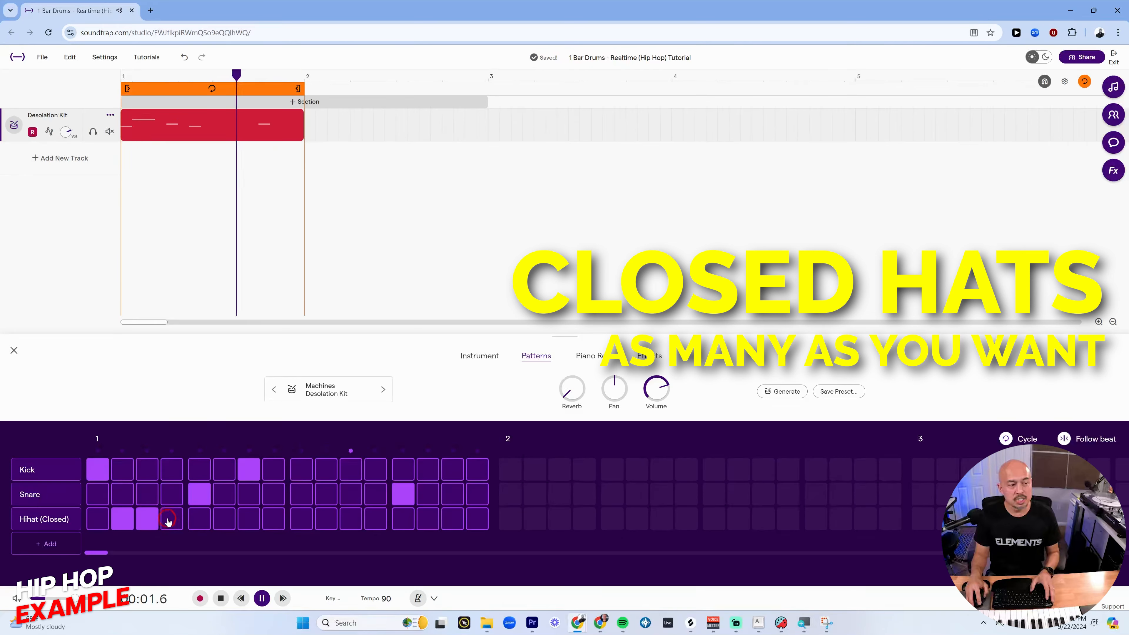
pyautogui.click(172, 520)
pyautogui.click(246, 524)
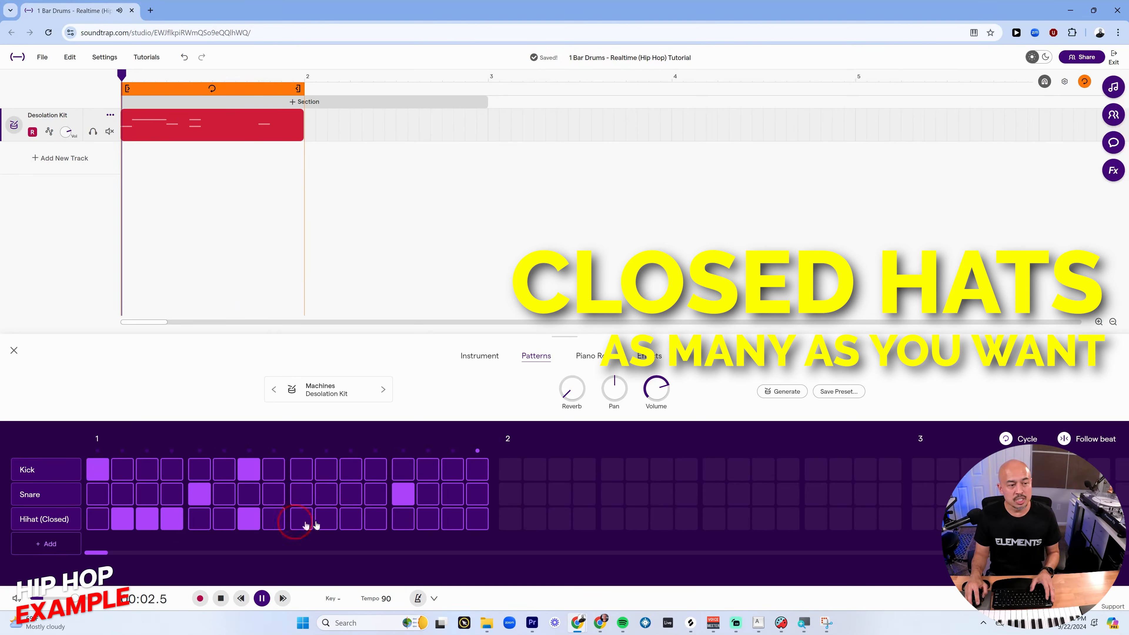
pyautogui.click(350, 523)
pyautogui.click(450, 521)
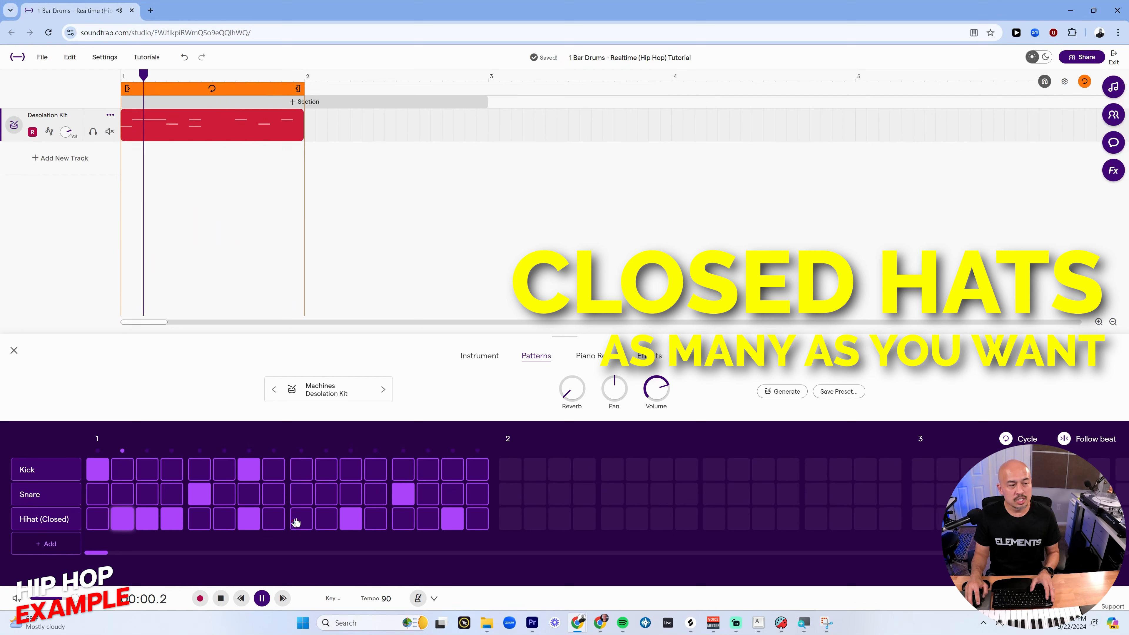
pyautogui.click(307, 522)
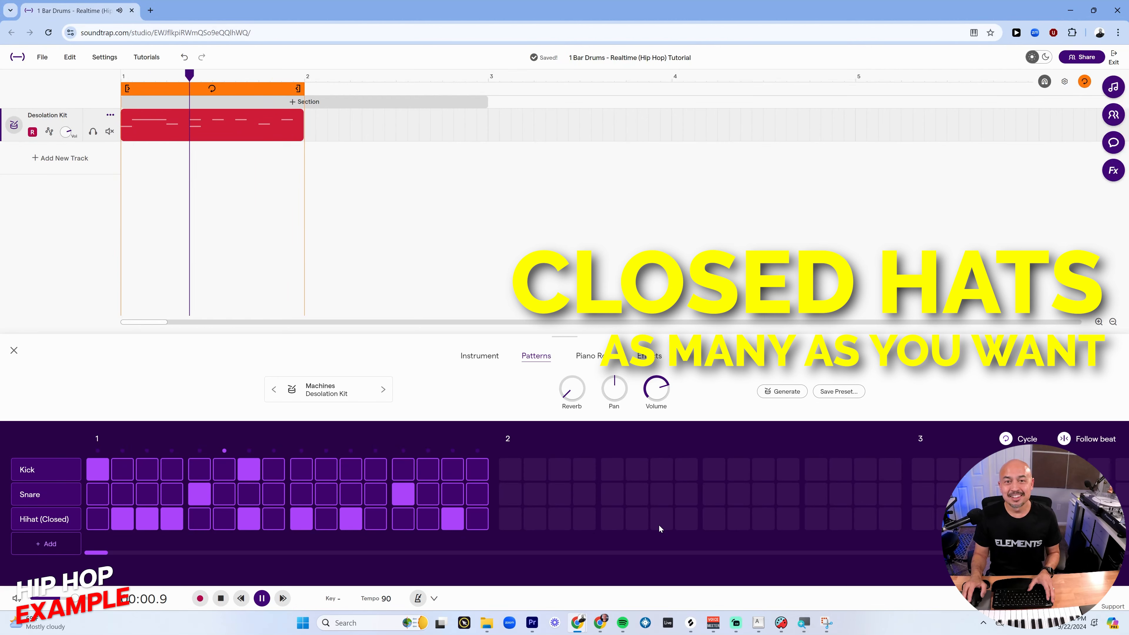
pyautogui.press('space')
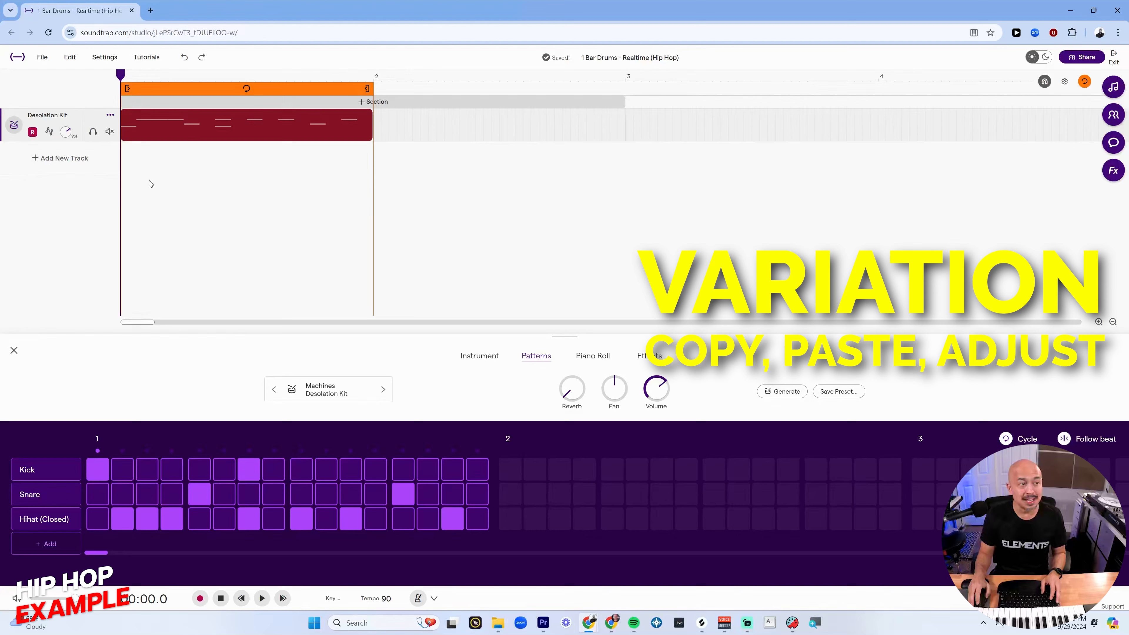
# Zoom out the timeline and paste a copy of the one-bar drum region at bar 9
pyautogui.scroll(-8, 151, 184)
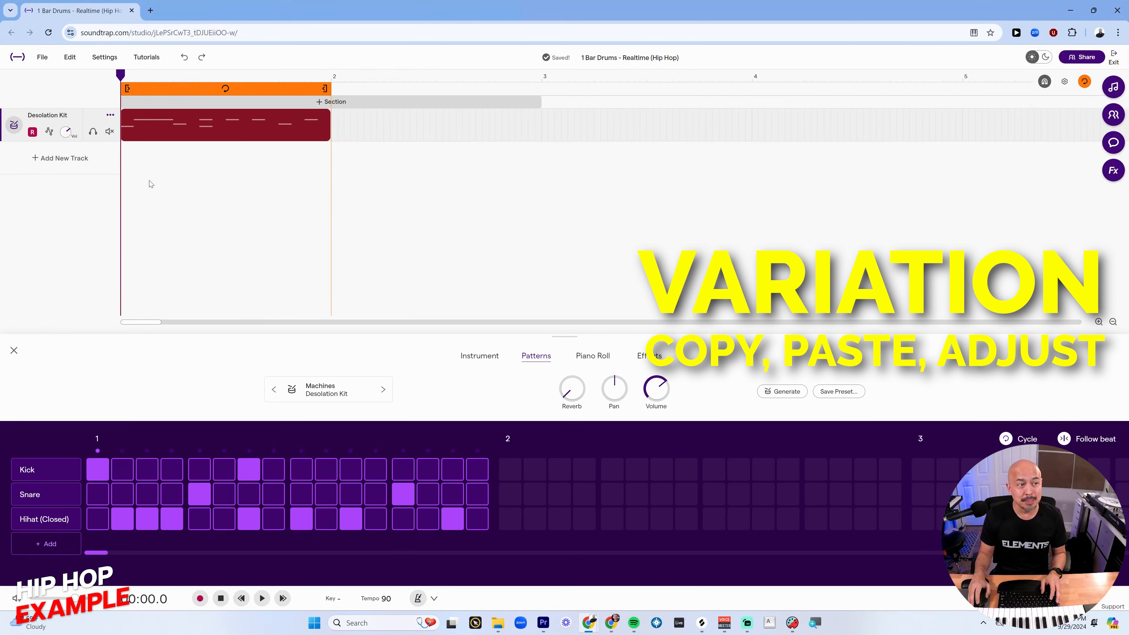
pyautogui.click(154, 130)
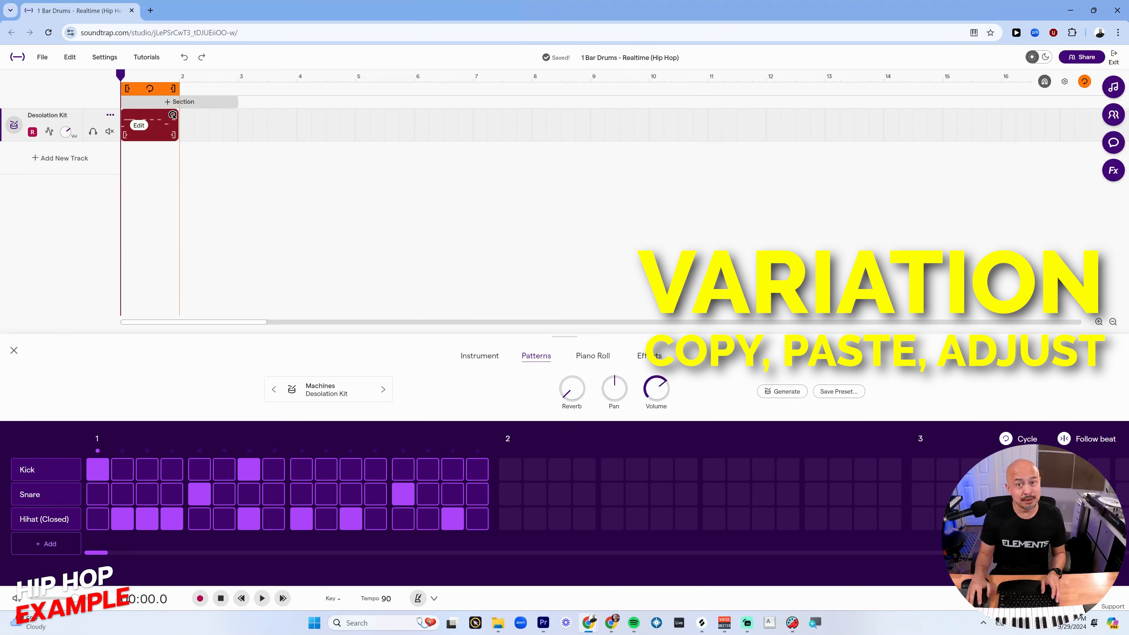
pyautogui.rightClick(160, 128)
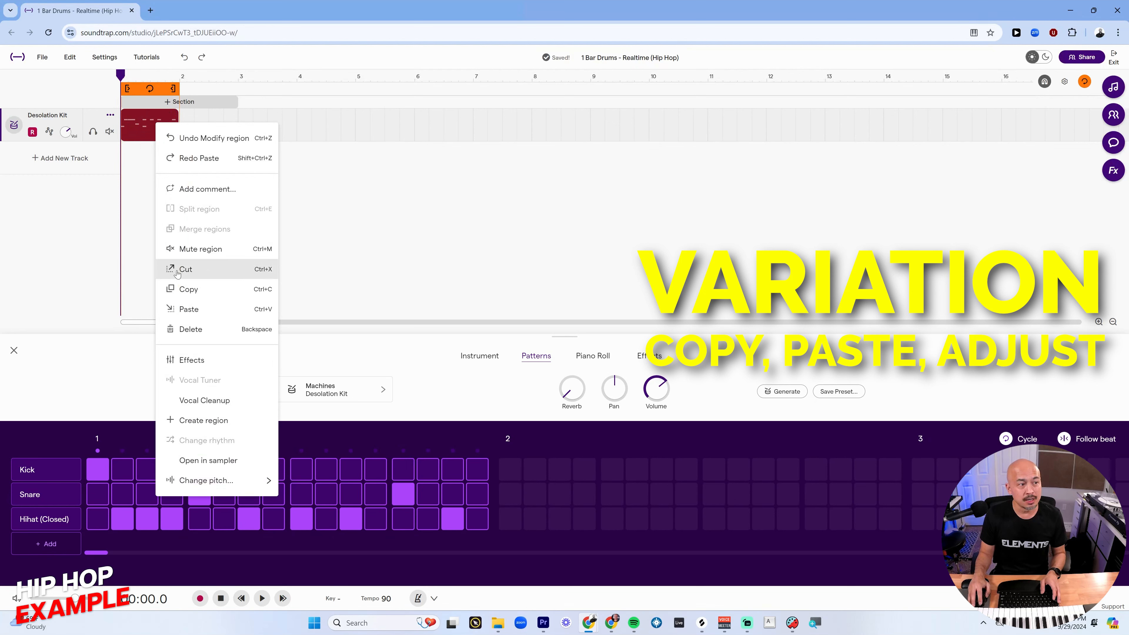
pyautogui.click(187, 290)
pyautogui.click(566, 78)
pyautogui.click(590, 83)
pyautogui.hotkey('ctrl', 'v')
pyautogui.click(510, 141)
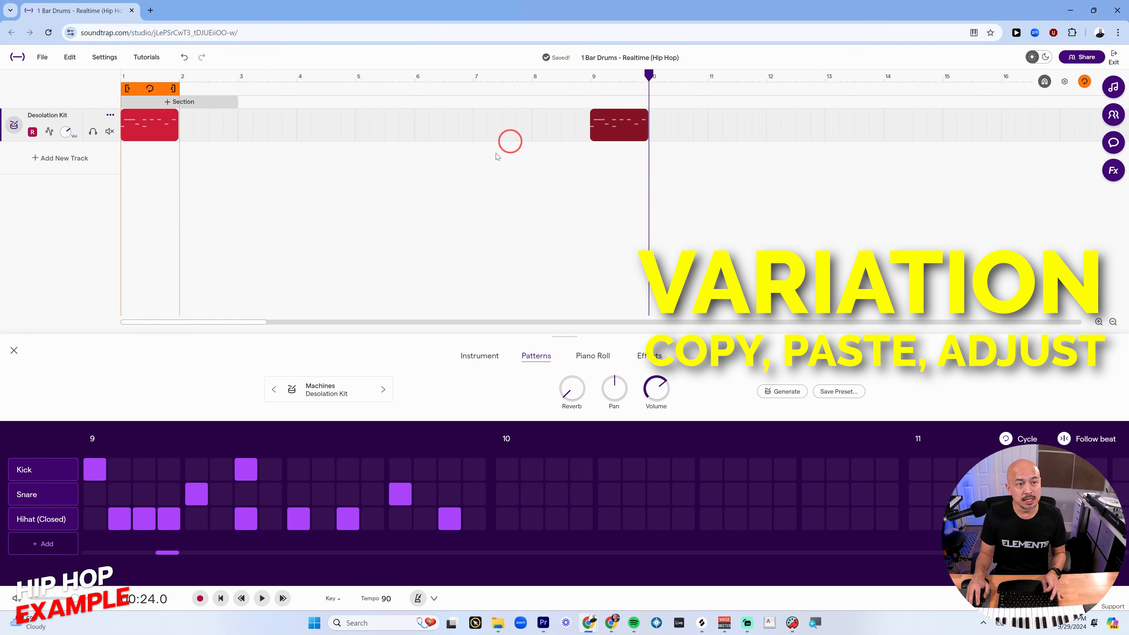
# Add kicks on steps 10 and 11 and a closed hi-hat on step 14 in bar 1, and listen to the loop
pyautogui.click(126, 80)
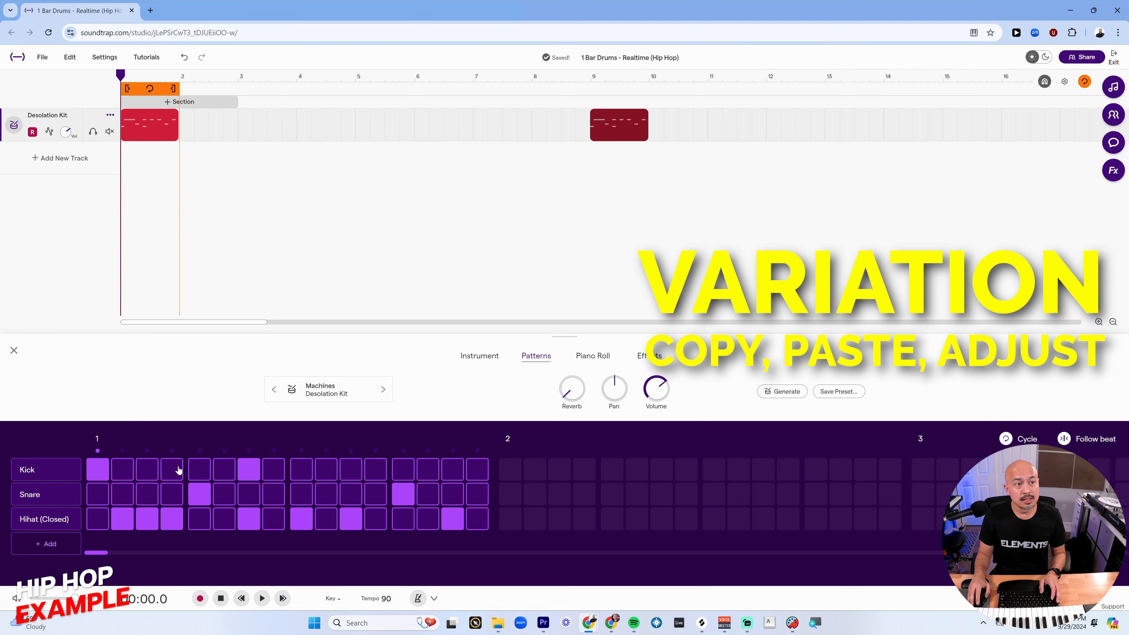
pyautogui.moveTo(134, 133)
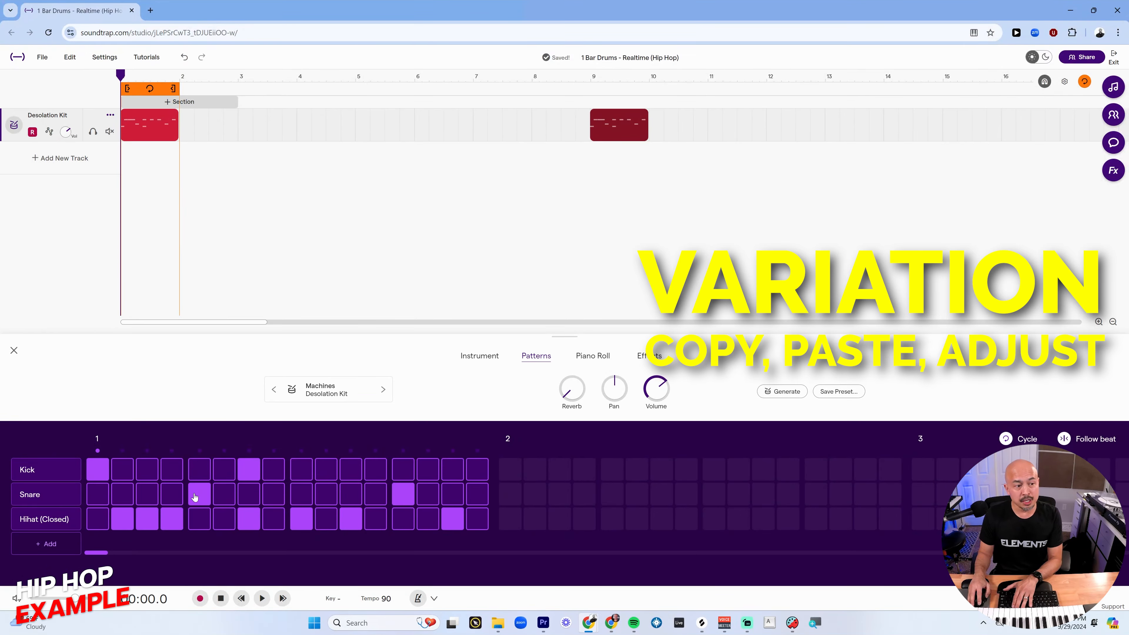
pyautogui.click(328, 470)
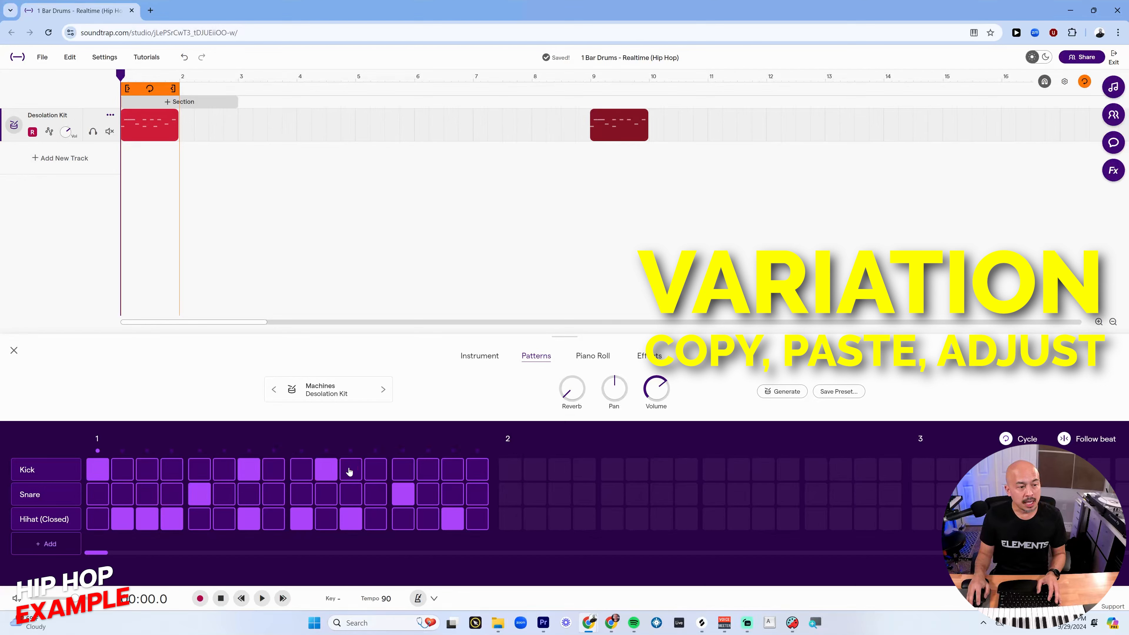
pyautogui.click(350, 472)
pyautogui.click(427, 522)
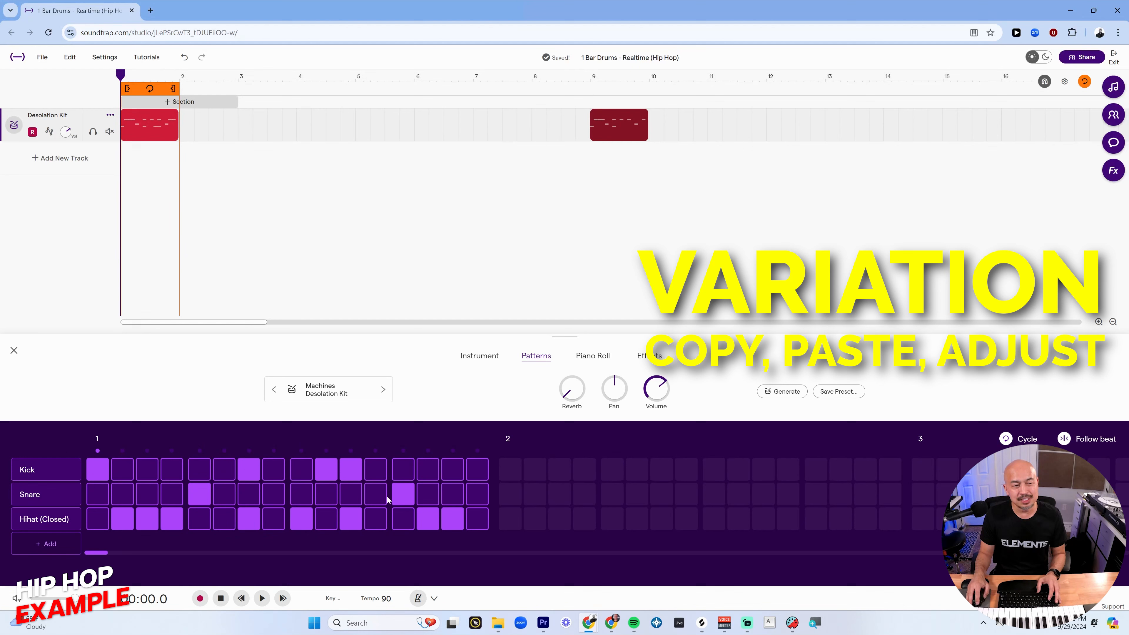
pyautogui.click(119, 78)
pyautogui.press('space')
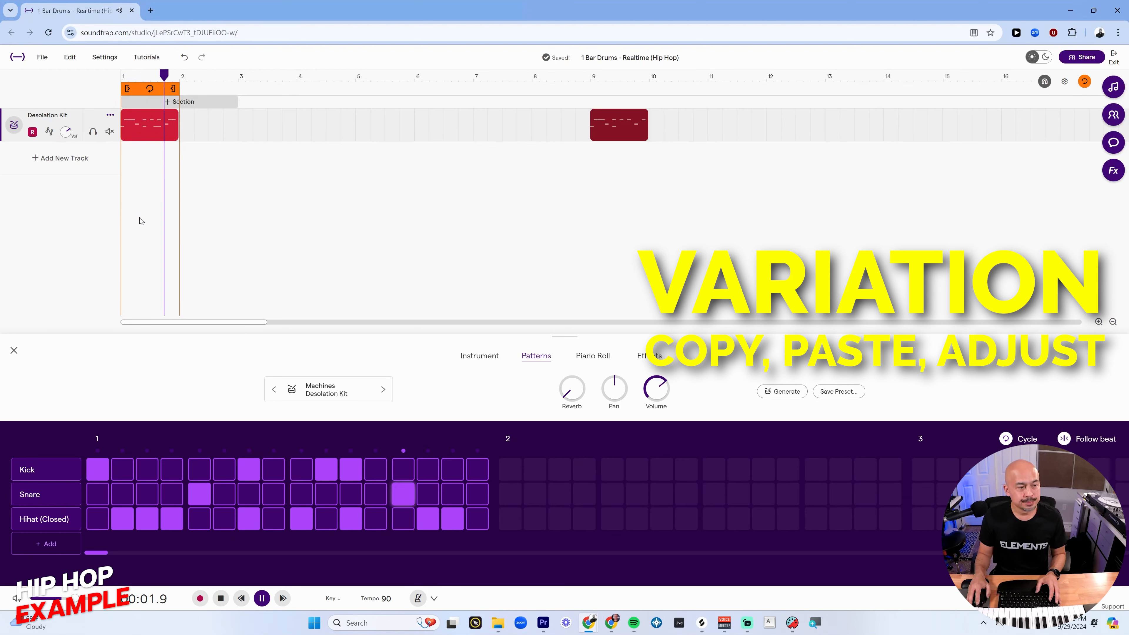
pyautogui.press('space')
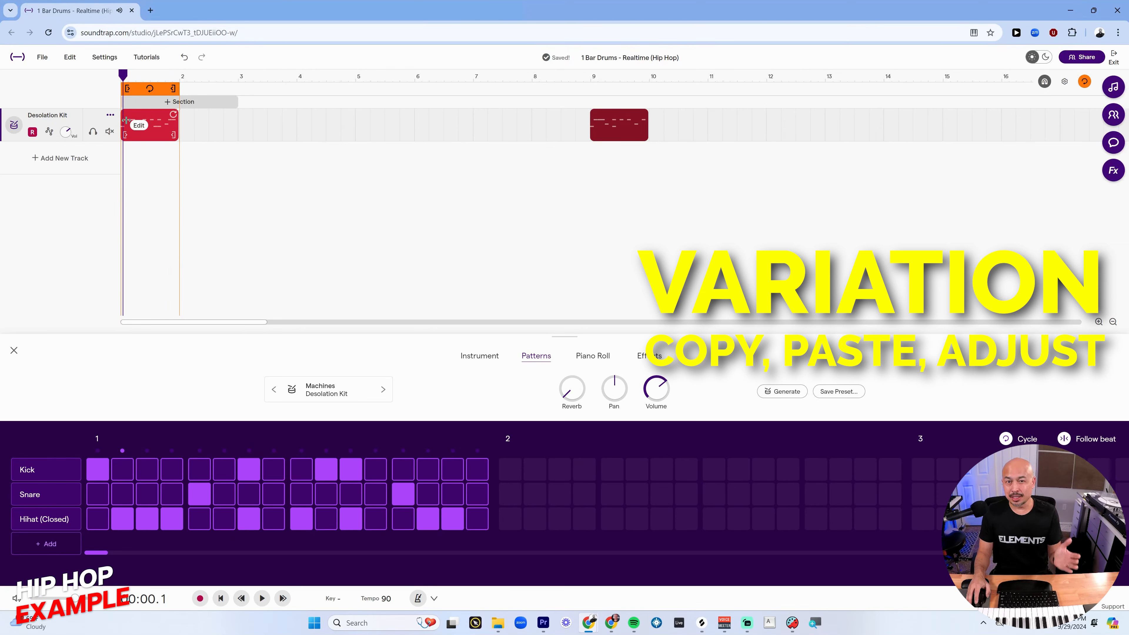
# Copy the bar 1 region with the extra kicks and paste it at bar 10
pyautogui.click(126, 120)
pyautogui.click(651, 79)
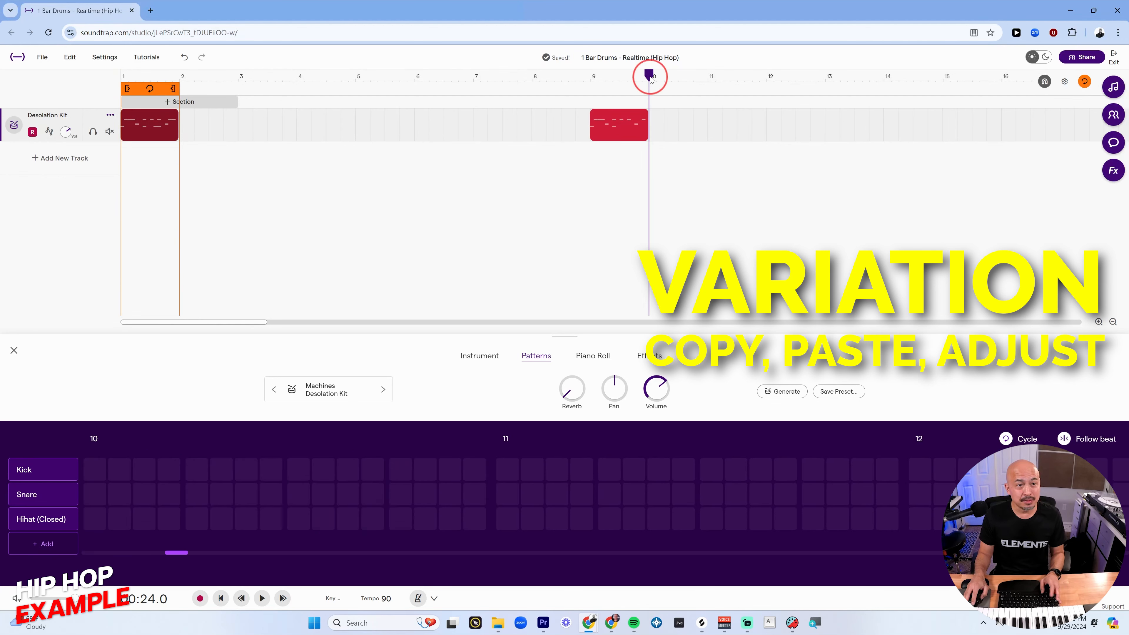
pyautogui.hotkey('ctrl', 'v')
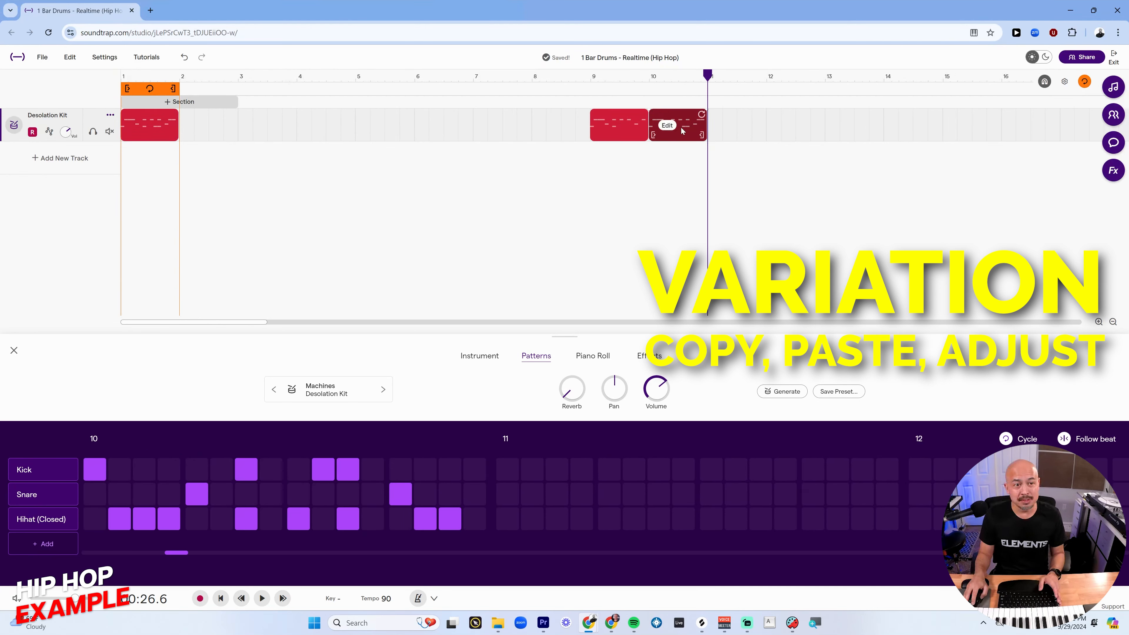
pyautogui.click(689, 121)
pyautogui.click(625, 122)
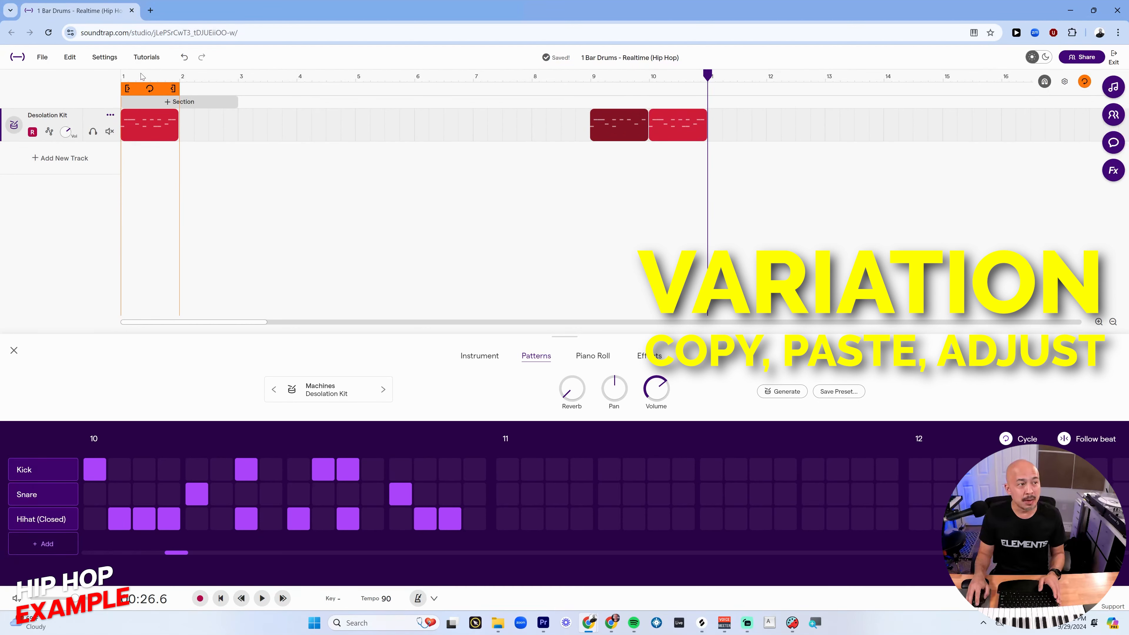
# Rework bar 1's closed hi-hats to steps 1, 3, 7, 9, 11, 14 and 15, and listen to the loop
pyautogui.click(117, 77)
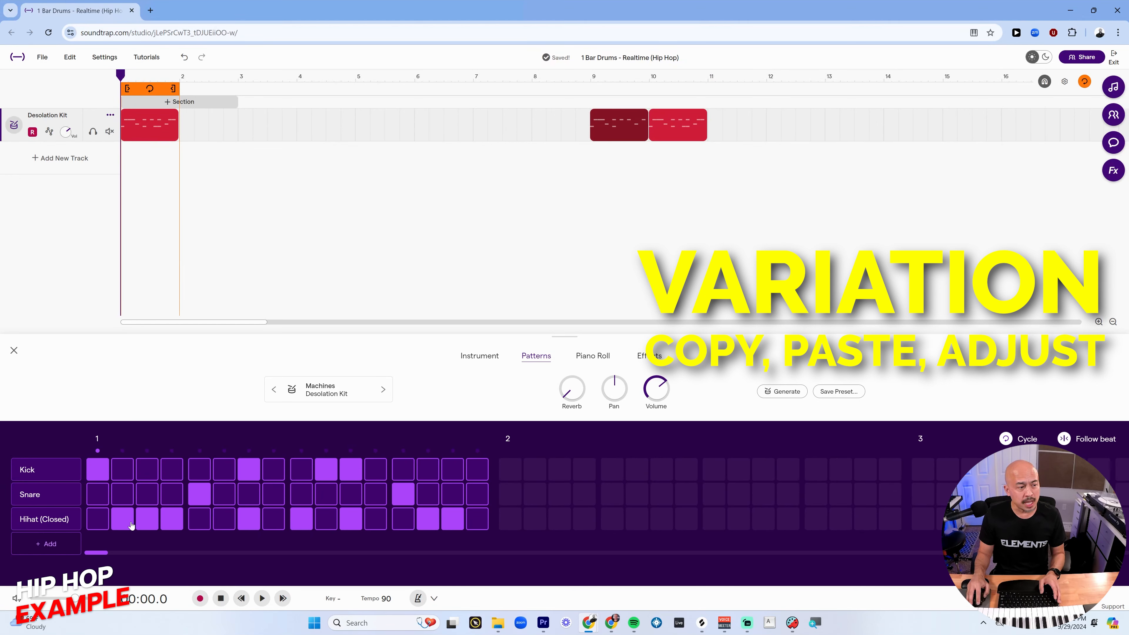
pyautogui.click(131, 525)
pyautogui.click(148, 521)
pyautogui.click(172, 519)
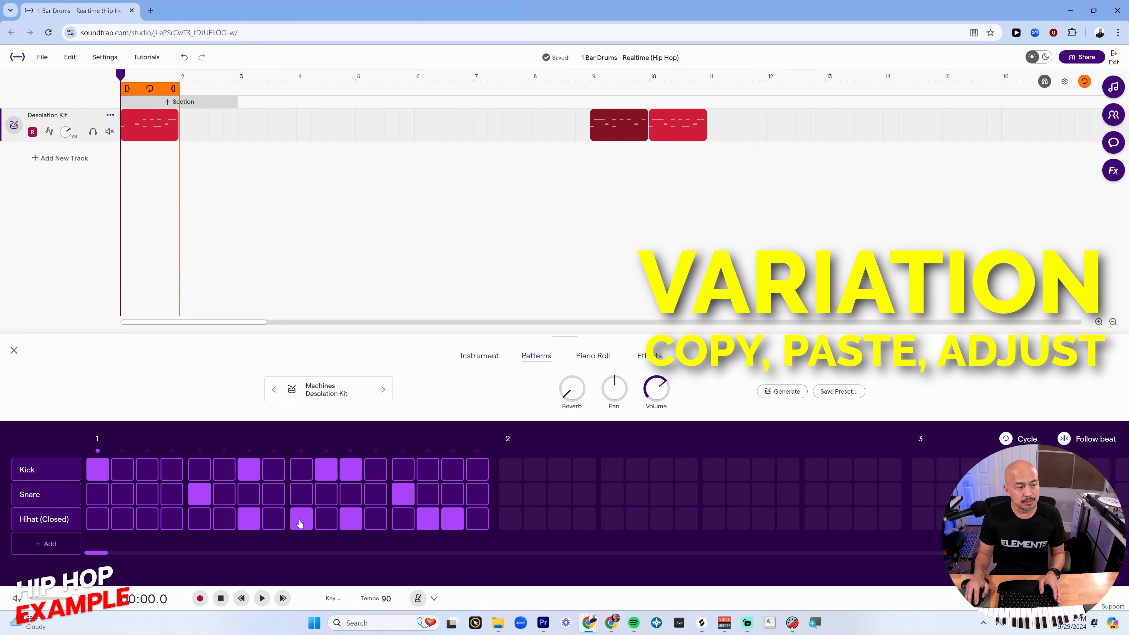
pyautogui.press('space')
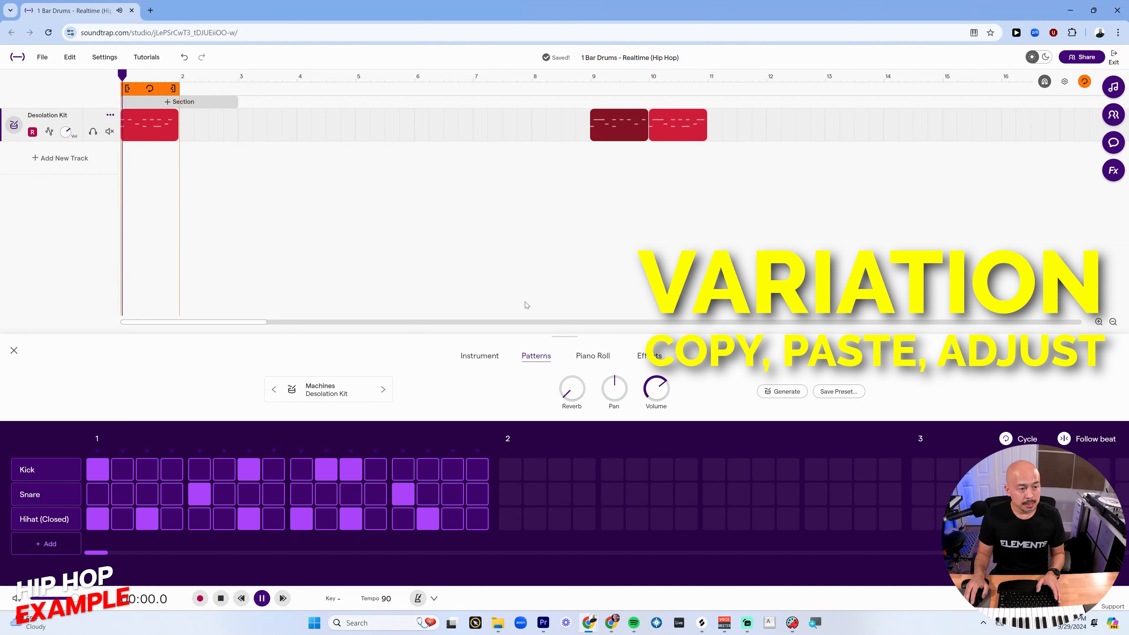
pyautogui.click(463, 520)
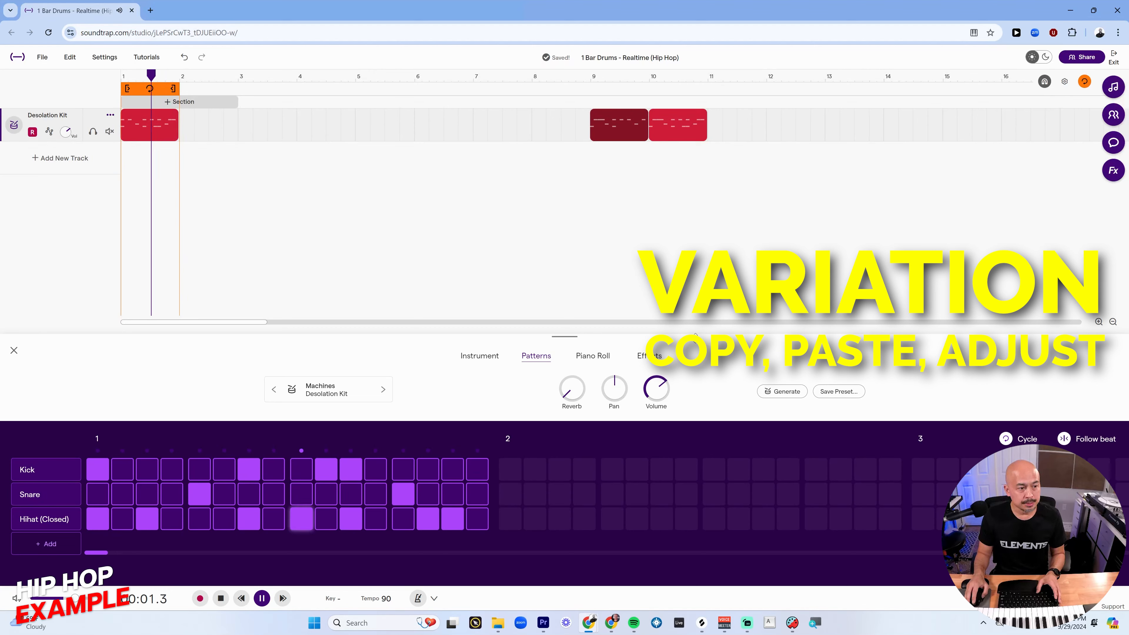
pyautogui.press('space')
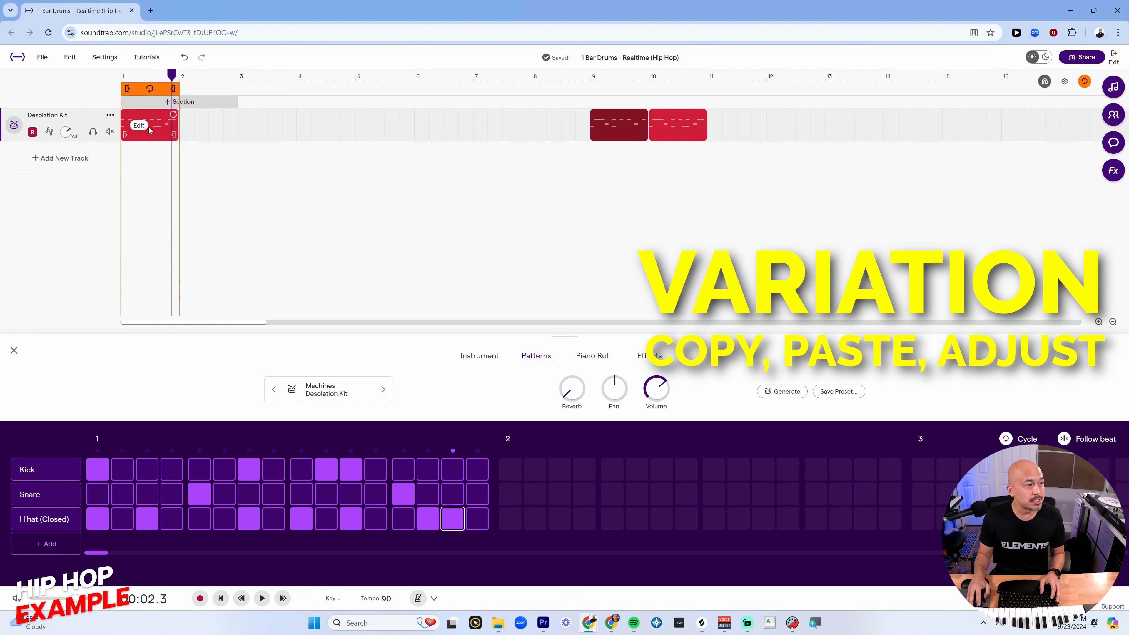
# Copy the bar 1 region with the reworked hi-hats and paste it at bar 8
pyautogui.click(158, 120)
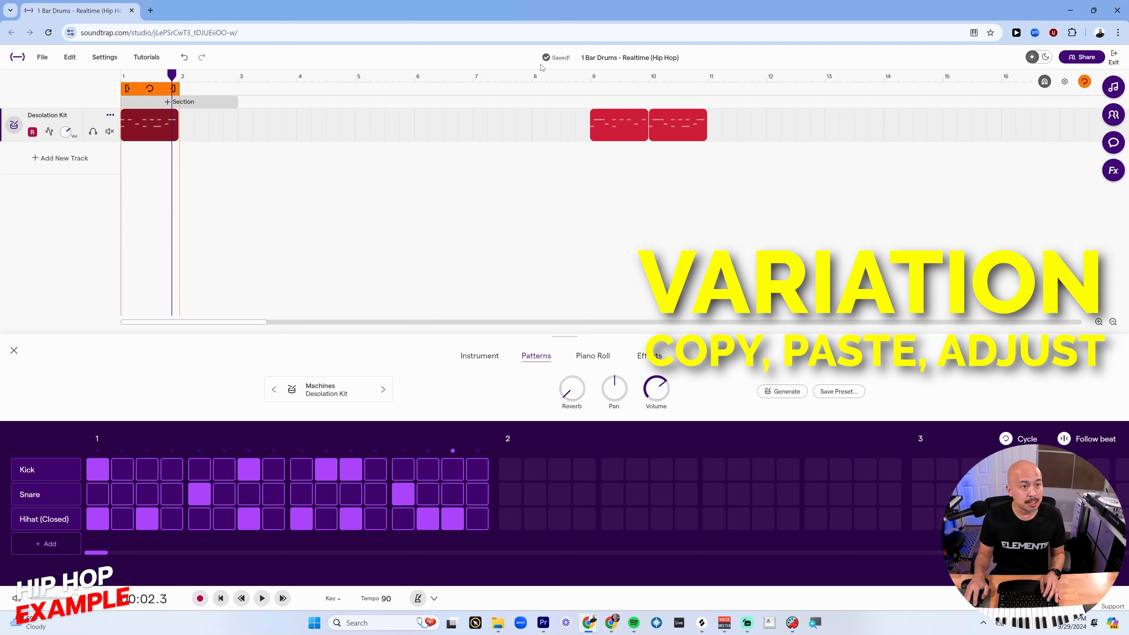
pyautogui.click(535, 76)
pyautogui.hotkey('ctrl', 'v')
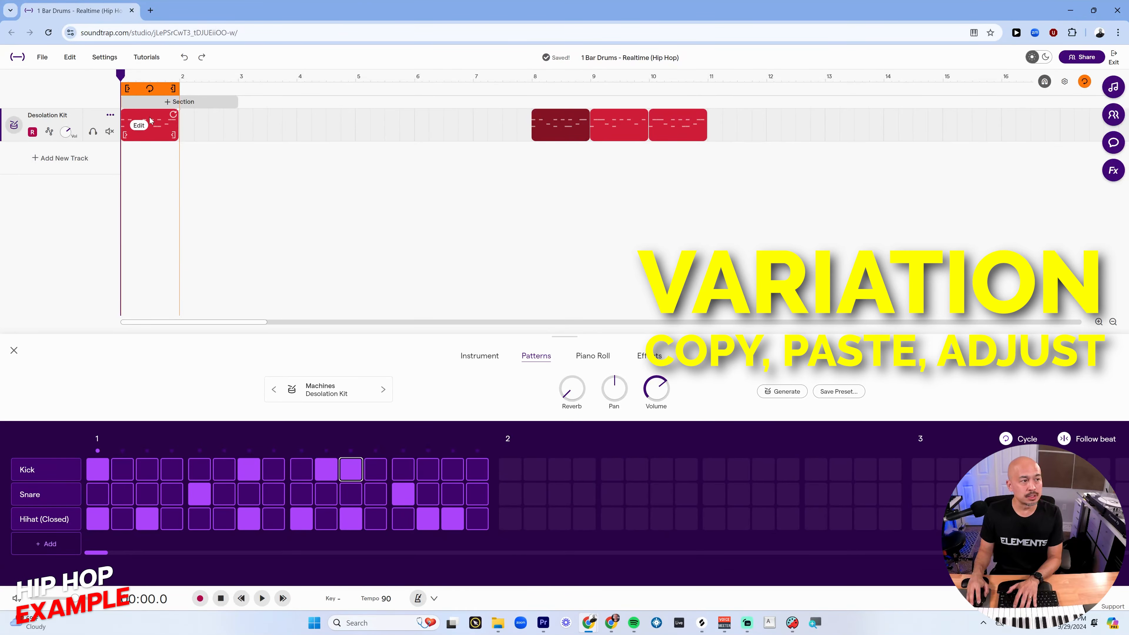
# Remove the kicks on steps 1, 7, 10 and 11 from the bar 1 region and play it back
pyautogui.click(151, 121)
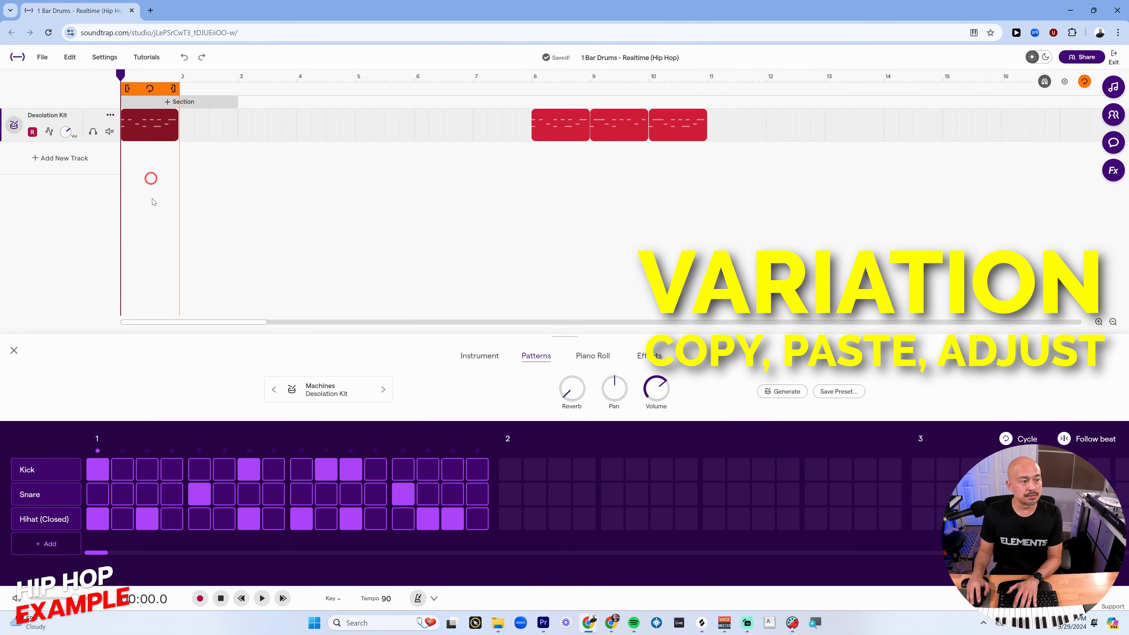
pyautogui.click(105, 467)
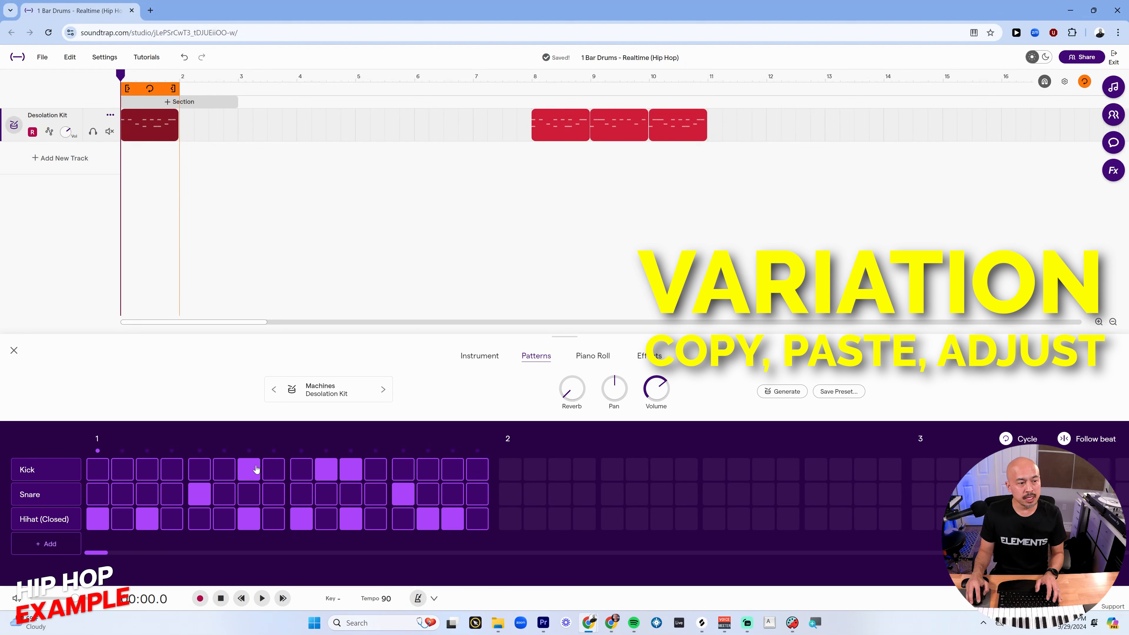
pyautogui.click(250, 469)
pyautogui.click(326, 471)
pyautogui.click(352, 470)
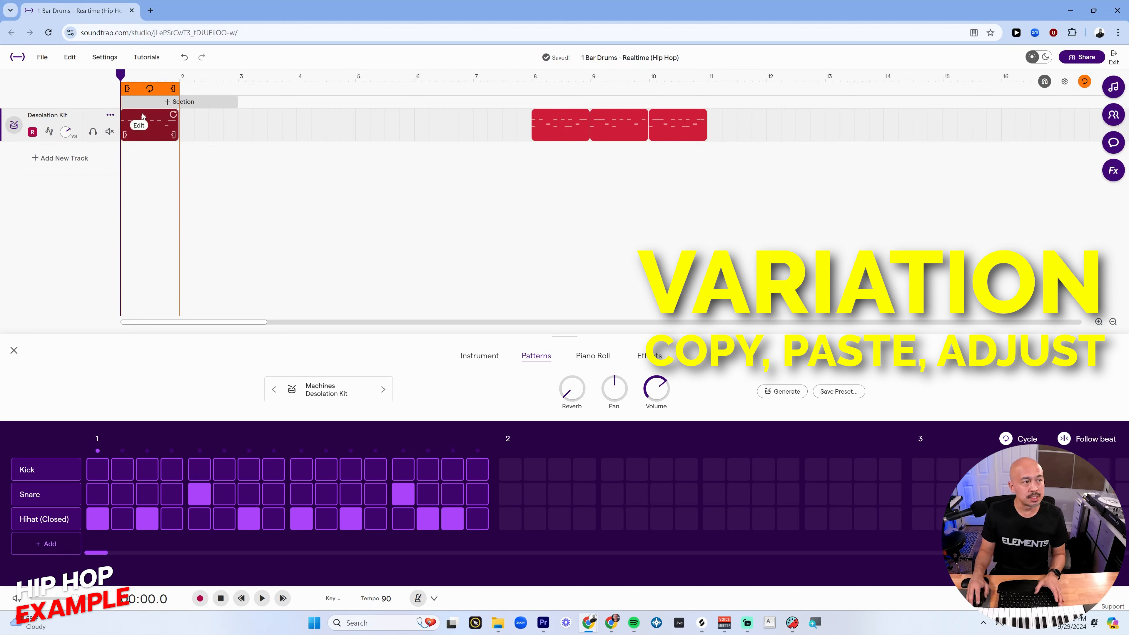
pyautogui.press('space')
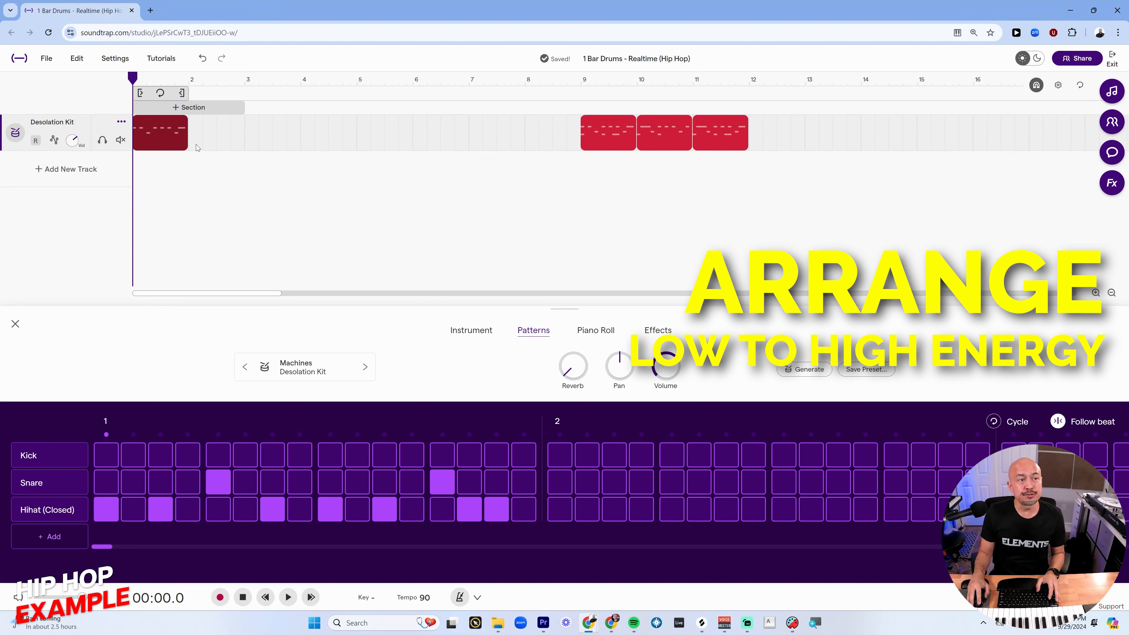
# Loop the kickless region across bars 1 to 4, and move the region at bar 9 to bar 5, looped through bar 8
pyautogui.moveTo(184, 124)
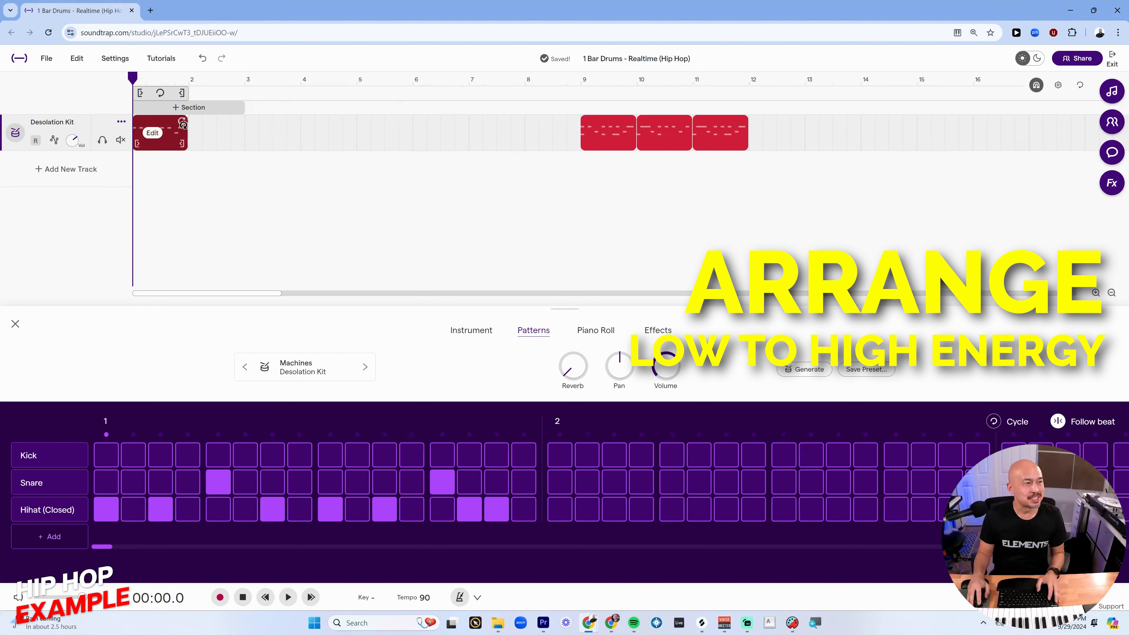
pyautogui.moveTo(184, 124); pyautogui.dragTo(351, 121)
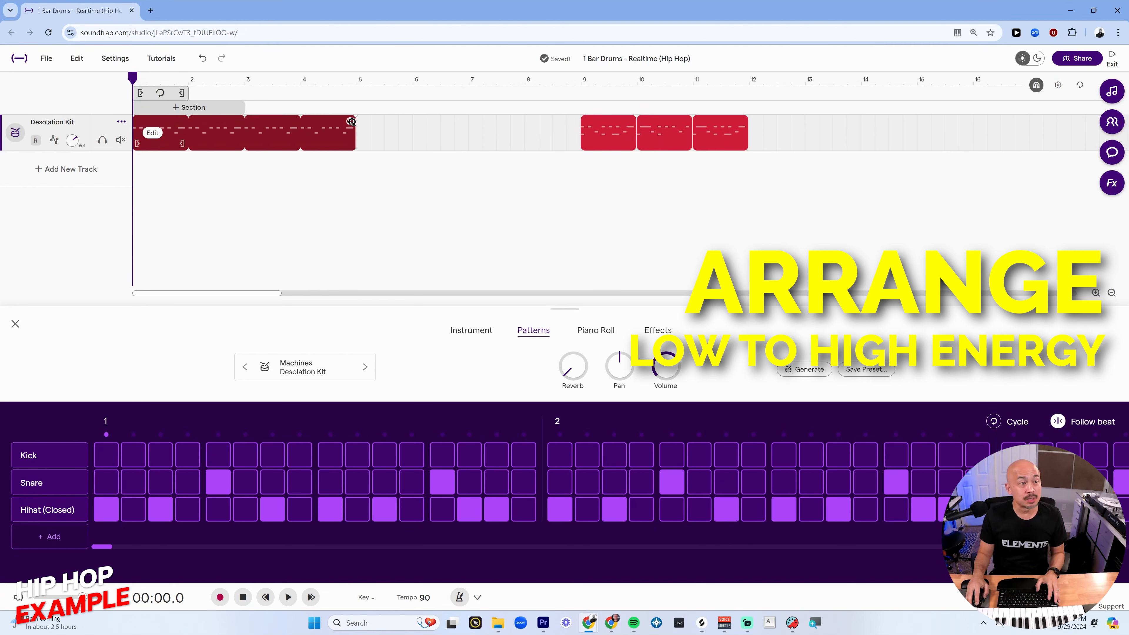
pyautogui.moveTo(617, 120)
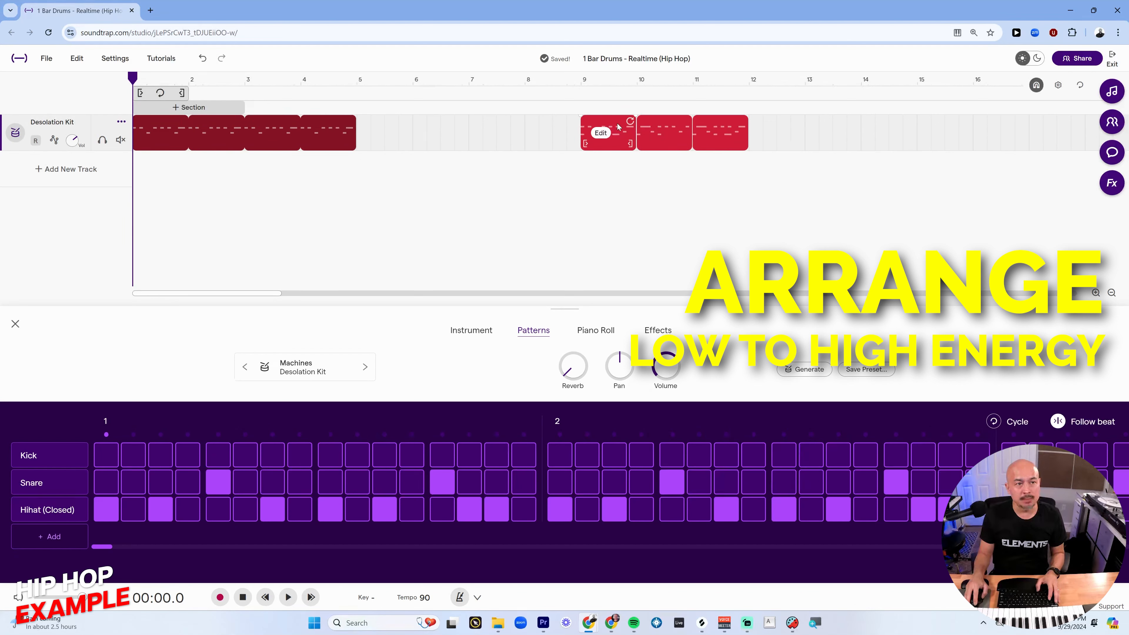
pyautogui.moveTo(618, 126); pyautogui.dragTo(575, 122)
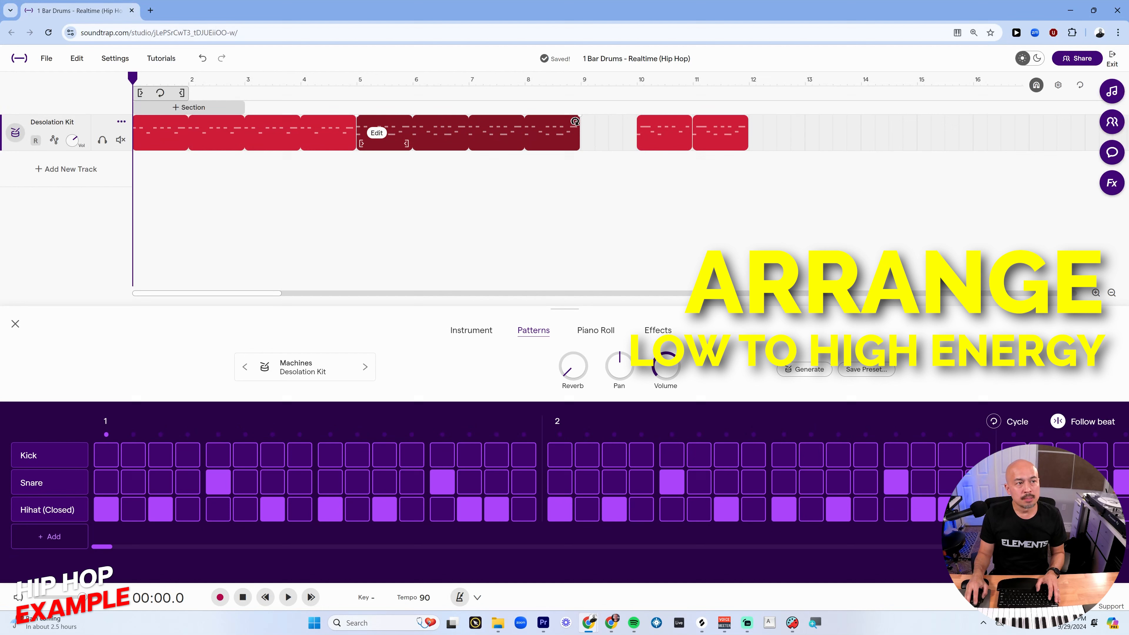
# Arrange the region at bar 10 as a loop over bars 9 to 12 and the last region as a loop over bars 13 to 16
pyautogui.moveTo(721, 131); pyautogui.dragTo(966, 131)
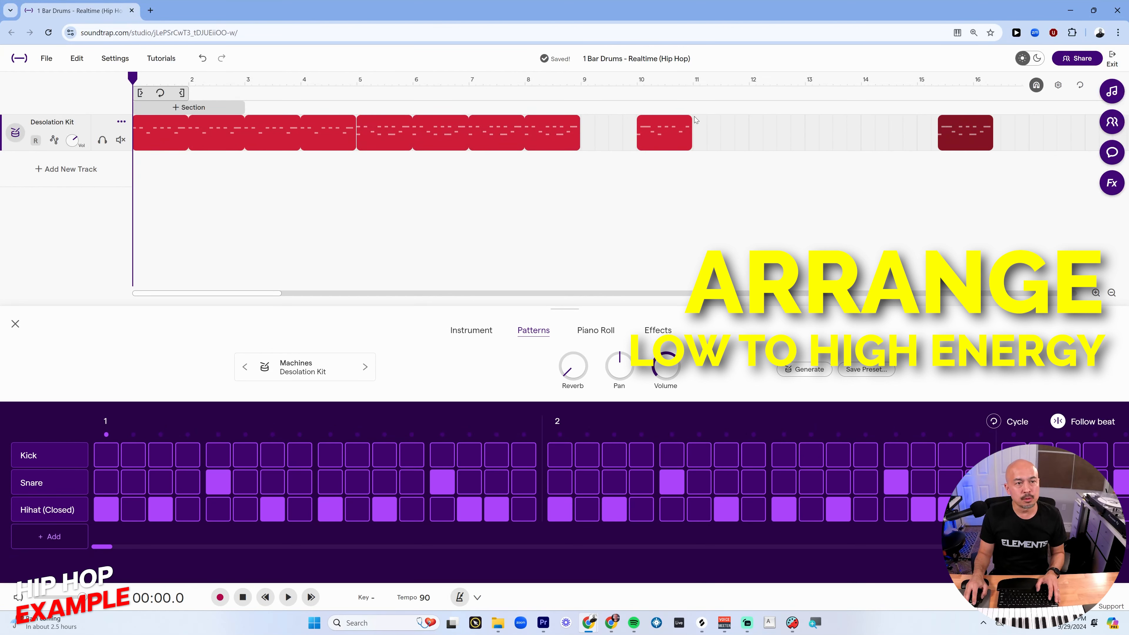
pyautogui.moveTo(665, 126); pyautogui.dragTo(799, 120)
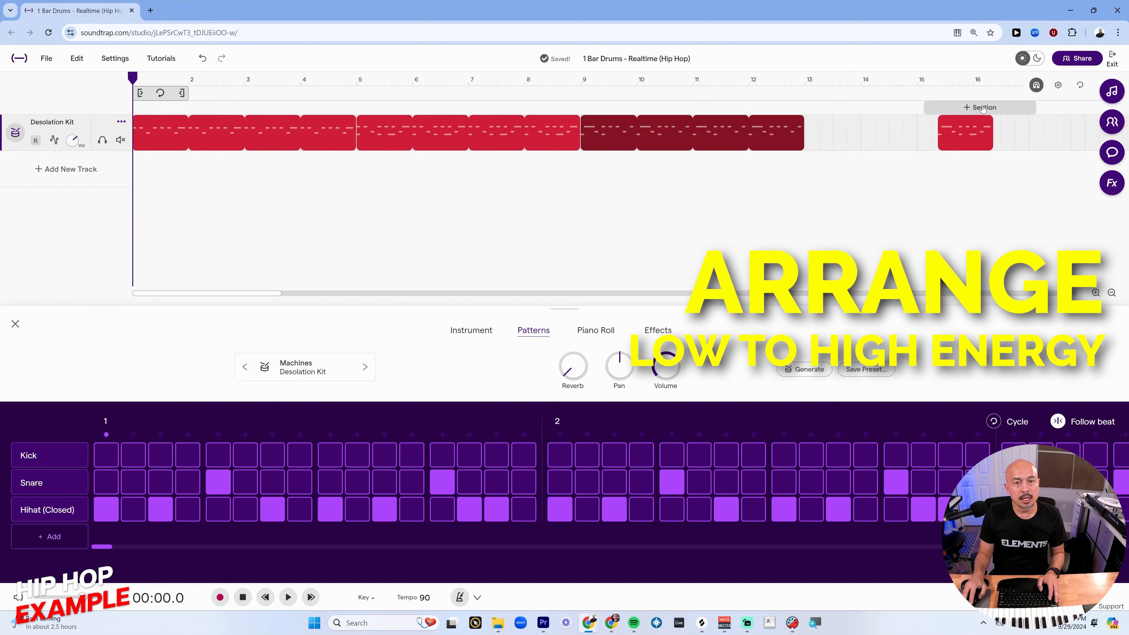
pyautogui.moveTo(969, 129); pyautogui.dragTo(835, 129)
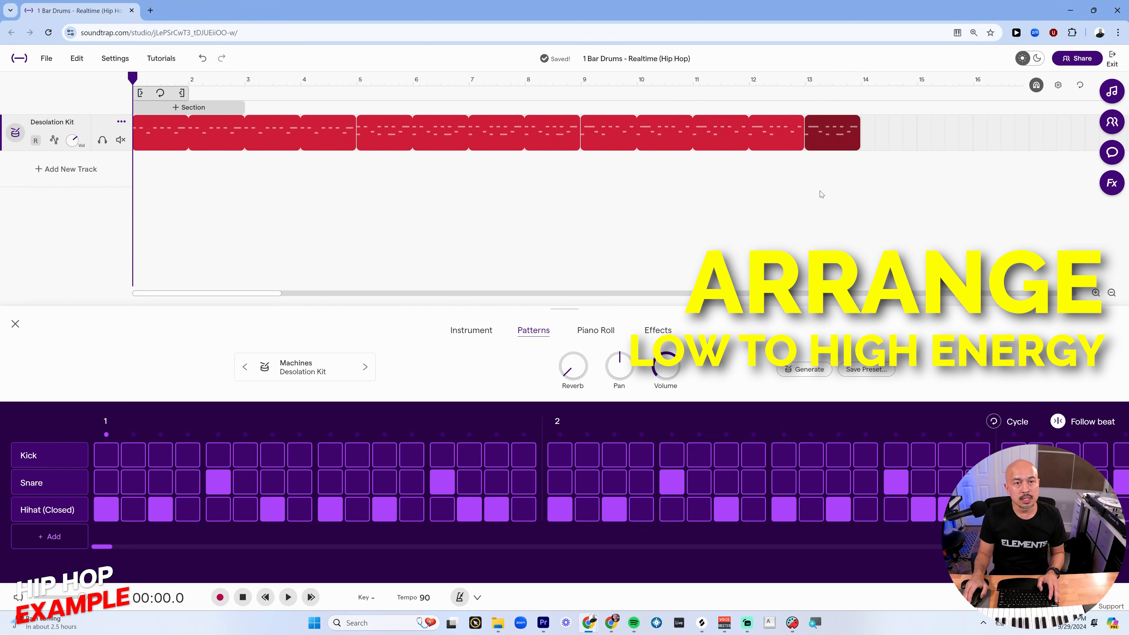
pyautogui.scroll(-1, 820, 193)
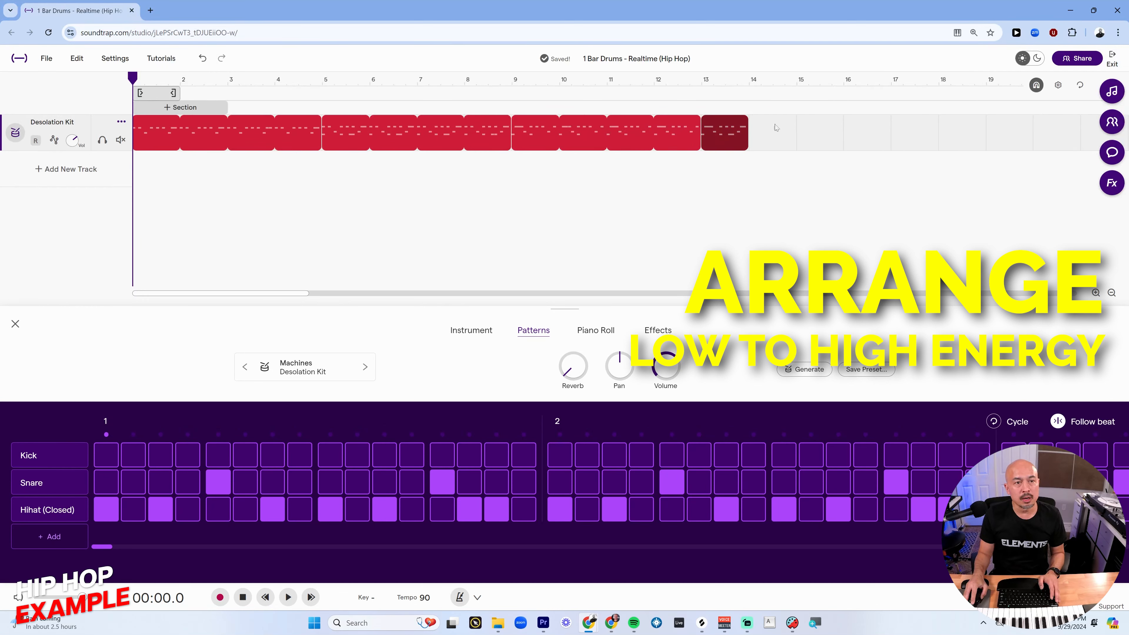
pyautogui.moveTo(742, 121); pyautogui.dragTo(880, 125)
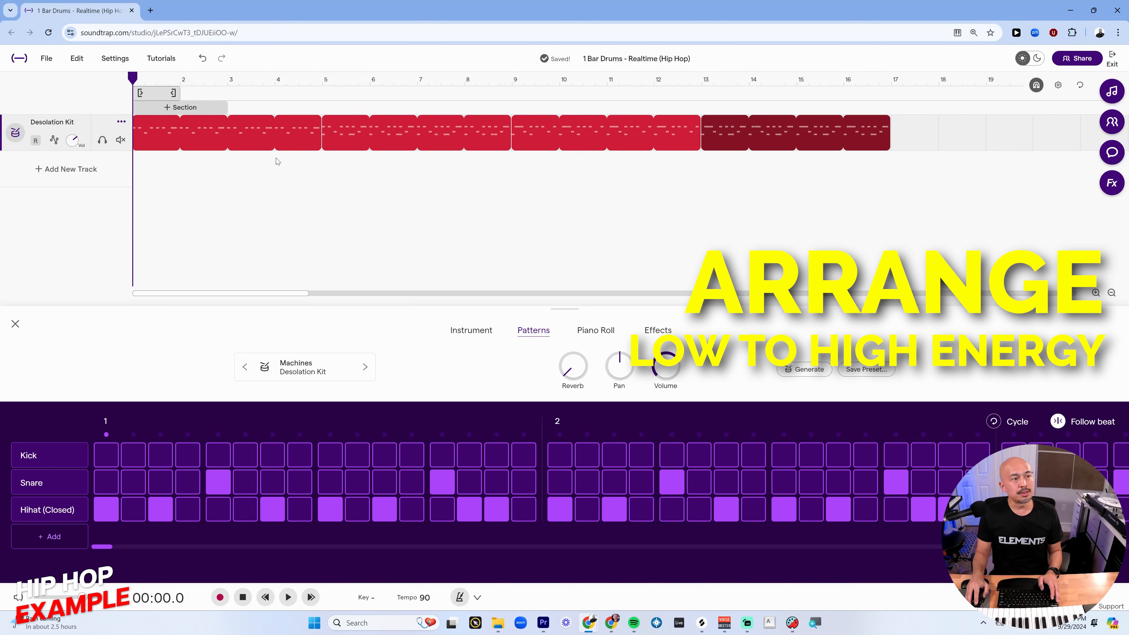
# Go through the four looped regions from bars 1 to 16 in turn, and play the arrangement from the start
pyautogui.click(286, 127)
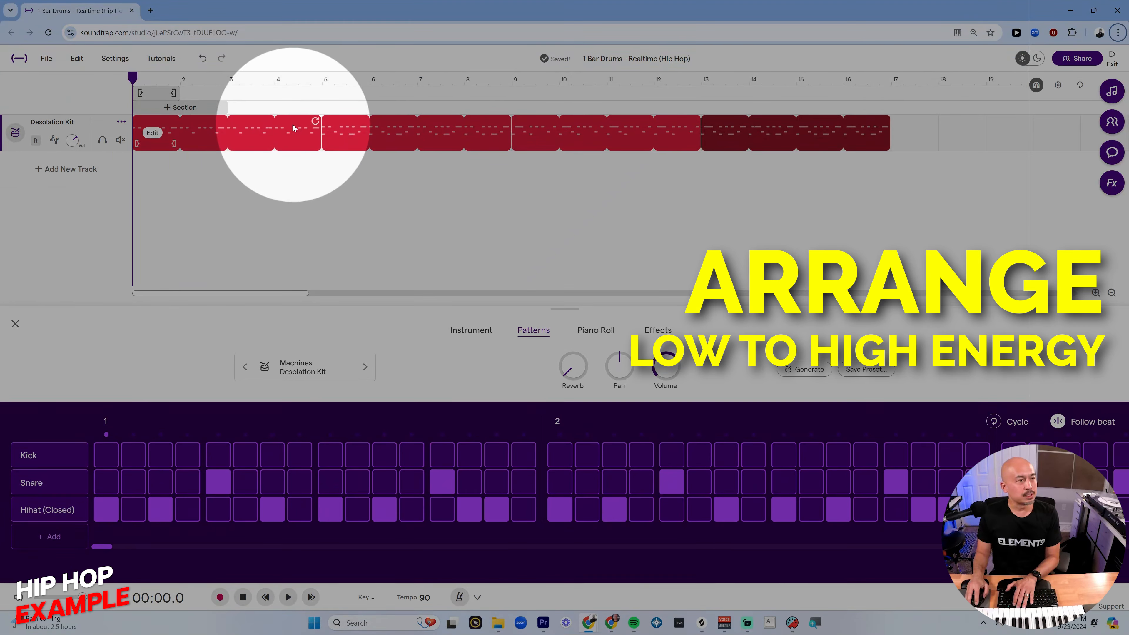
pyautogui.click(414, 125)
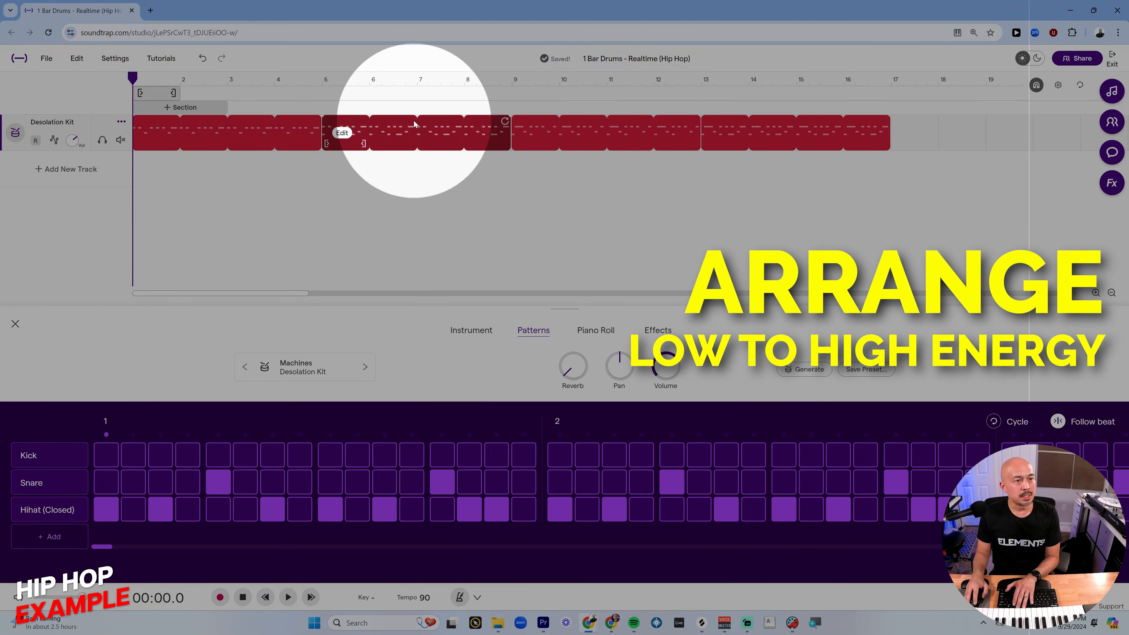
pyautogui.click(551, 125)
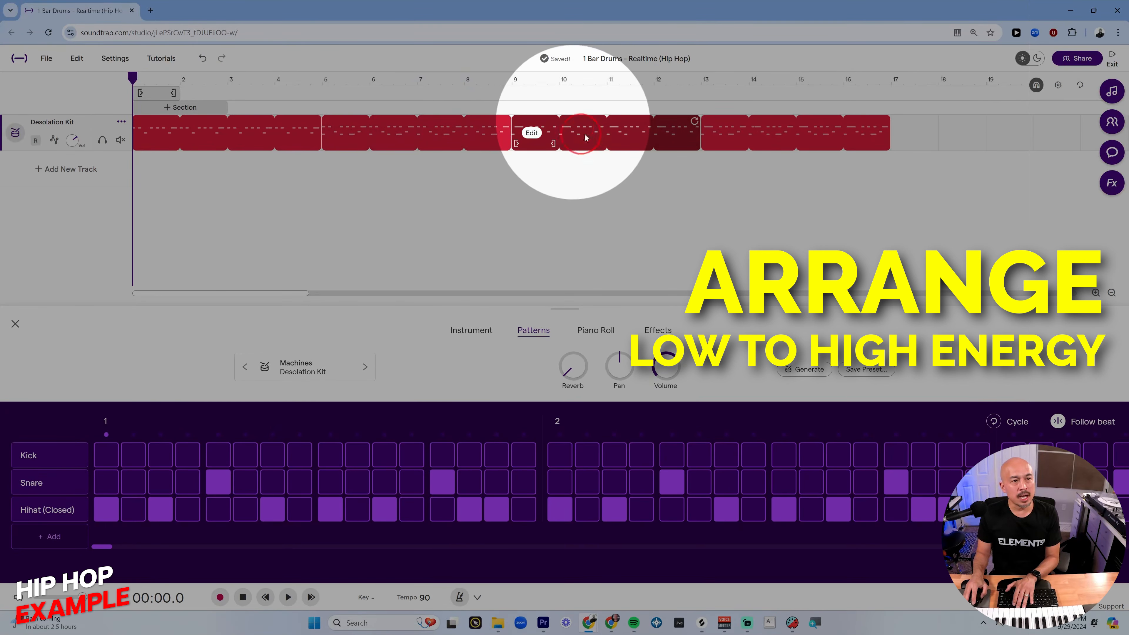
pyautogui.click(752, 134)
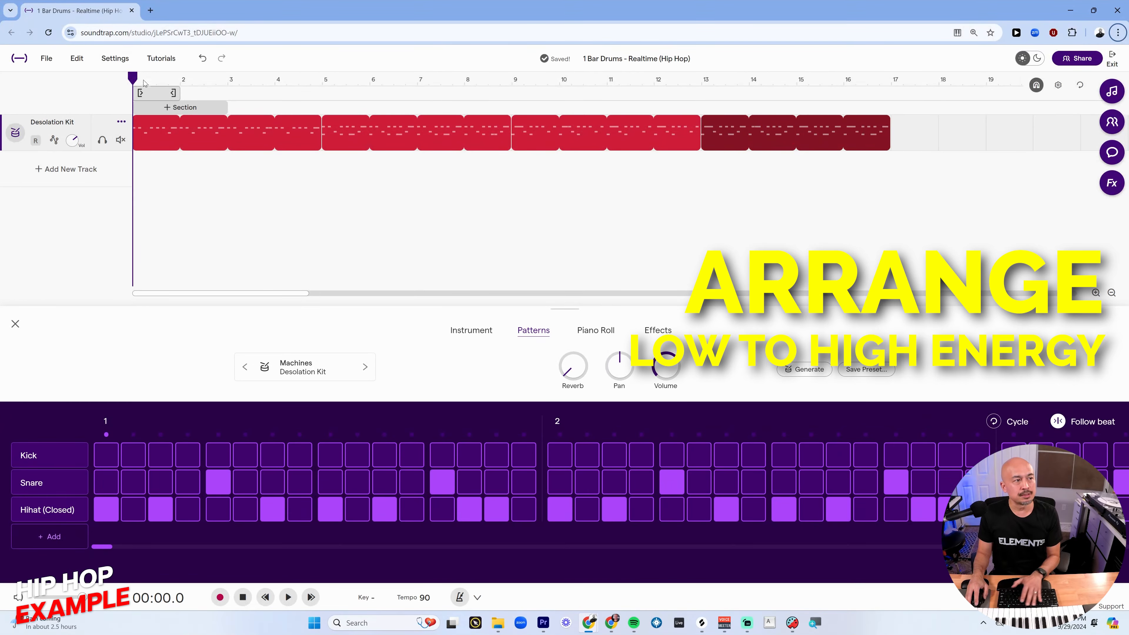
pyautogui.click(131, 76)
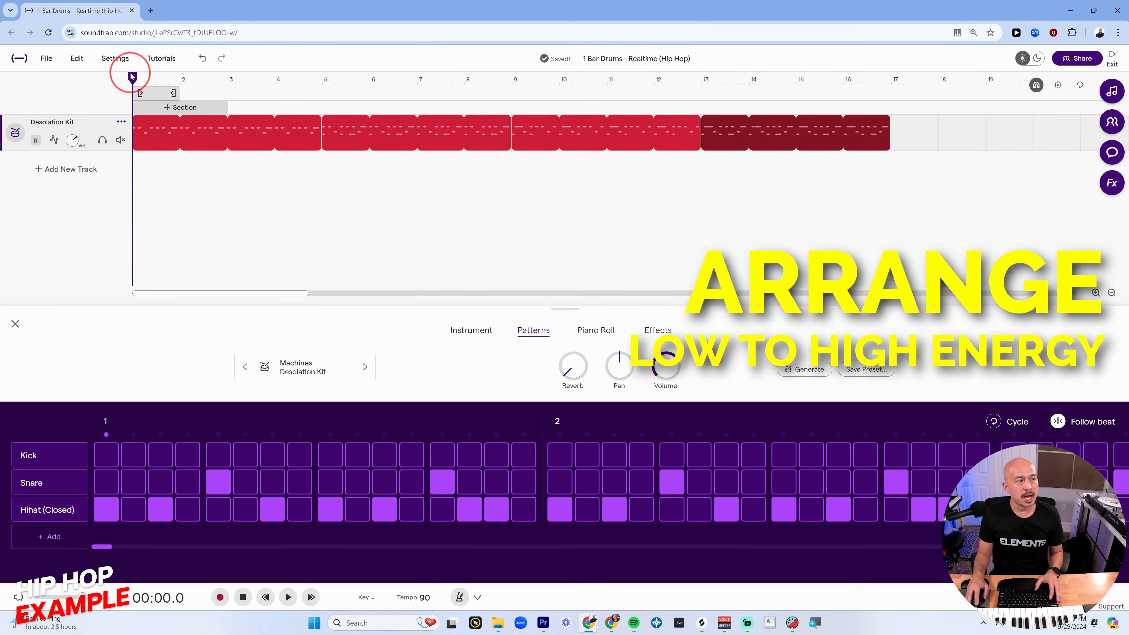
pyautogui.press('space')
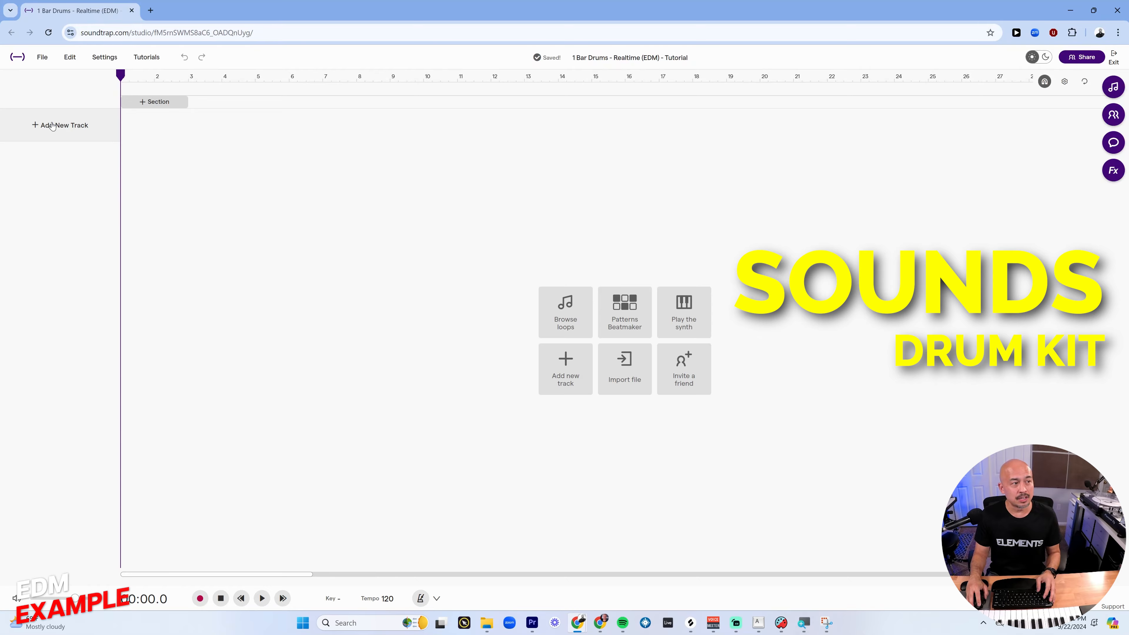
# Add a drum track to the empty EDM project using the Patterns Beatmaker
pyautogui.click(52, 127)
pyautogui.click(428, 358)
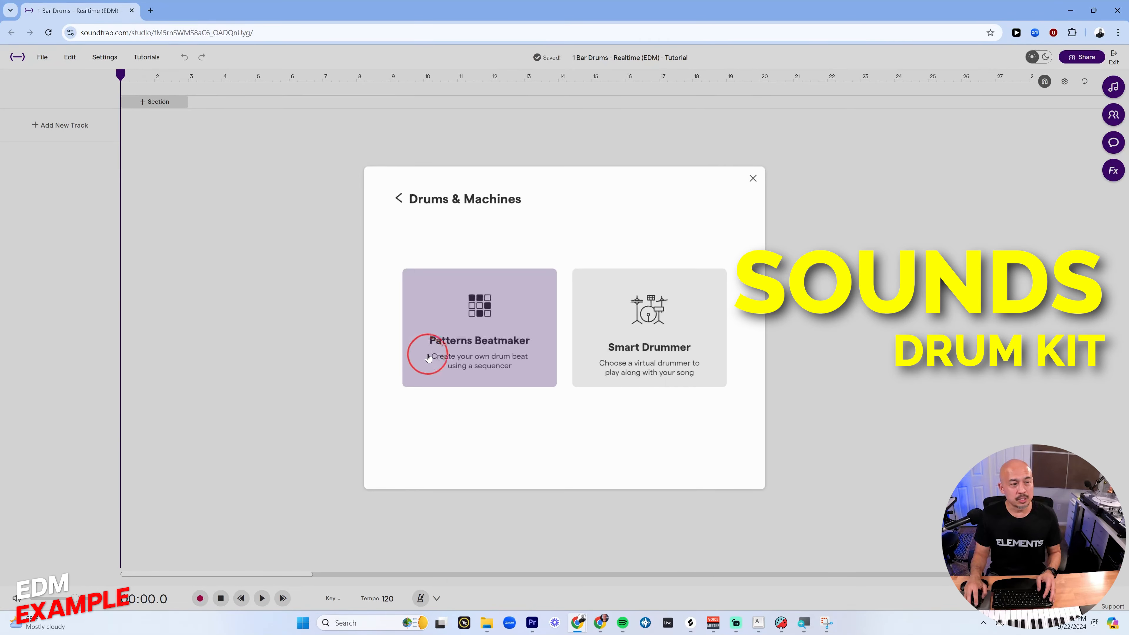
pyautogui.click(470, 321)
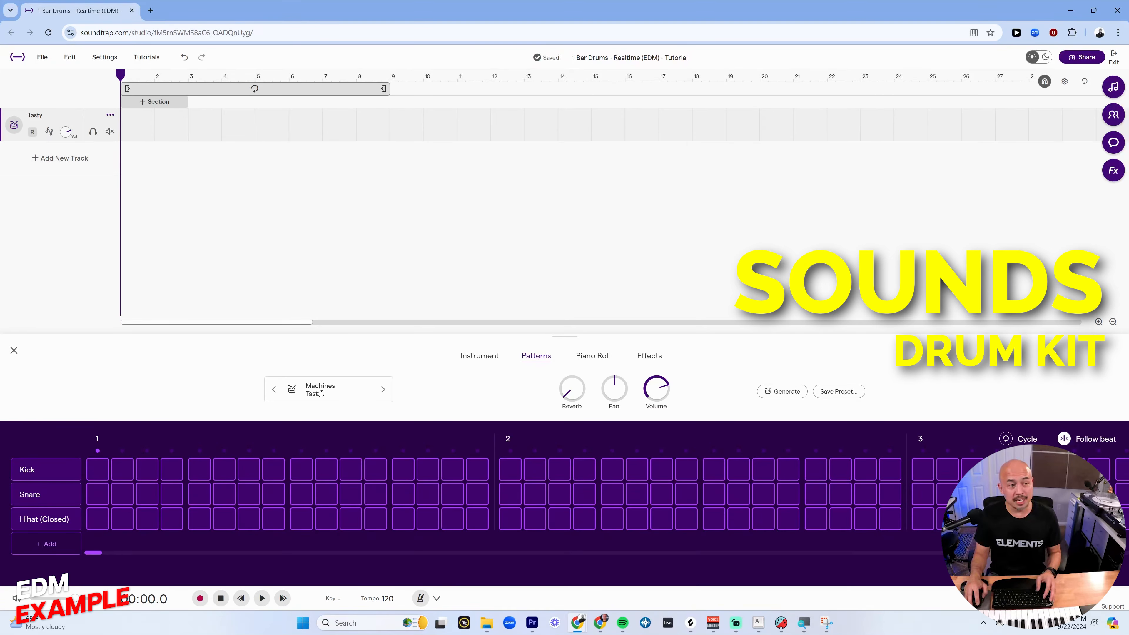
# Preview the Brazil Phonk preset among the drum machines and load it as the track's kit
pyautogui.click(320, 392)
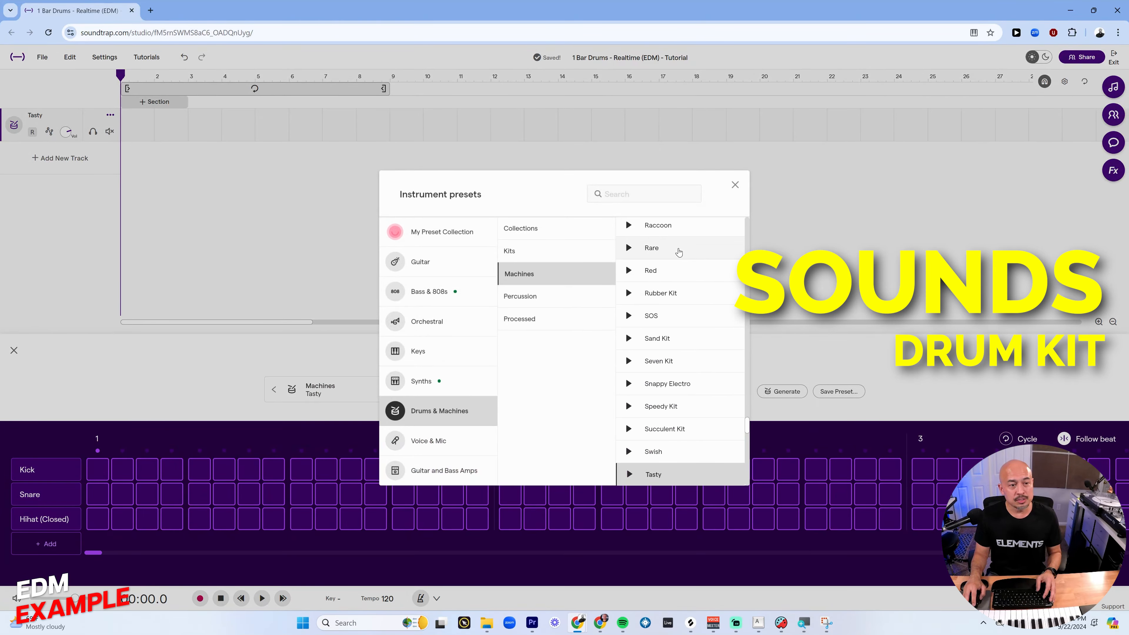
pyautogui.scroll(15, 687, 326)
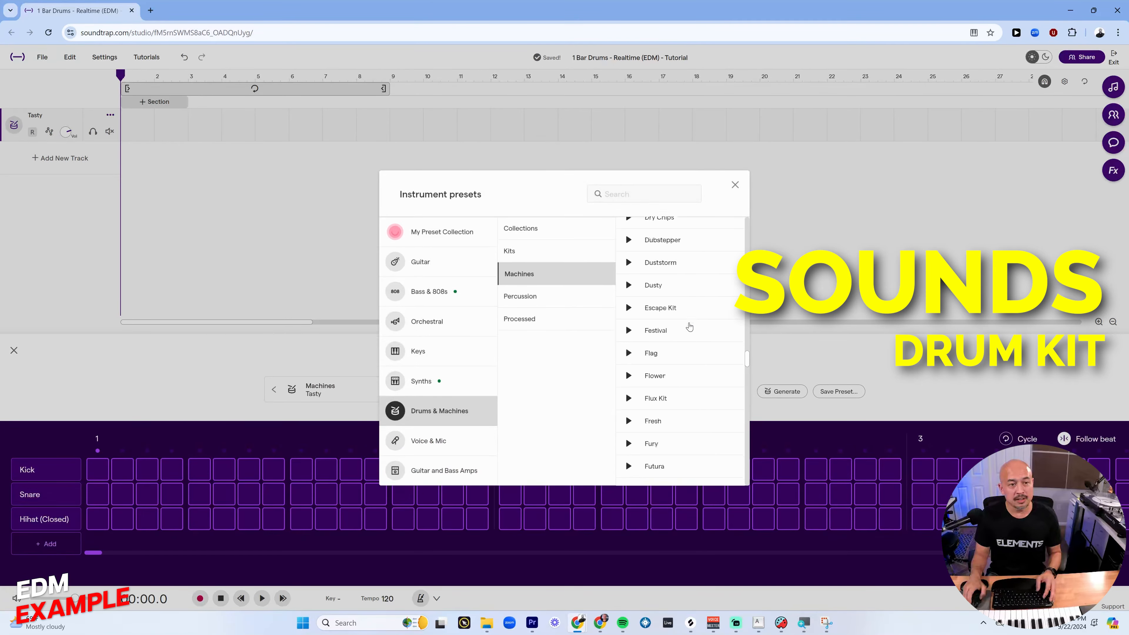
pyautogui.click(629, 248)
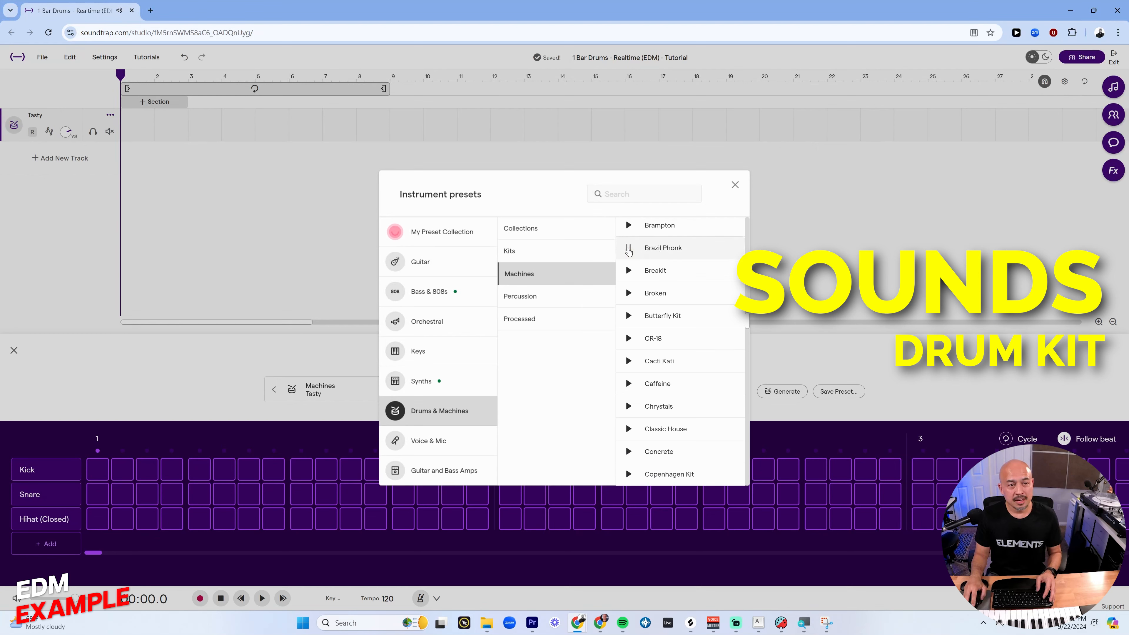
pyautogui.click(629, 249)
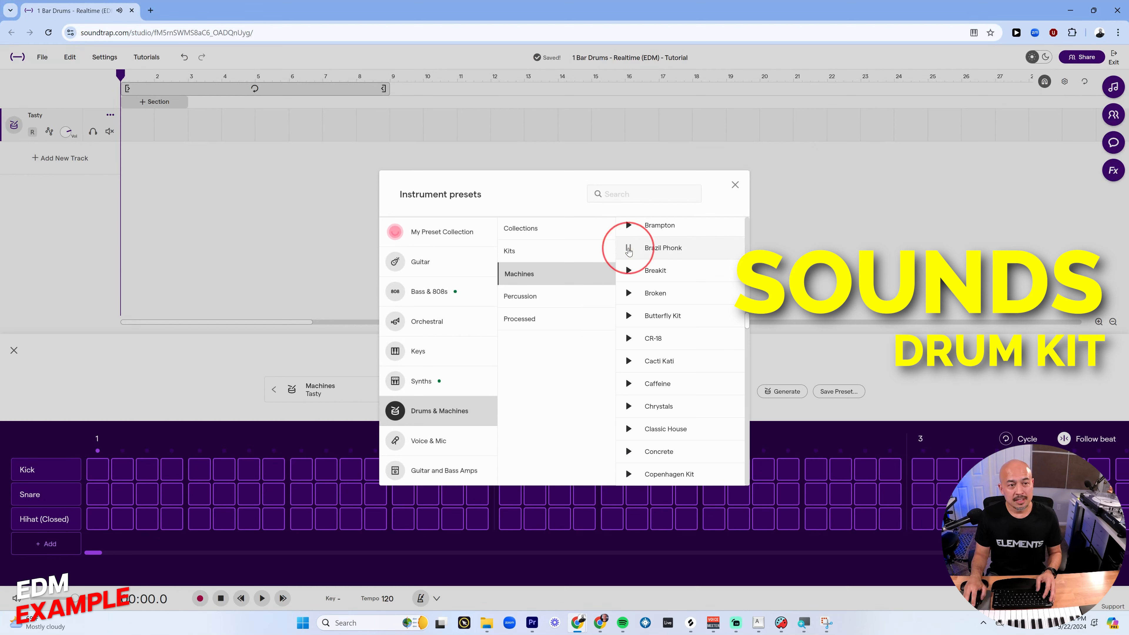
pyautogui.click(662, 249)
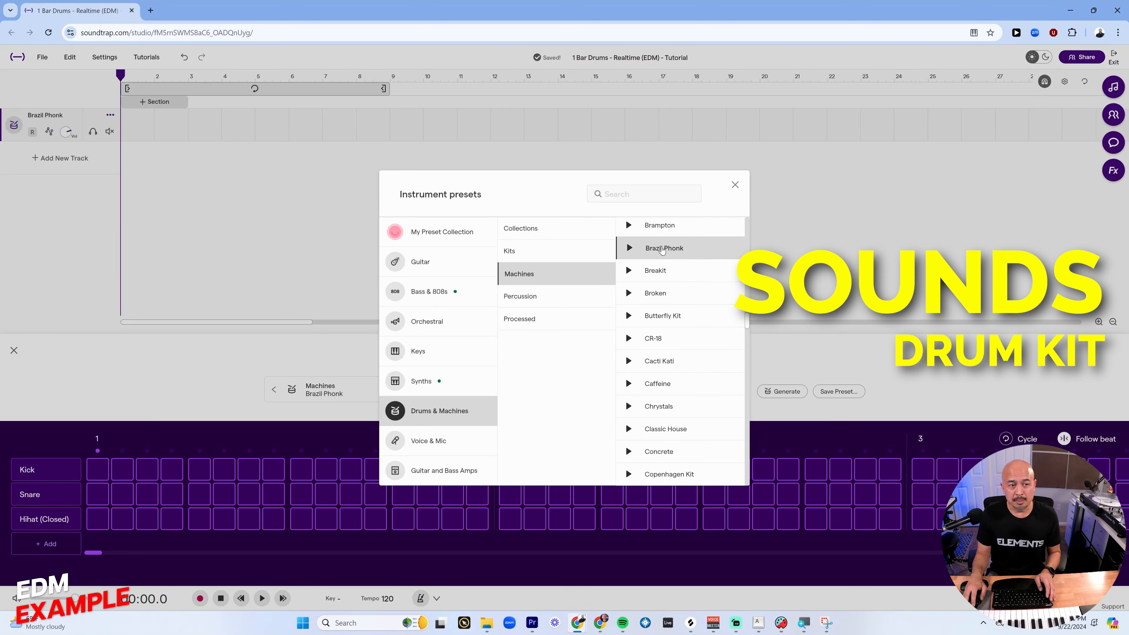
pyautogui.click(663, 249)
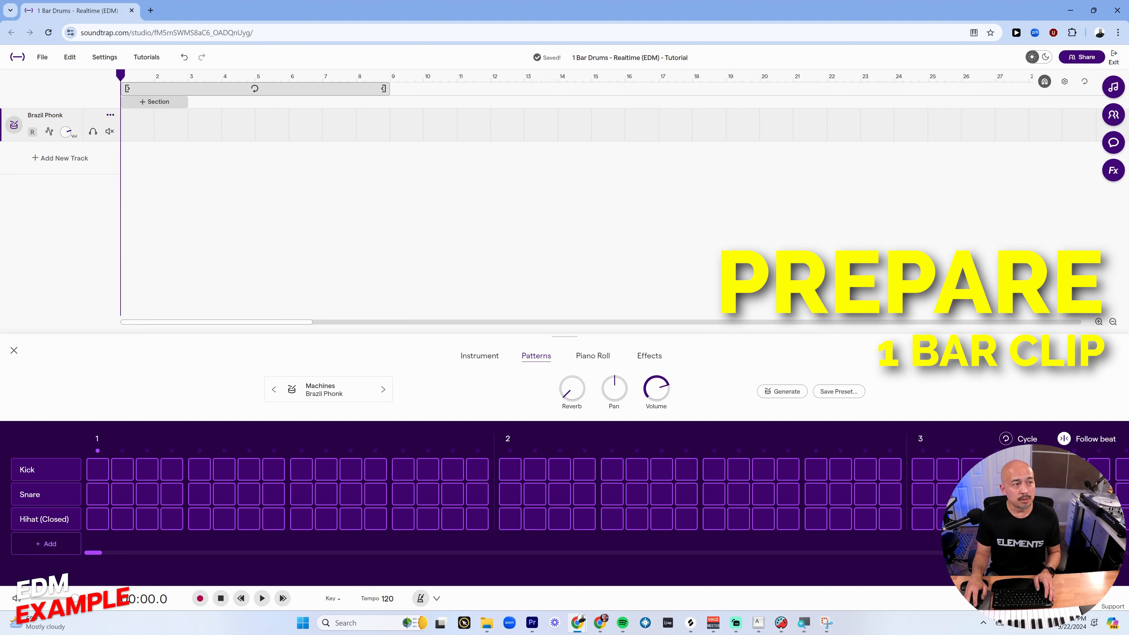
# Shorten the cycle range to bar 1 only and turn cycling on
pyautogui.moveTo(383, 88); pyautogui.dragTo(165, 88)
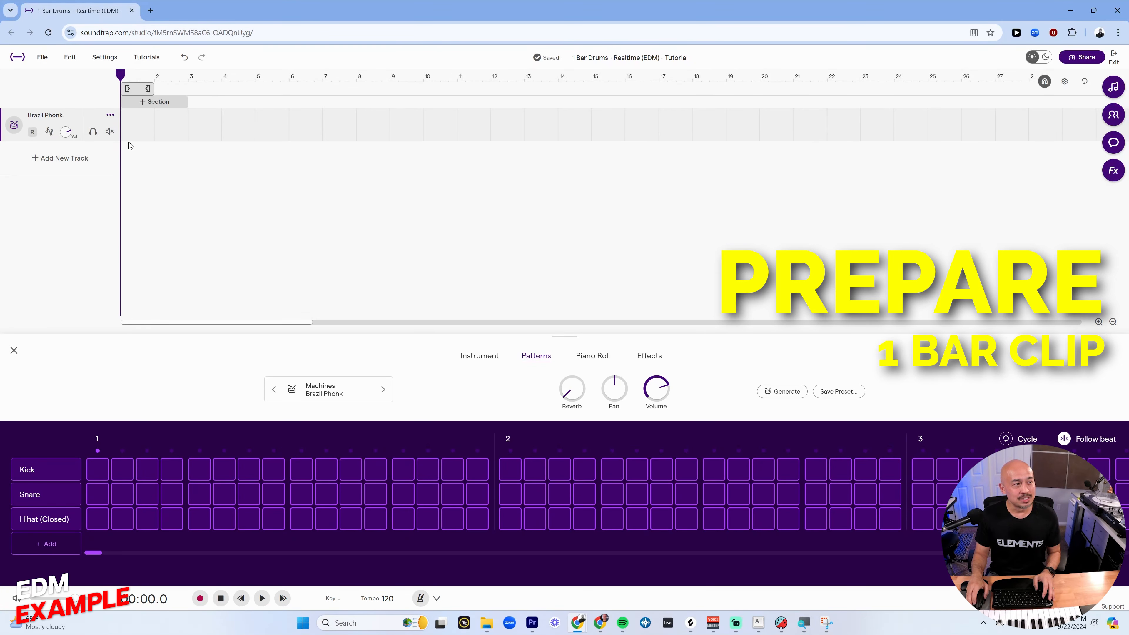
pyautogui.scroll(2, 129, 143)
pyautogui.scroll(3, 122, 156)
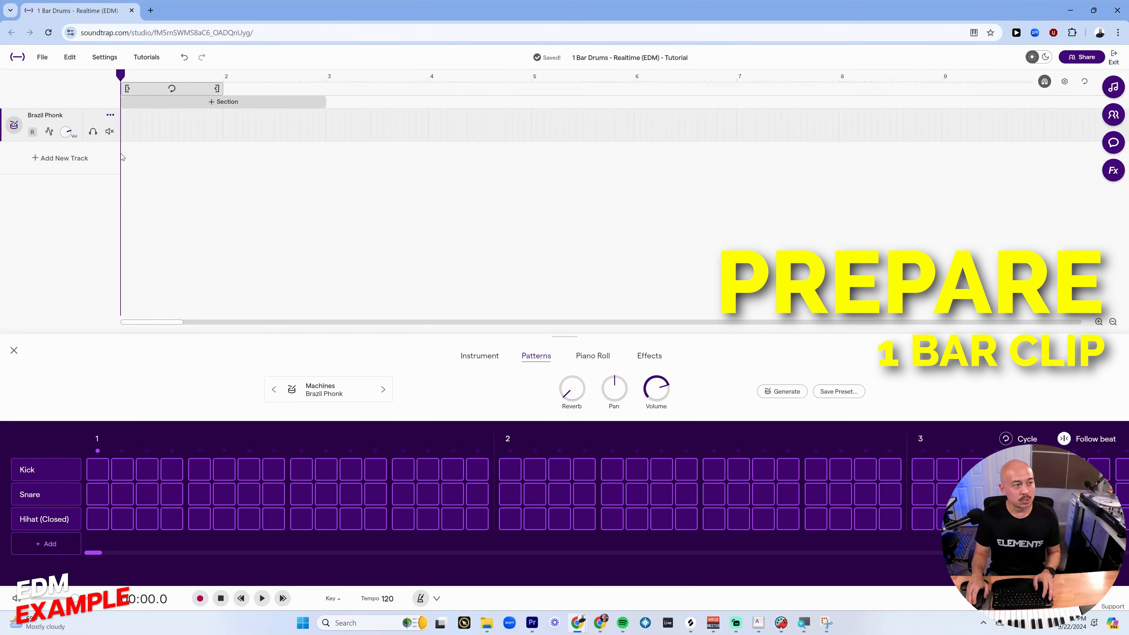
pyautogui.scroll(4, 125, 172)
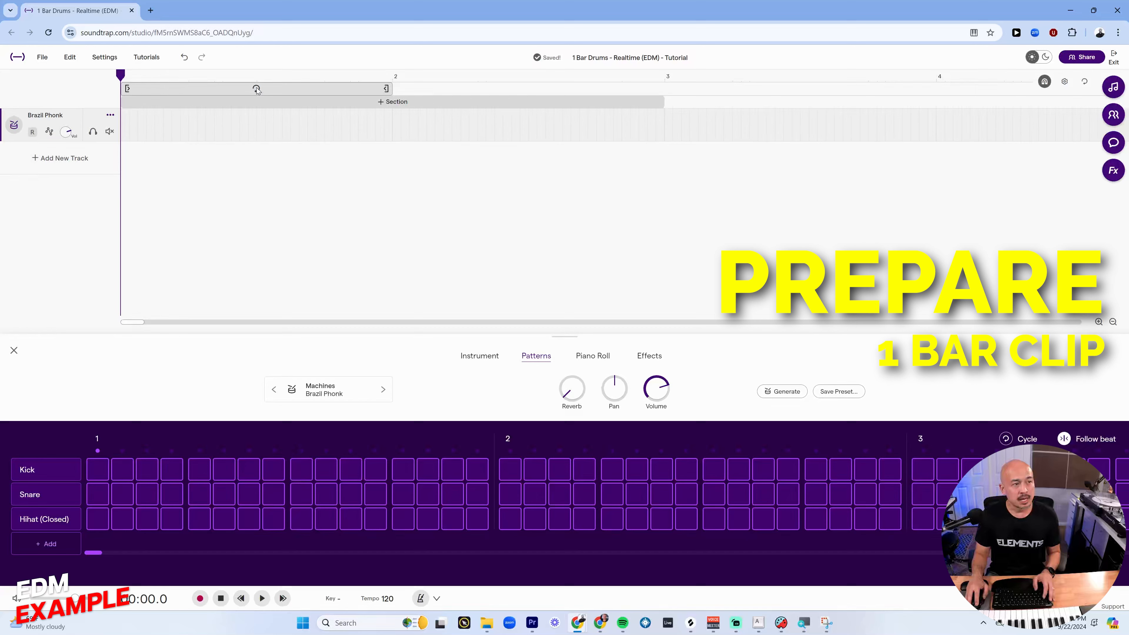
pyautogui.click(256, 88)
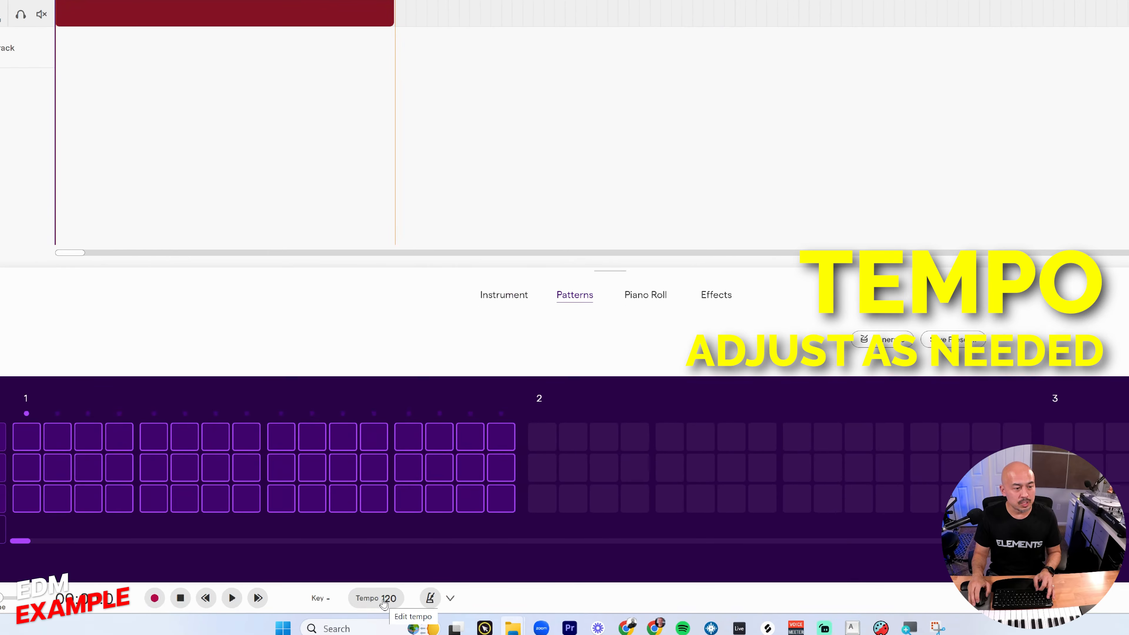
# Set the project tempo to 128 BPM
pyautogui.click(383, 601)
pyautogui.click(475, 511)
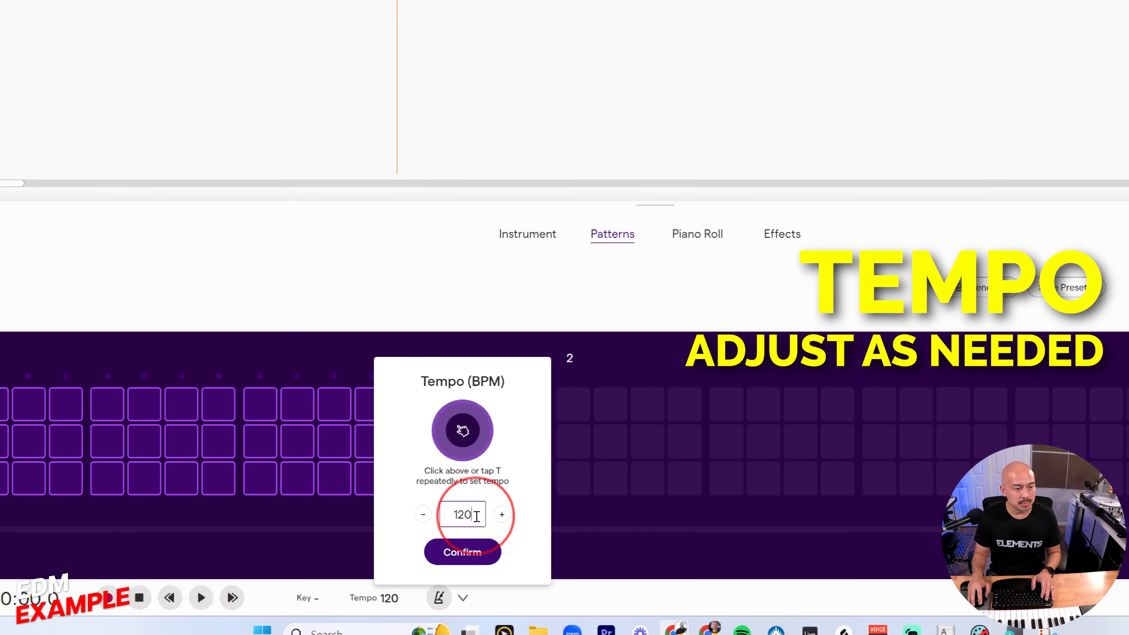
pyautogui.press('BackSpace')
pyautogui.write('8')
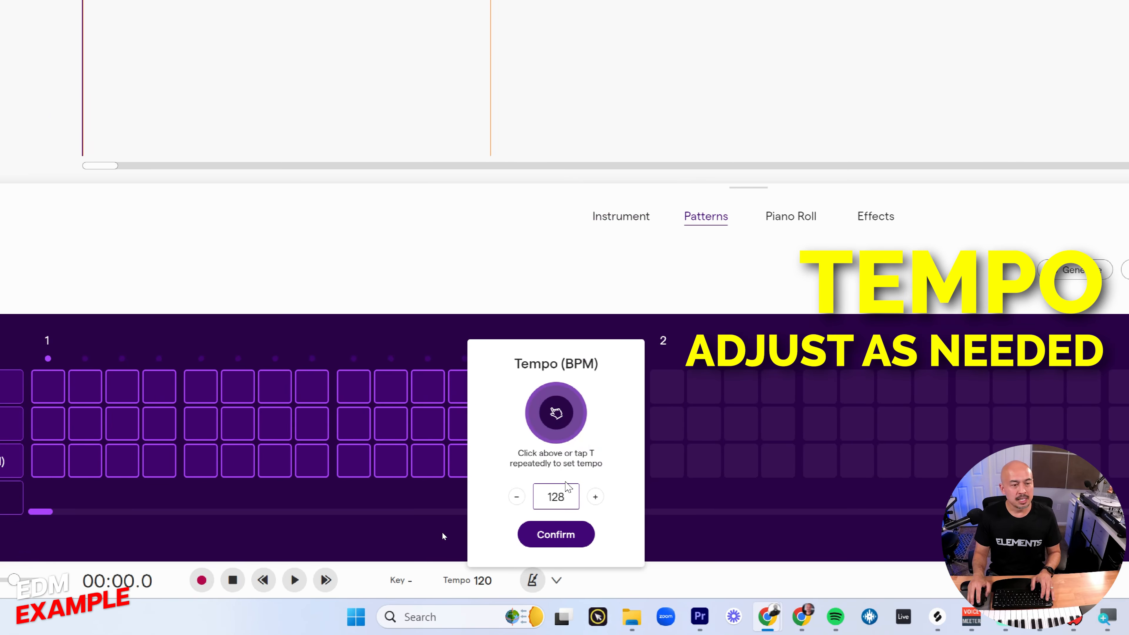
pyautogui.click(556, 534)
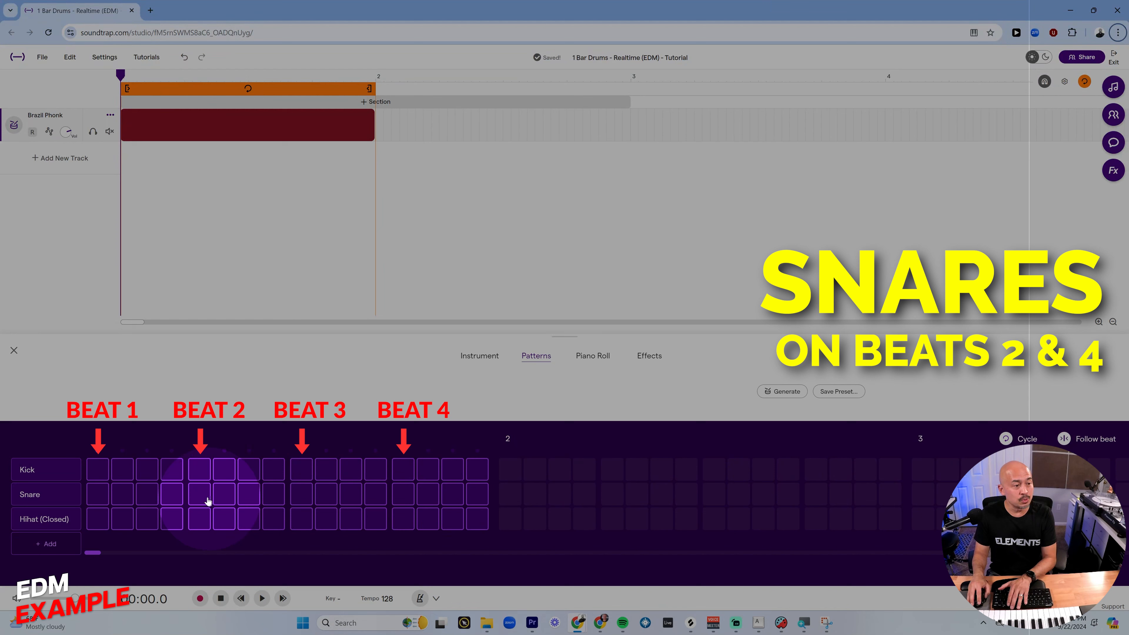
# Place snares on steps 5 and 13 and a kick on step 1 of bar 1, and play the loop back
pyautogui.click(207, 500)
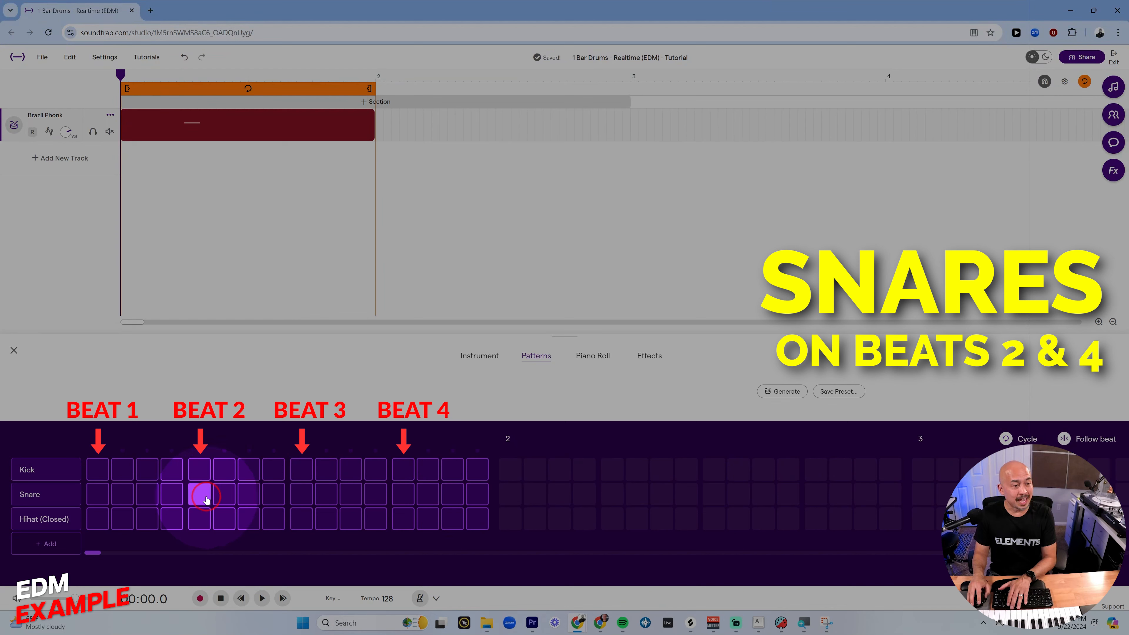
pyautogui.click(406, 491)
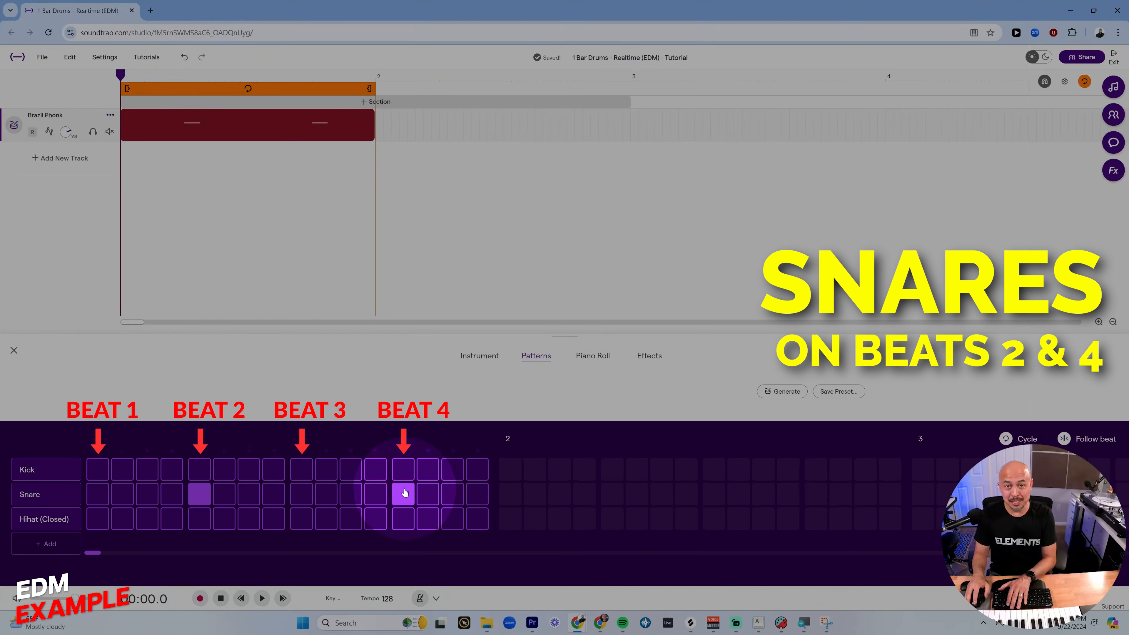
pyautogui.click(99, 470)
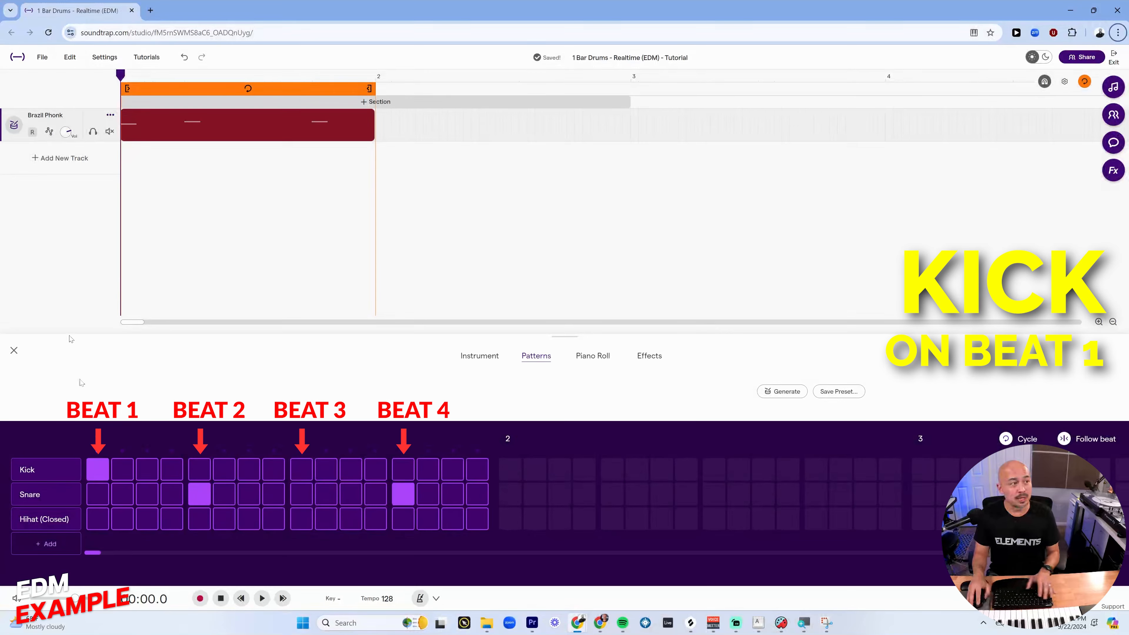
pyautogui.click(120, 75)
pyautogui.press('space')
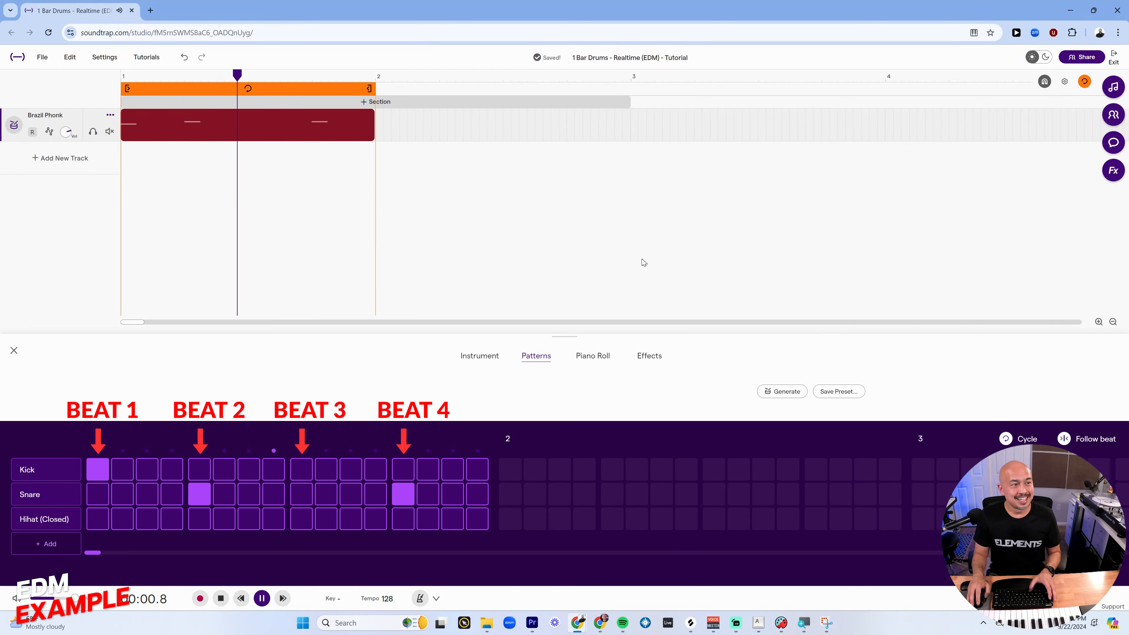
pyautogui.press('space')
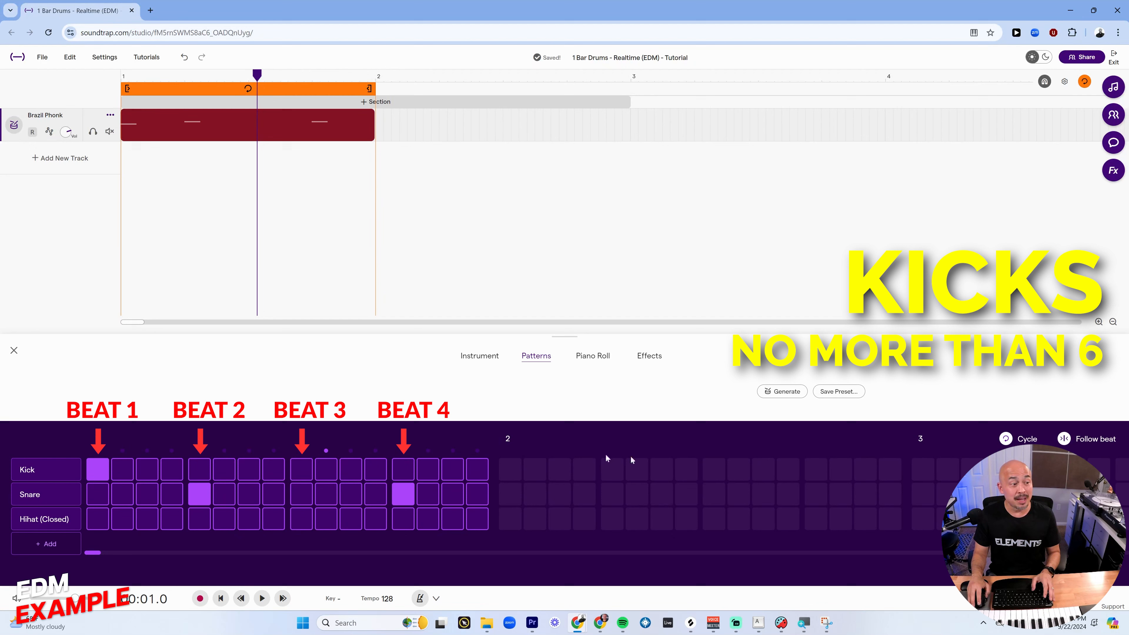
# Add kicks on steps 5, 9 and 13 of bar 1
pyautogui.click(205, 472)
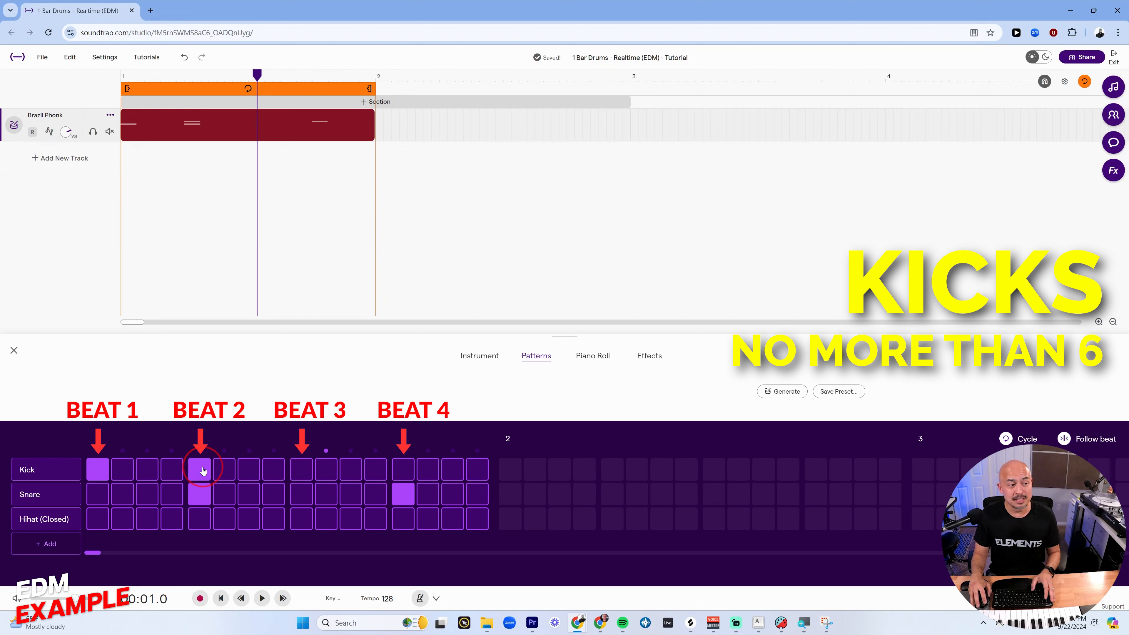
pyautogui.click(303, 472)
pyautogui.click(410, 477)
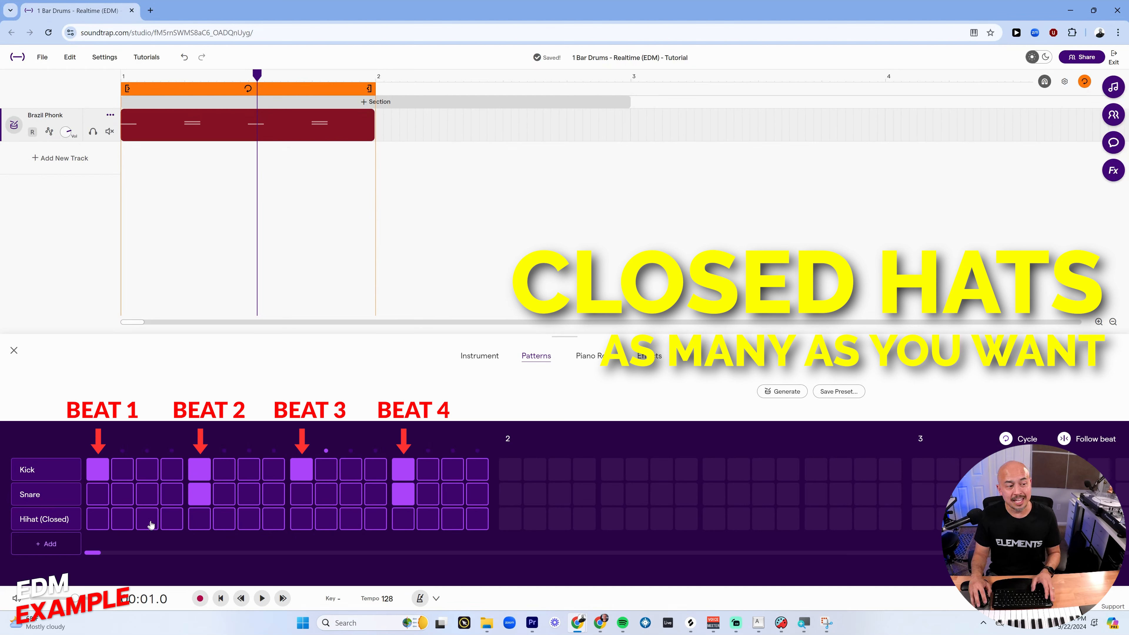
# Add closed hi-hats on steps 3, 7, 11, 12 and 15 of bar 1, and play the beat from the start
pyautogui.click(150, 522)
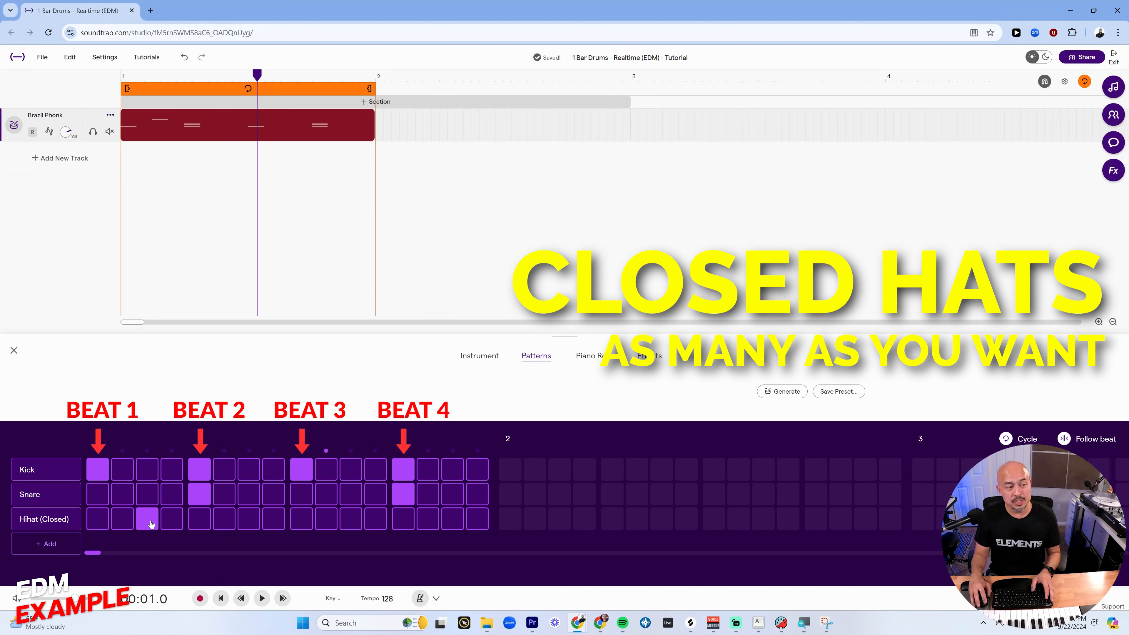
pyautogui.click(256, 521)
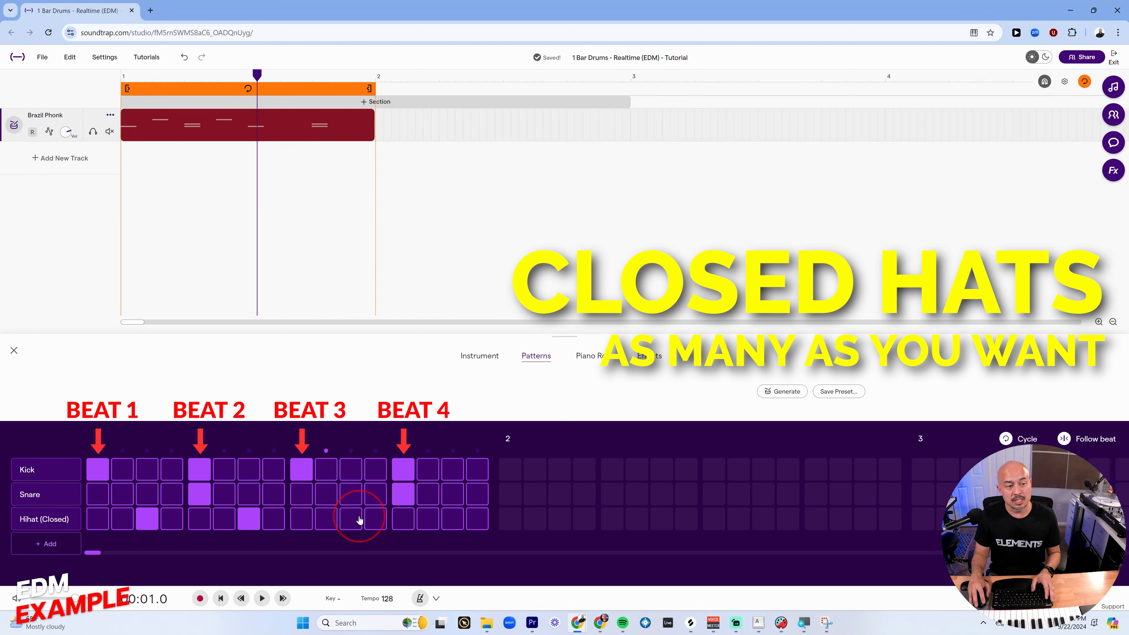
pyautogui.click(352, 520)
pyautogui.click(454, 519)
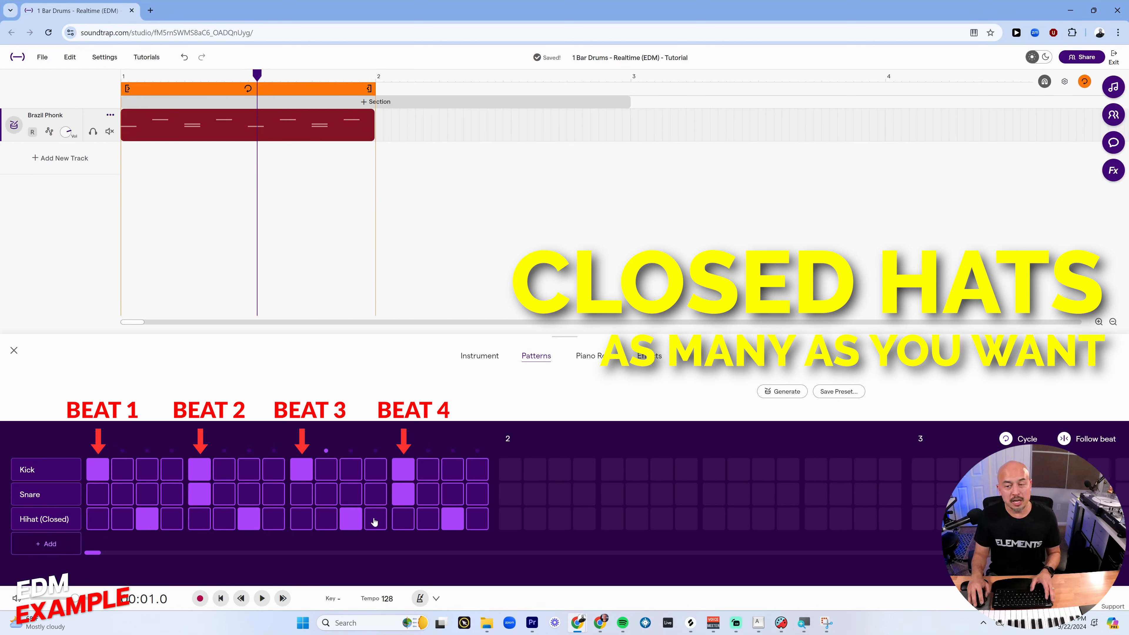
pyautogui.click(376, 524)
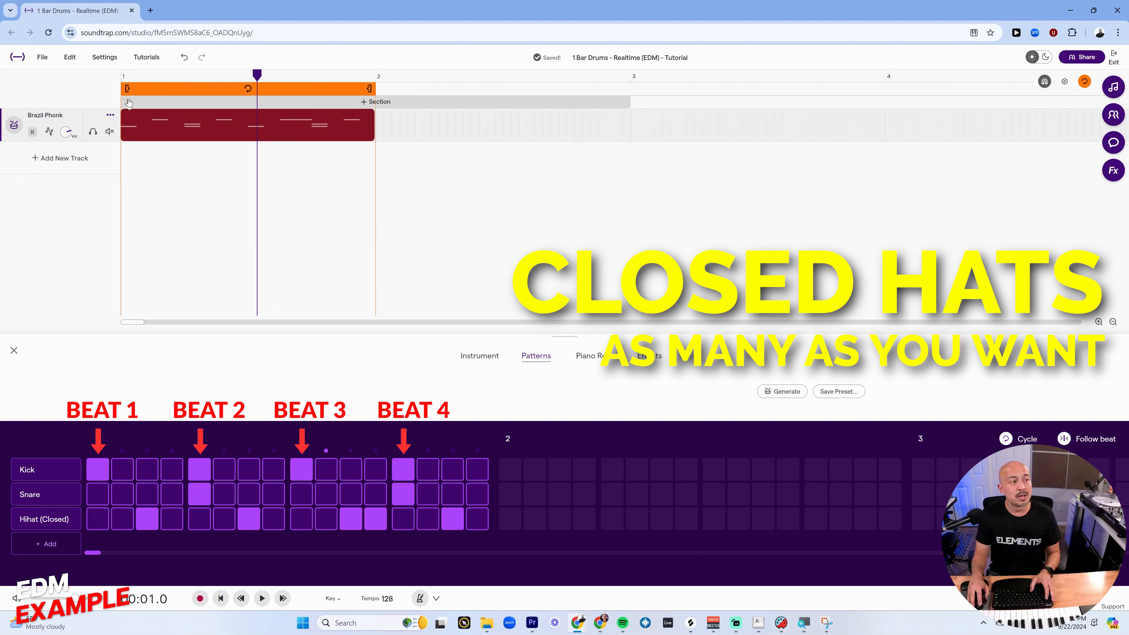
pyautogui.click(121, 73)
pyautogui.click(793, 302)
pyautogui.press('space')
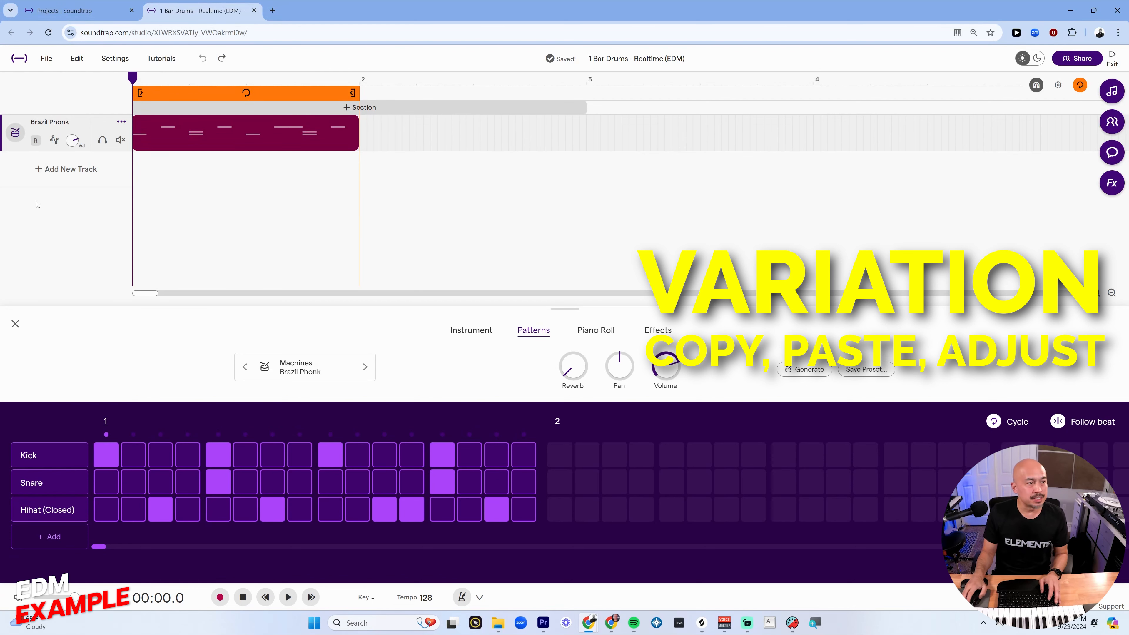
# Paste a copy of the bar 1 Brazil Phonk region at bar 9
pyautogui.scroll(-8, 146, 181)
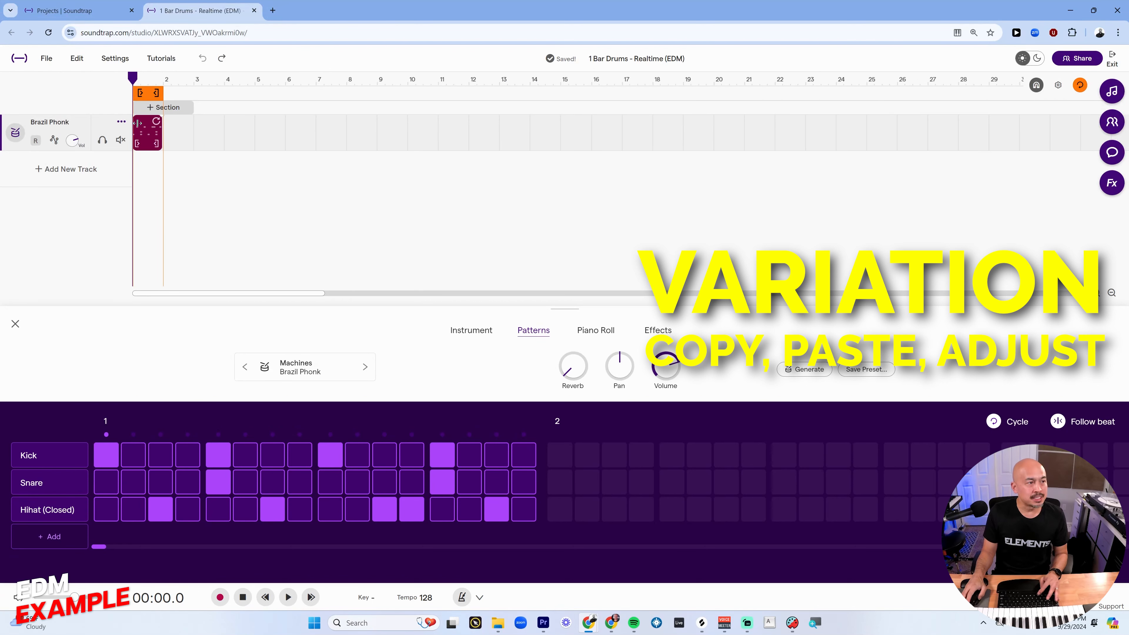
pyautogui.click(381, 80)
pyautogui.hotkey('ctrl', 'v')
pyautogui.click(362, 183)
pyautogui.scroll(2, 202, 224)
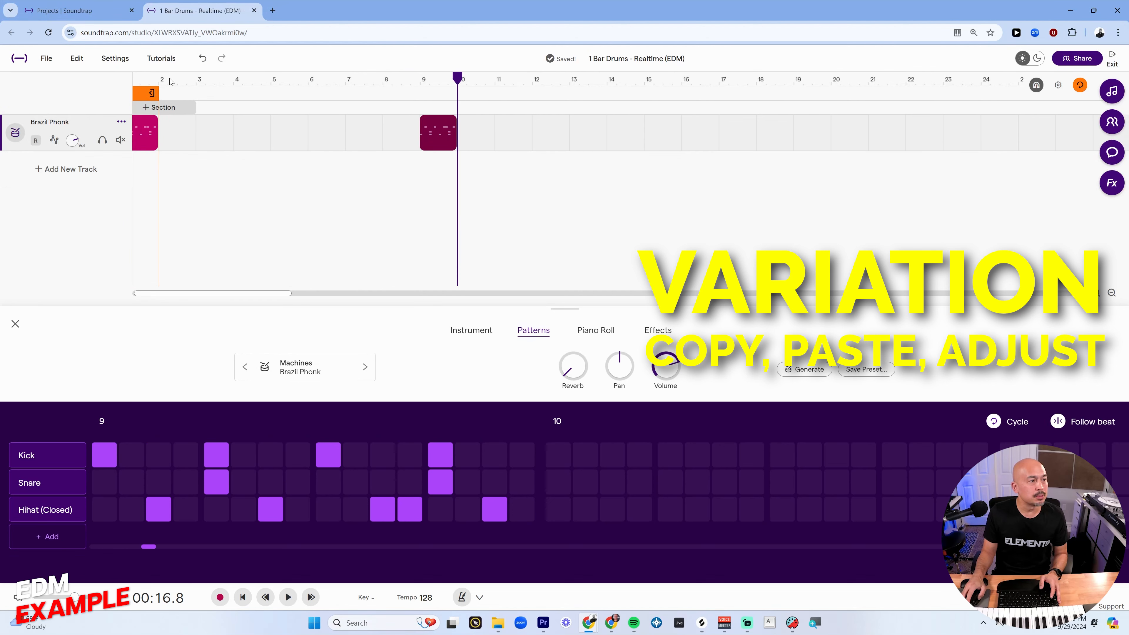
# Add closed hi-hats on steps 1, 5, 9 and 13 of the bar 1 region
pyautogui.click(133, 81)
pyautogui.click(146, 127)
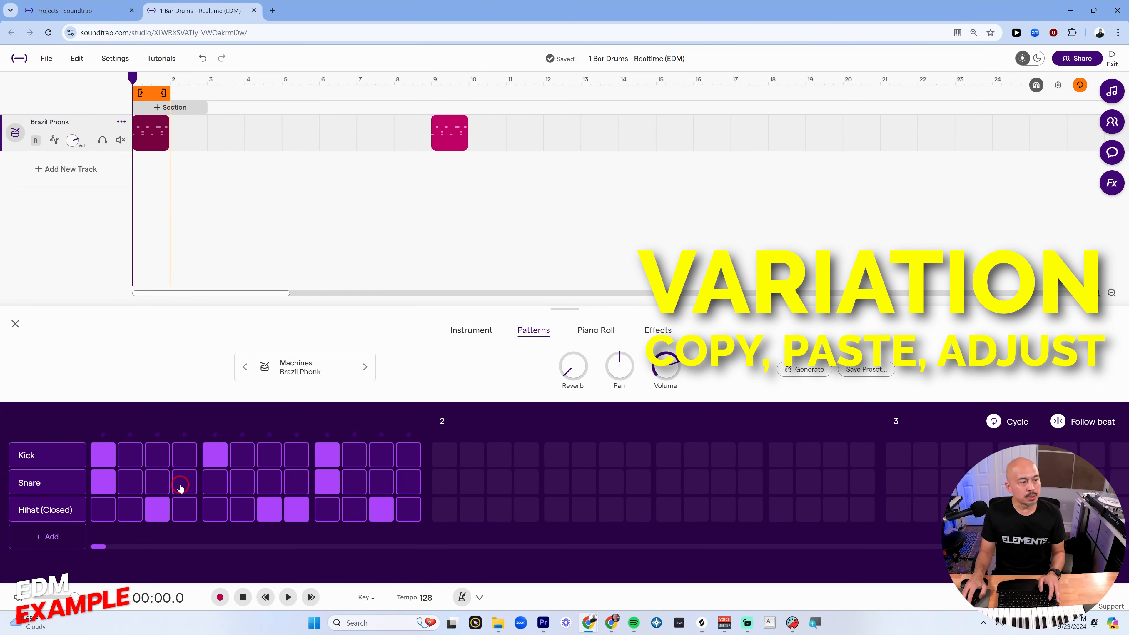
pyautogui.hscroll(-2, 102, 548)
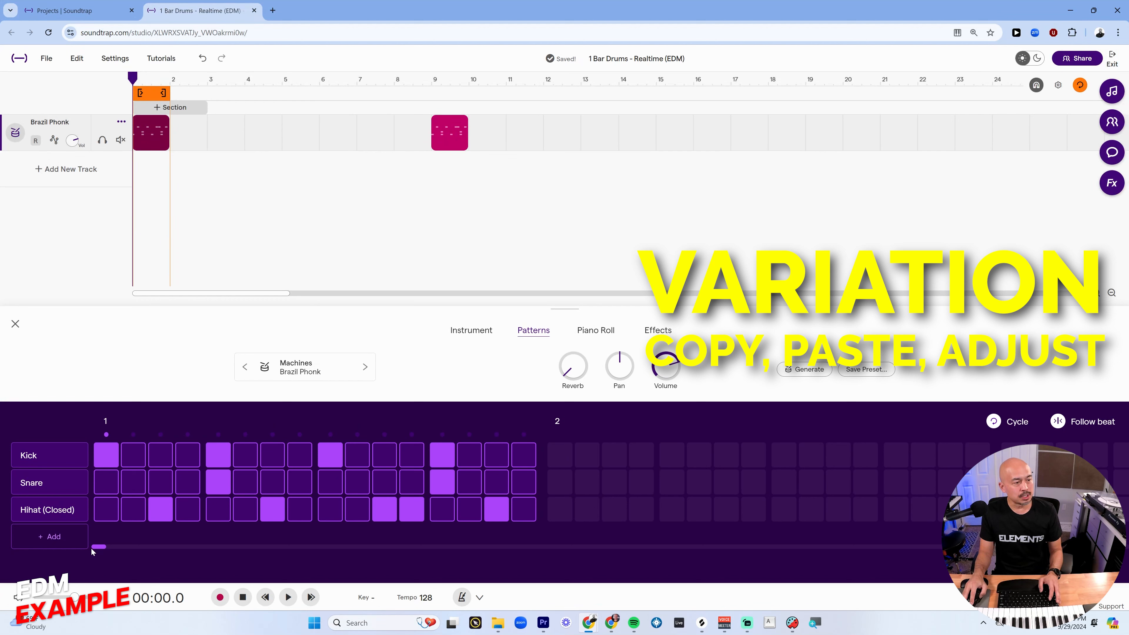
pyautogui.click(107, 510)
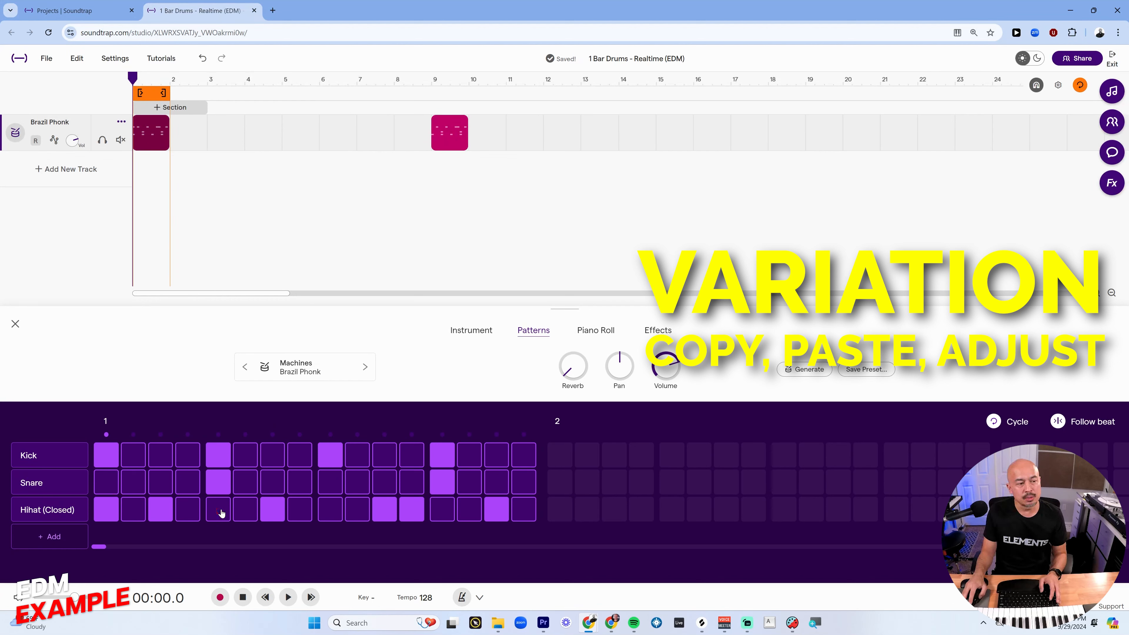
pyautogui.click(219, 510)
pyautogui.click(330, 519)
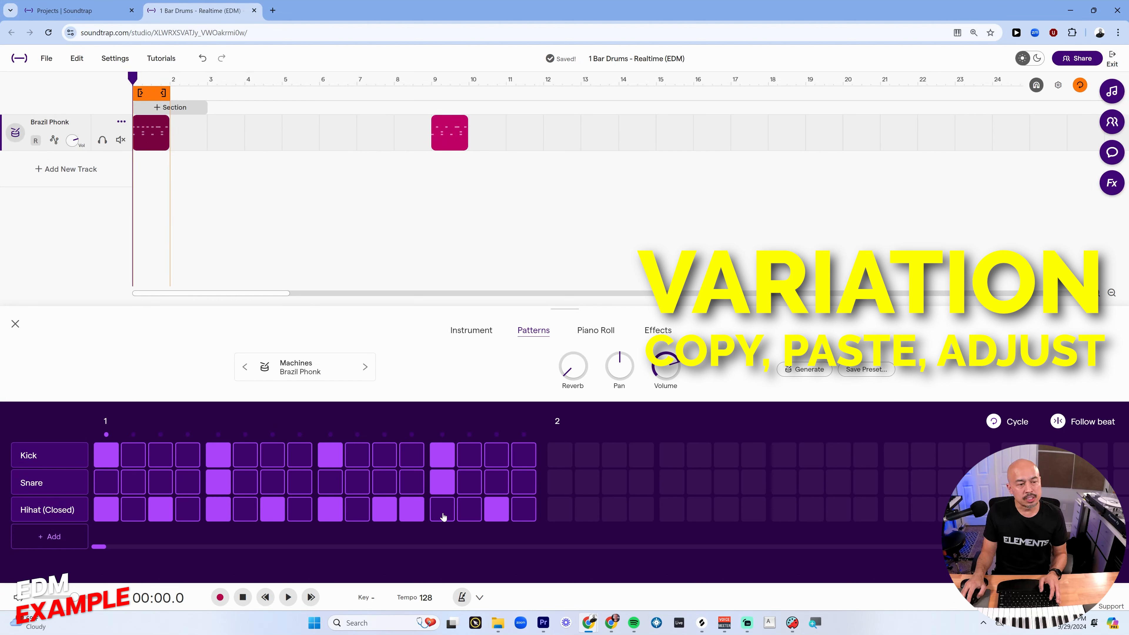
pyautogui.click(443, 516)
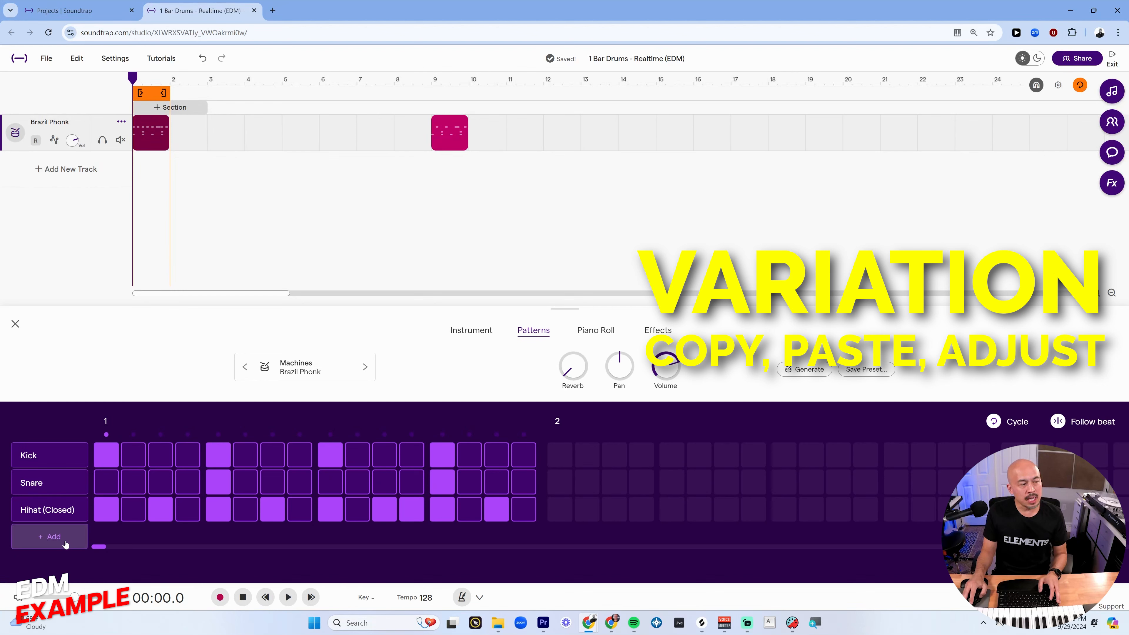
# Add a Hihat (Open) row and remove the closed hi-hats on steps 3, 7, 11 and 15 of bar 1
pyautogui.click(41, 540)
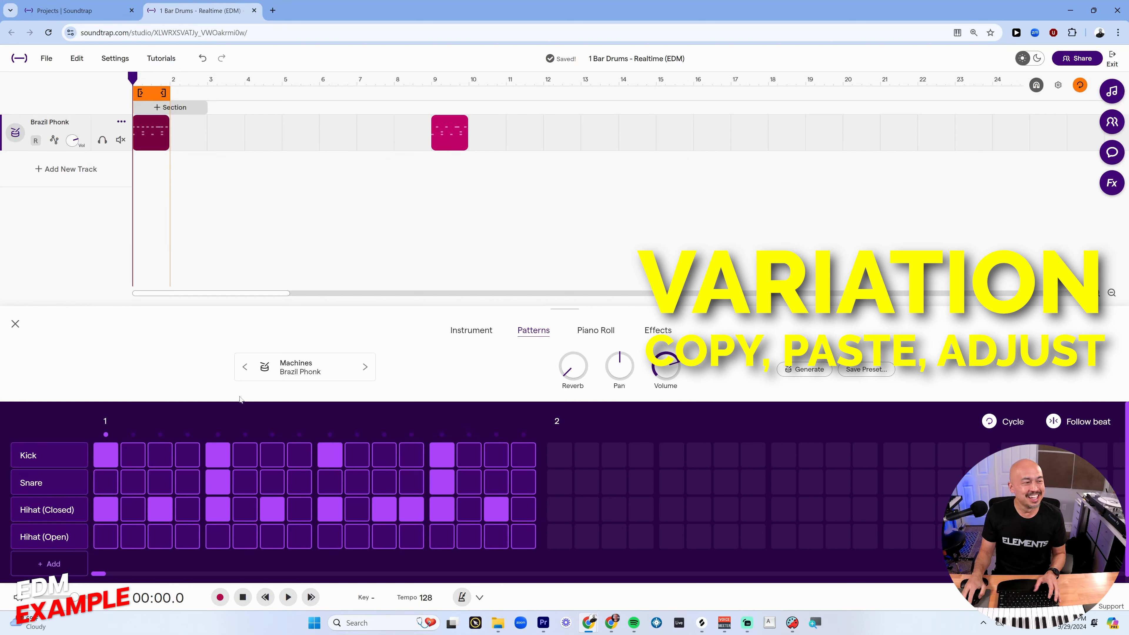
pyautogui.click(160, 510)
pyautogui.click(272, 510)
pyautogui.click(384, 511)
pyautogui.click(496, 510)
# Place open hi-hats on steps 3, 7, 11 and 15 of bar 1, and play the beat from the start
pyautogui.click(497, 537)
pyautogui.click(384, 537)
pyautogui.click(272, 538)
pyautogui.click(164, 538)
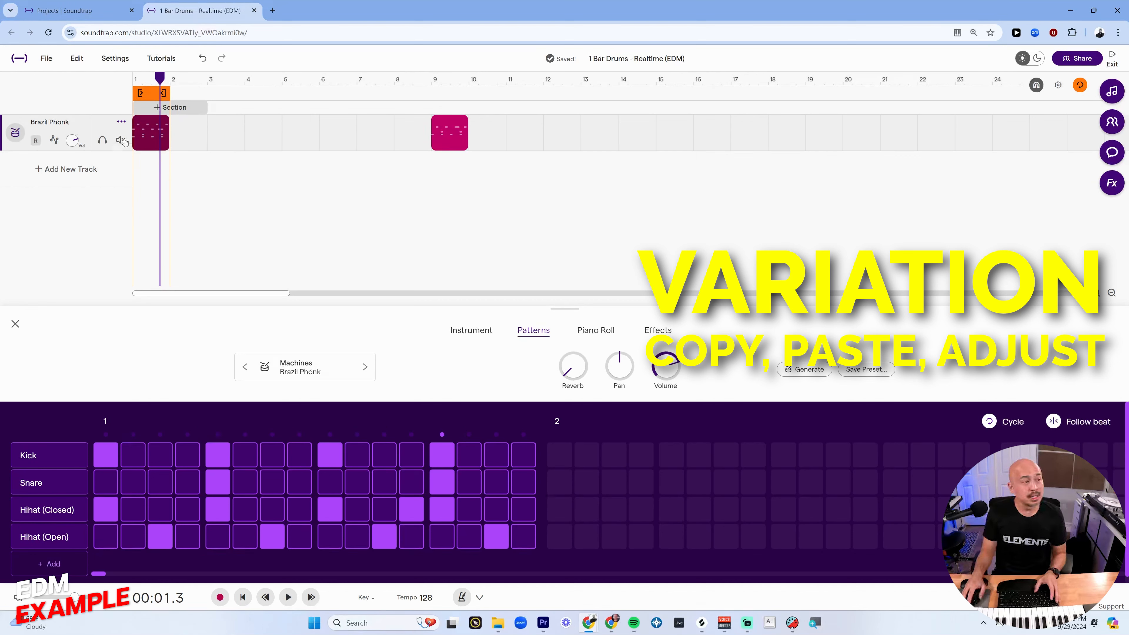
pyautogui.click(133, 80)
pyautogui.press('space')
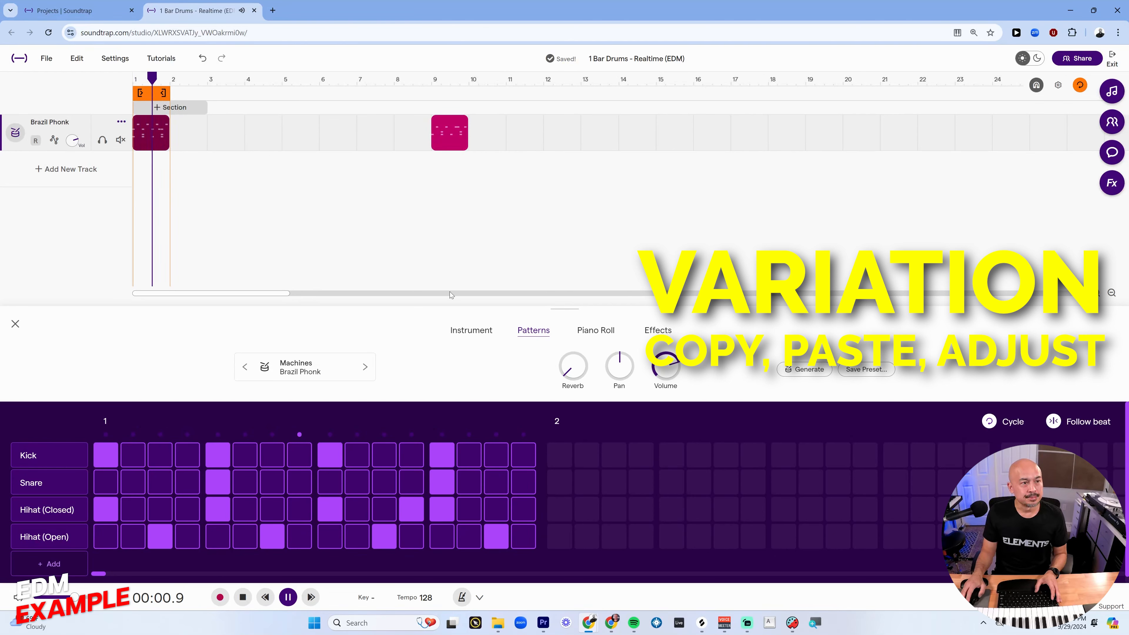
pyautogui.press('space')
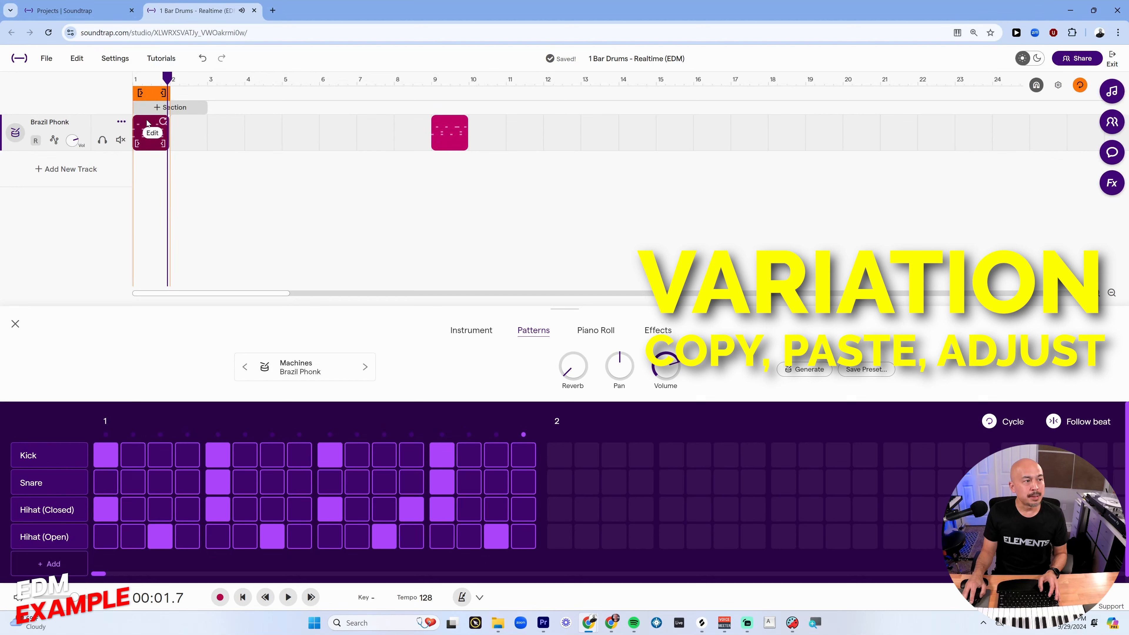
# Paste a copy of the bar 1 region with open hi-hats at bar 10
pyautogui.click(469, 80)
pyautogui.click(456, 180)
pyautogui.hotkey('ctrl', 'v')
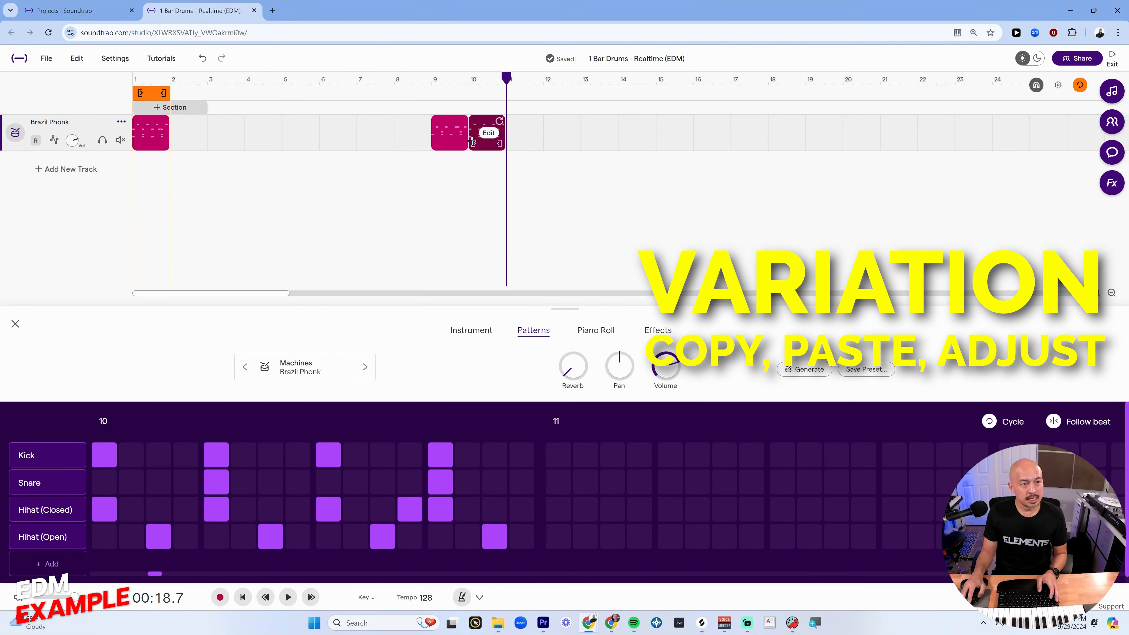
# Clear every closed and open hi-hat from bar 1, keeping only kicks and snares, and play the beat back
pyautogui.click(128, 81)
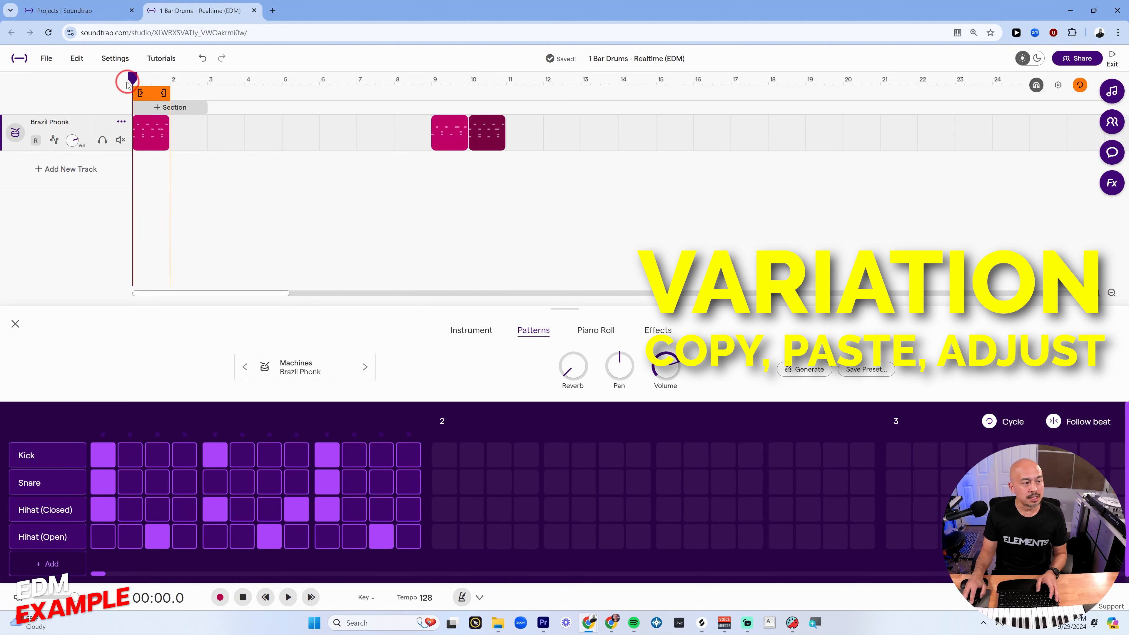
pyautogui.moveTo(100, 574); pyautogui.dragTo(83, 575)
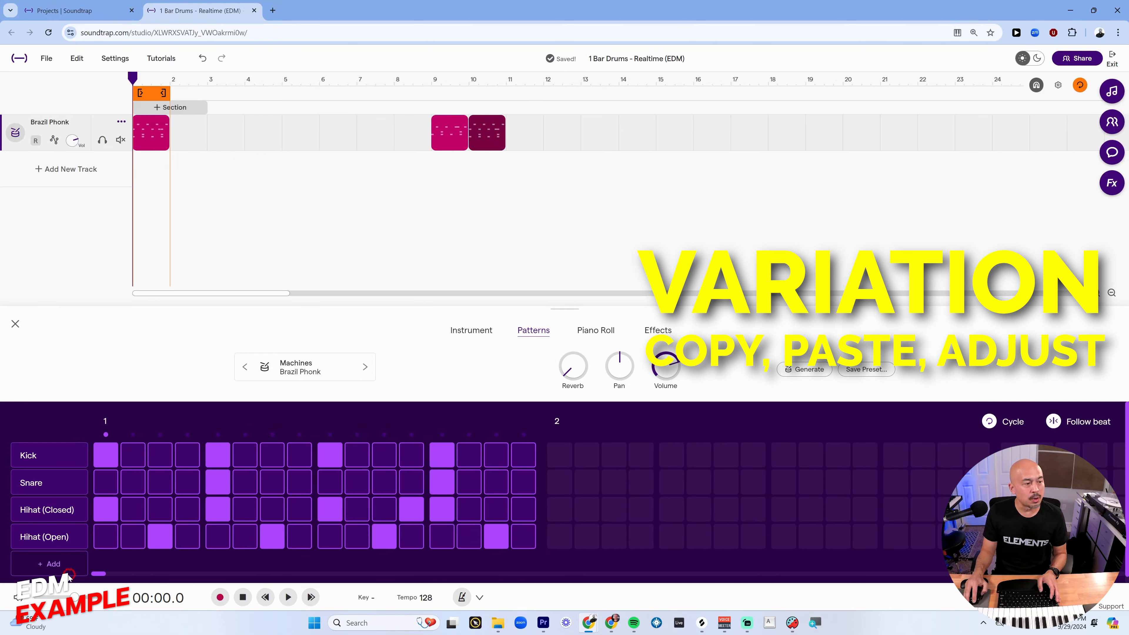
pyautogui.click(107, 512)
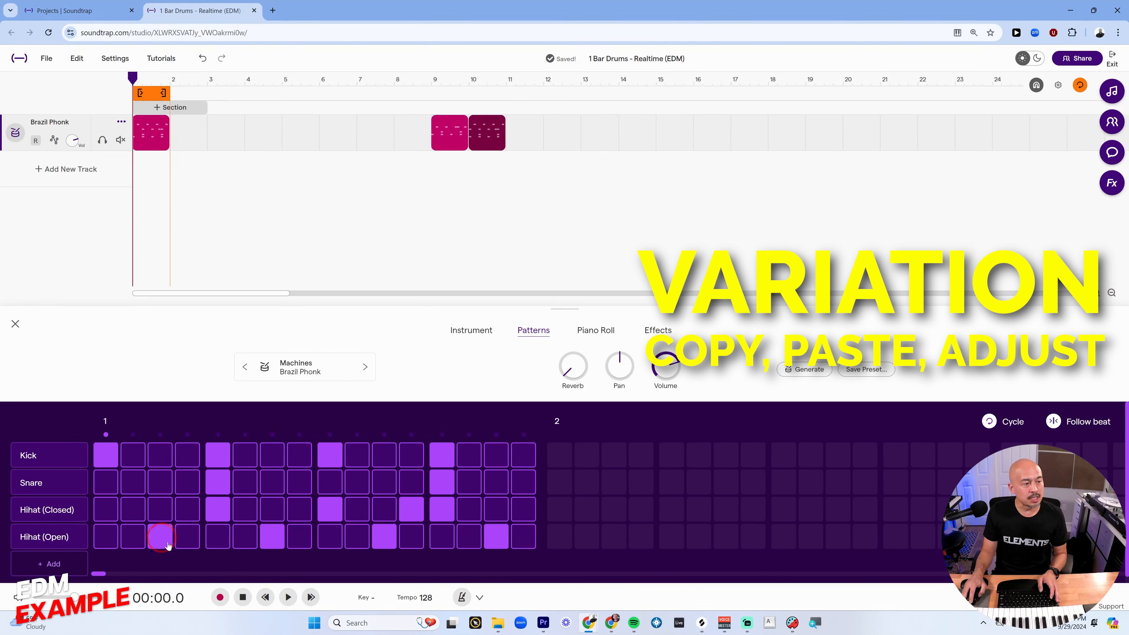
pyautogui.click(161, 537)
pyautogui.click(276, 536)
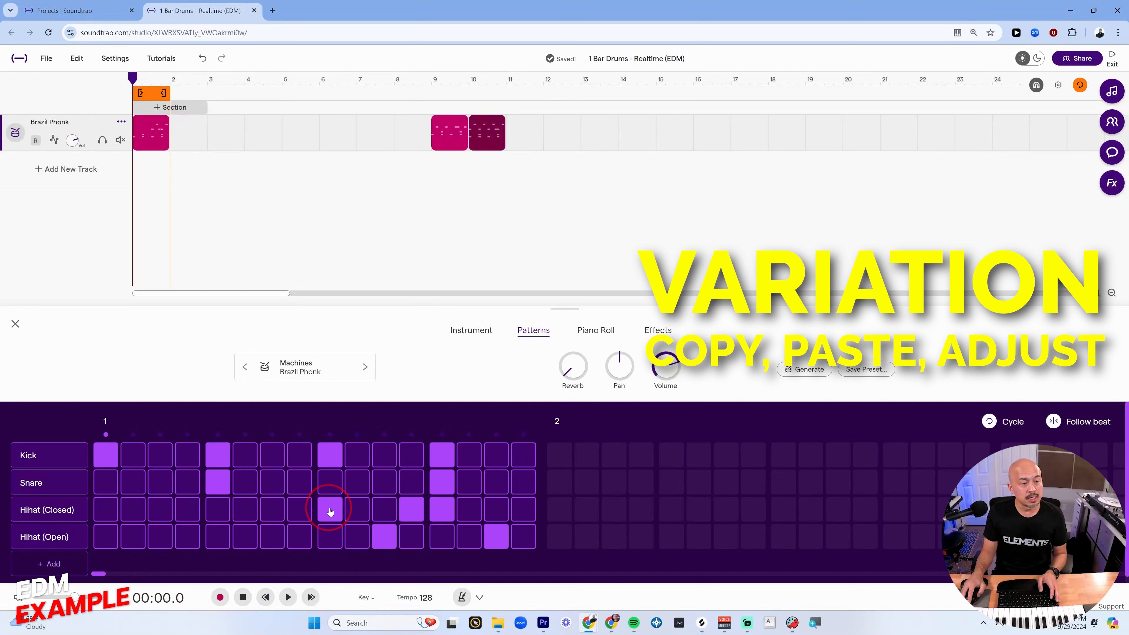
pyautogui.click(330, 511)
pyautogui.click(385, 536)
pyautogui.click(411, 510)
pyautogui.click(442, 510)
pyautogui.click(497, 536)
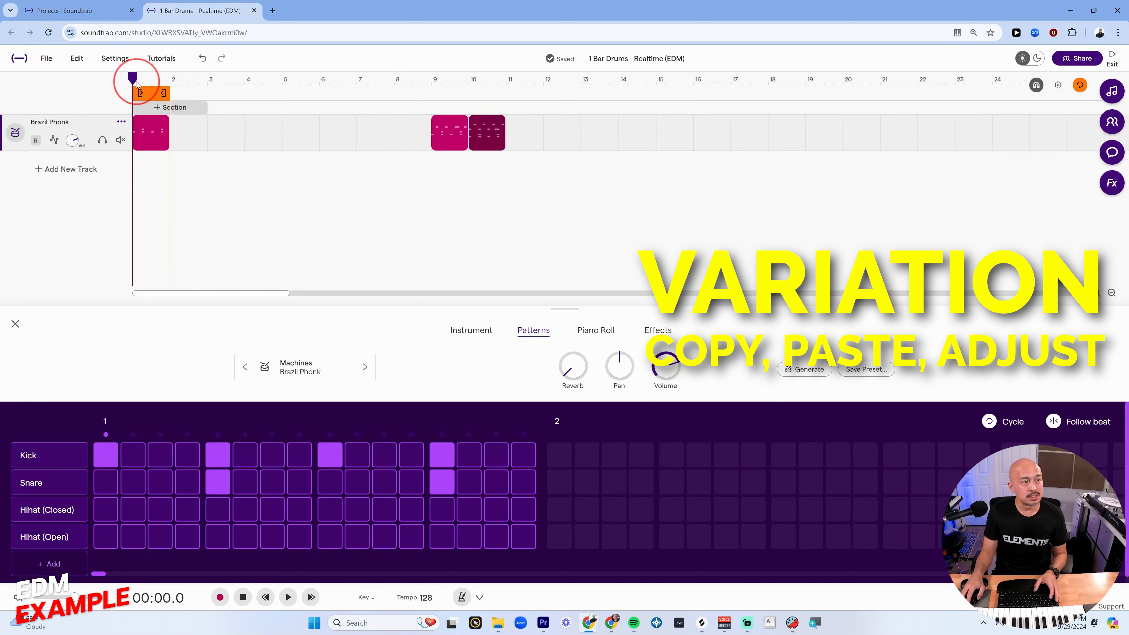
pyautogui.press('space')
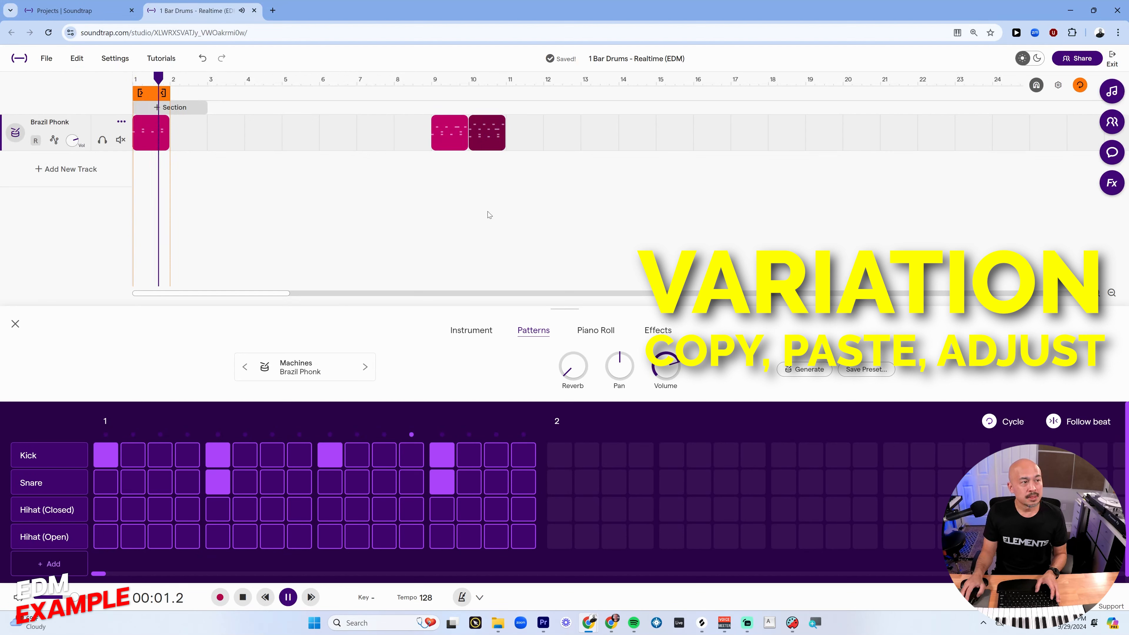
pyautogui.press('space')
# Paste a copy of the kick-and-snare region from bar 1 at bar 8
pyautogui.click(257, 121)
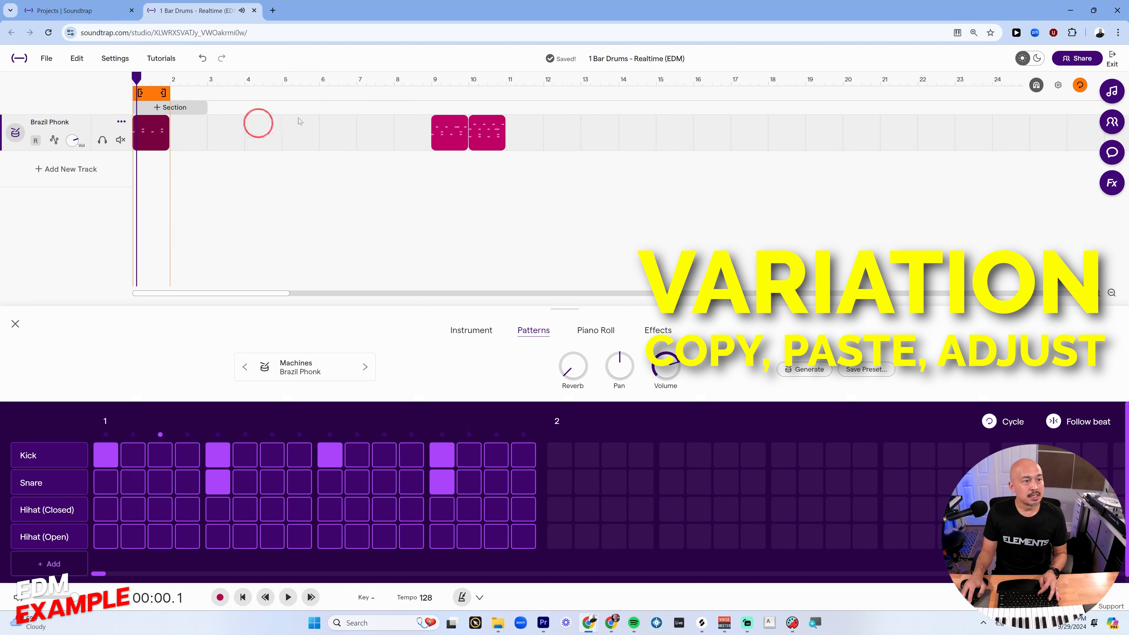
pyautogui.click(388, 85)
pyautogui.hotkey('ctrl', 'v')
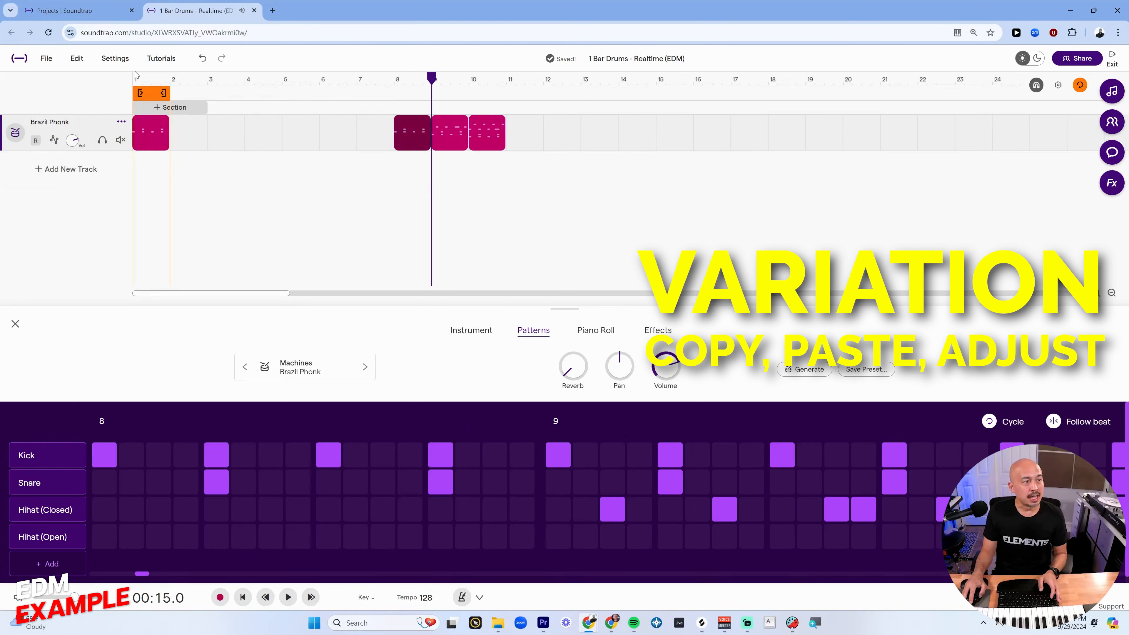
# Remove the kicks on steps 1, 5, 9 and 13 of the bar 1 region
pyautogui.click(123, 85)
pyautogui.click(158, 146)
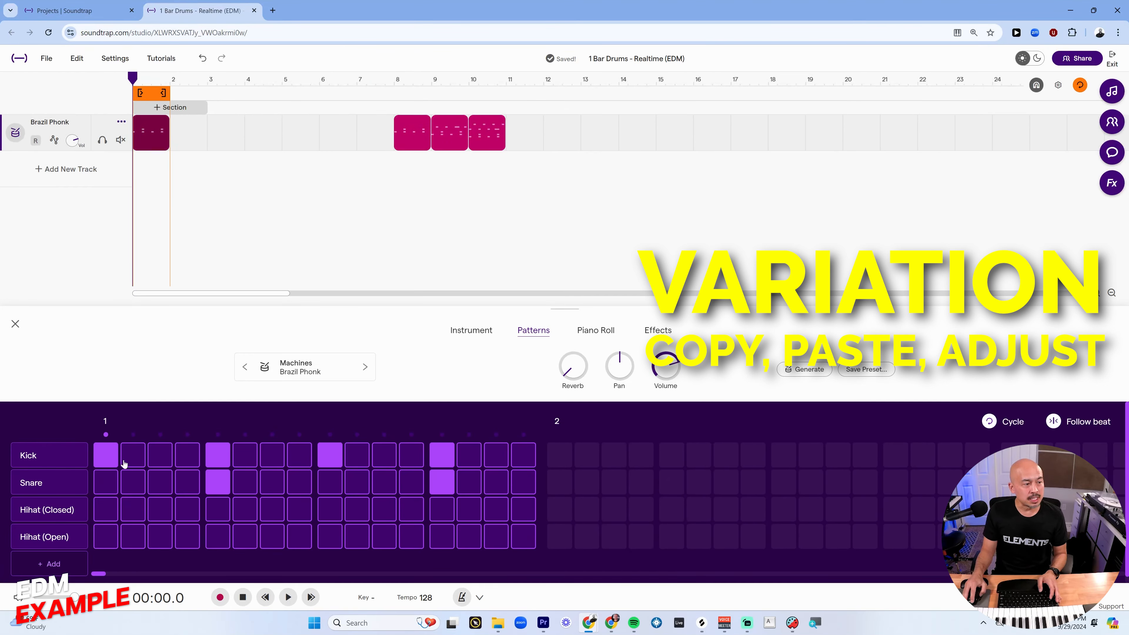
pyautogui.click(109, 456)
pyautogui.click(226, 455)
pyautogui.click(329, 455)
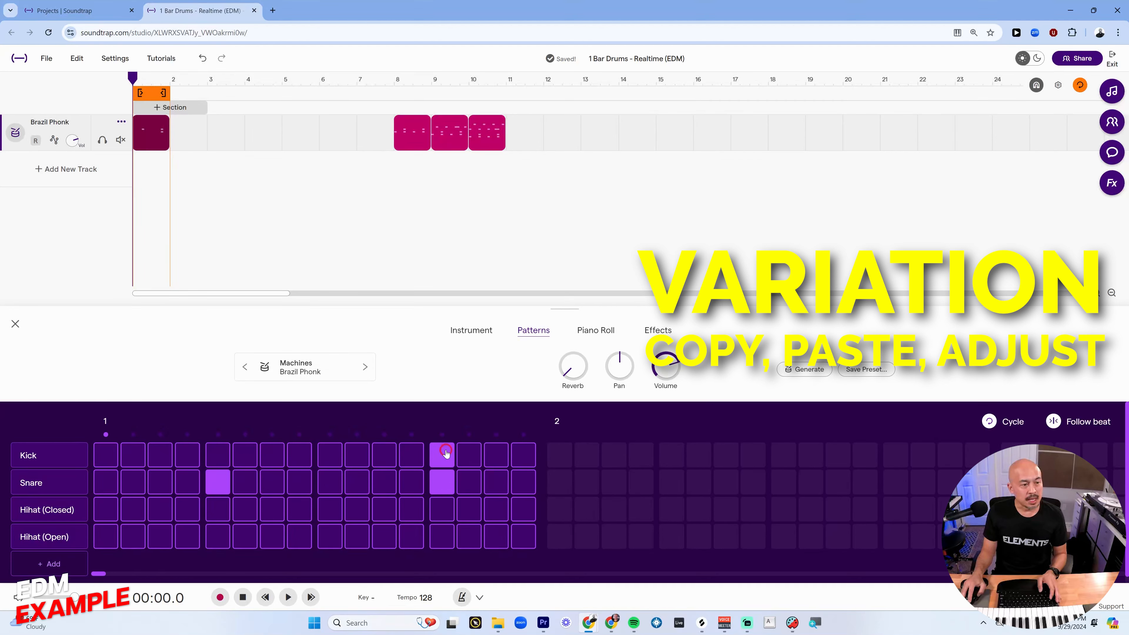
pyautogui.click(440, 455)
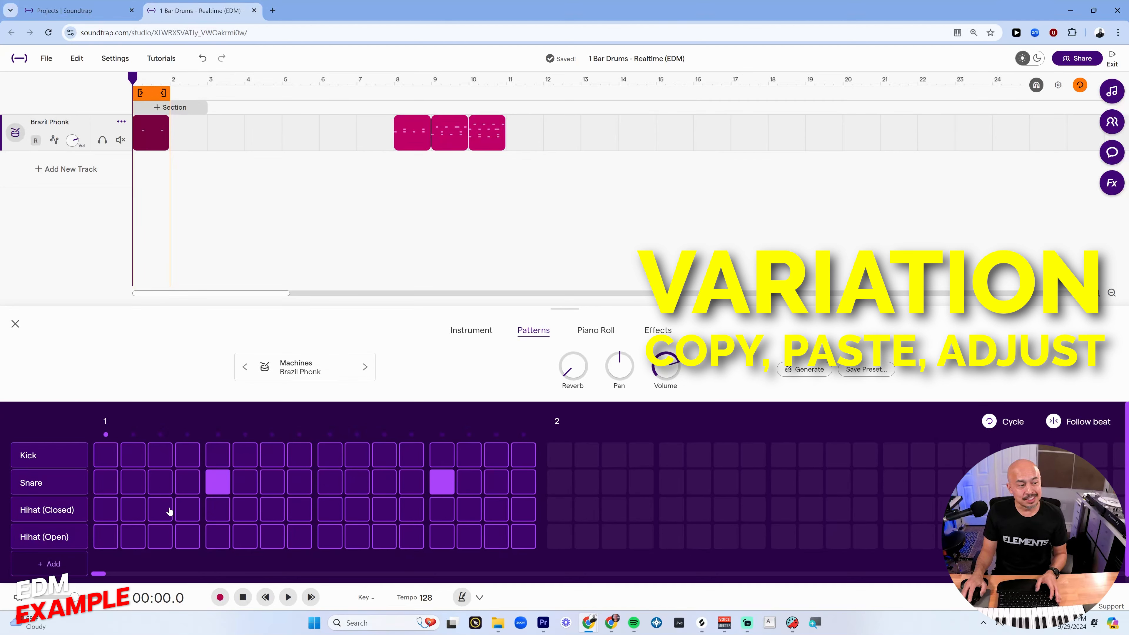
# Place closed hi-hats on steps 1, 3, 5, 7, 8, 9, 11, 13, 14 and 15 of bar 1, and play the beat
pyautogui.click(106, 511)
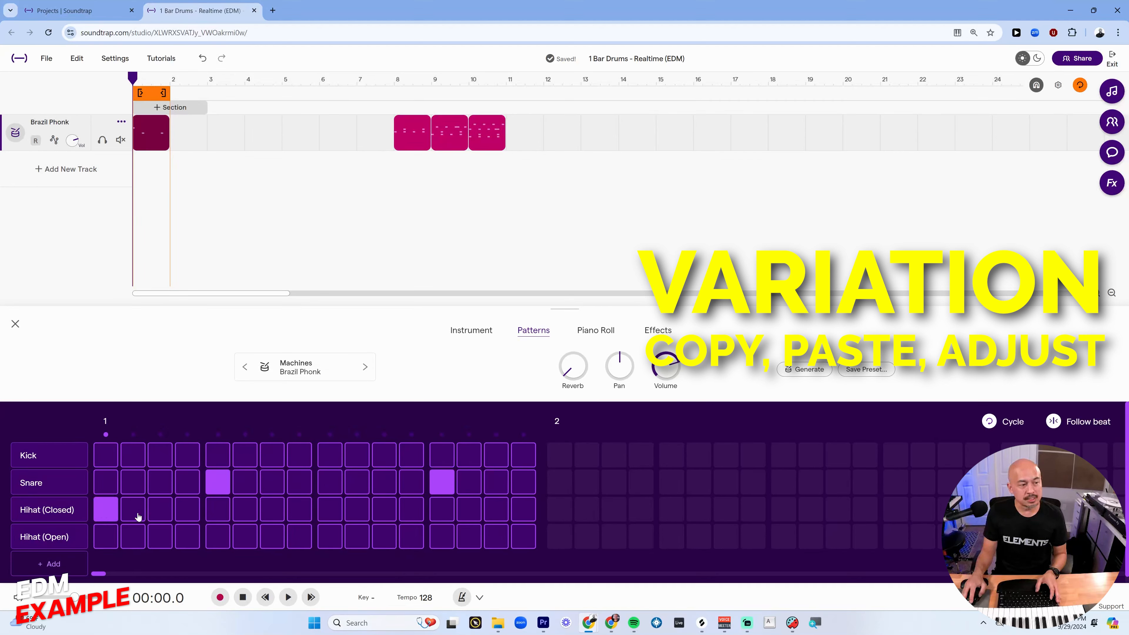
pyautogui.click(159, 515)
pyautogui.click(218, 512)
pyautogui.click(272, 510)
pyautogui.click(299, 510)
pyautogui.click(330, 511)
pyautogui.click(385, 511)
pyautogui.click(442, 511)
pyautogui.click(496, 510)
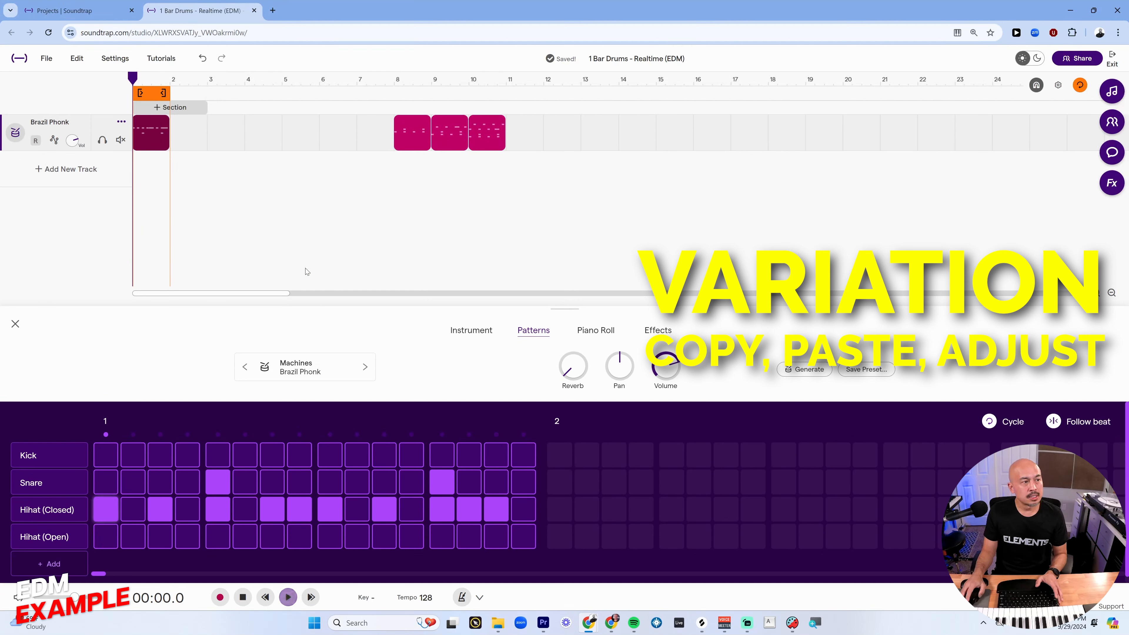
pyautogui.press('space')
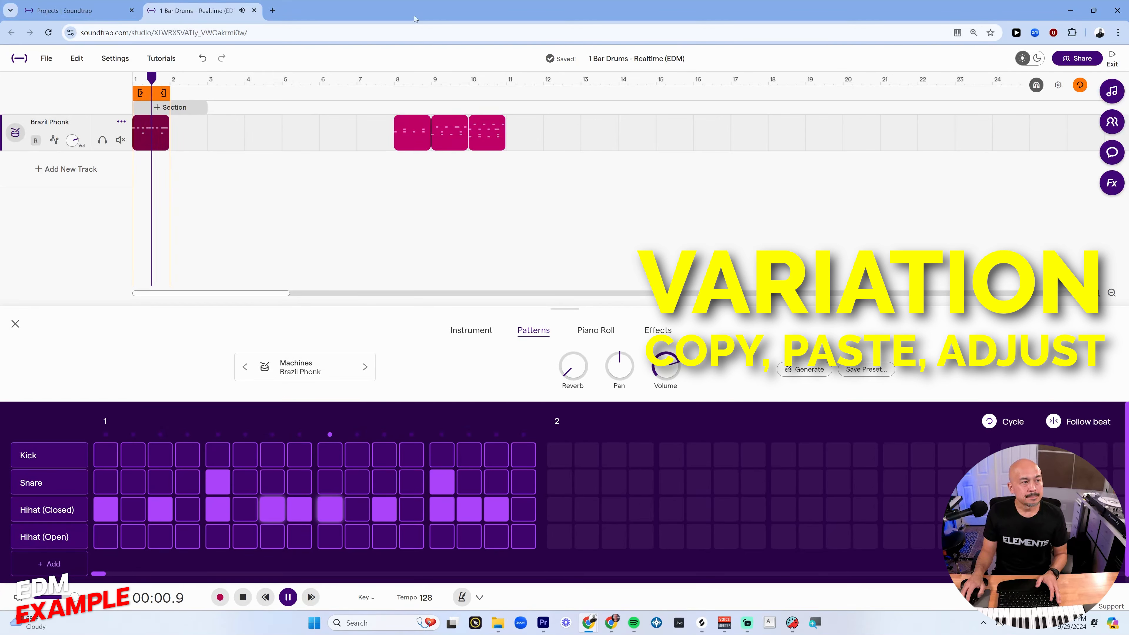
pyautogui.press('space')
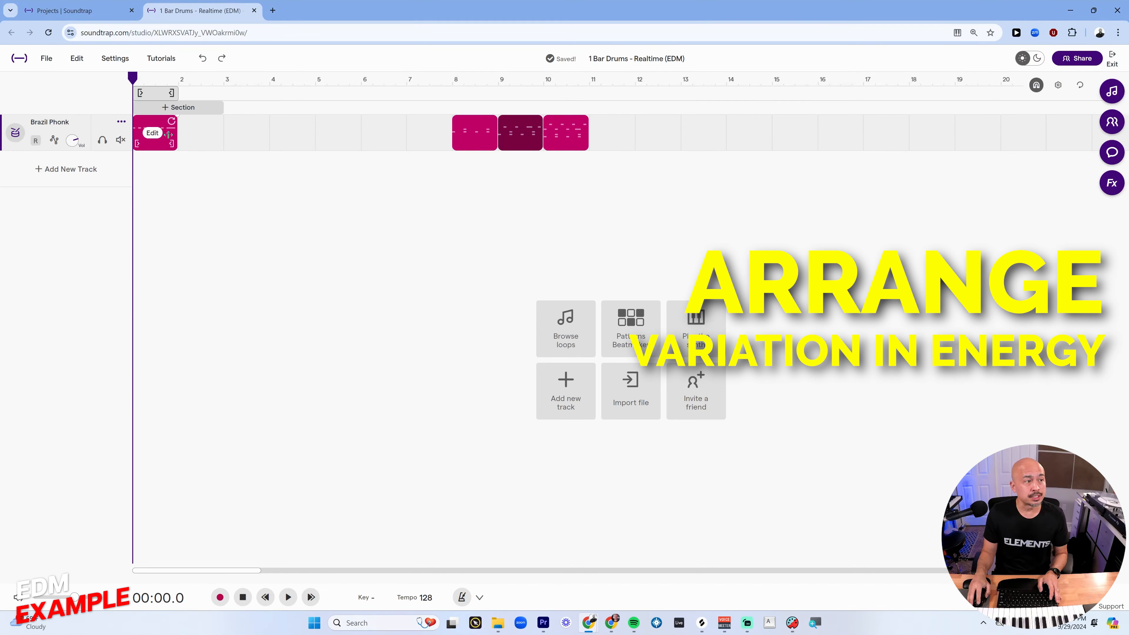
# Loop the bar 1 region through the end of bar 4 and move the kick-and-snare region from bar 8 to bar 15
pyautogui.moveTo(172, 120); pyautogui.dragTo(299, 123)
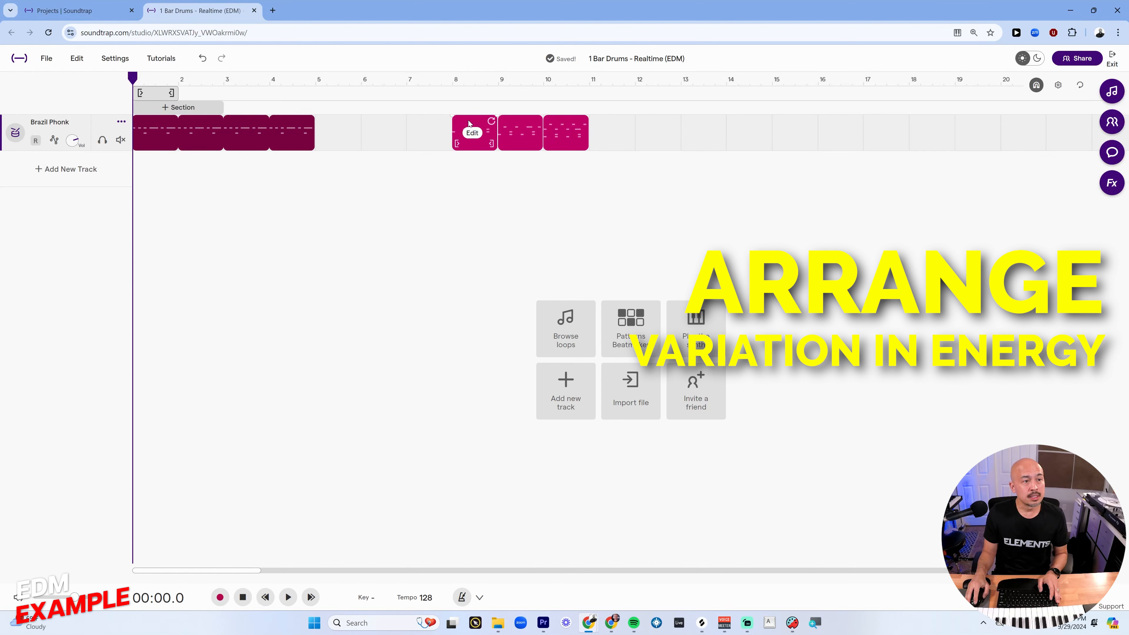
pyautogui.moveTo(473, 126); pyautogui.dragTo(801, 124)
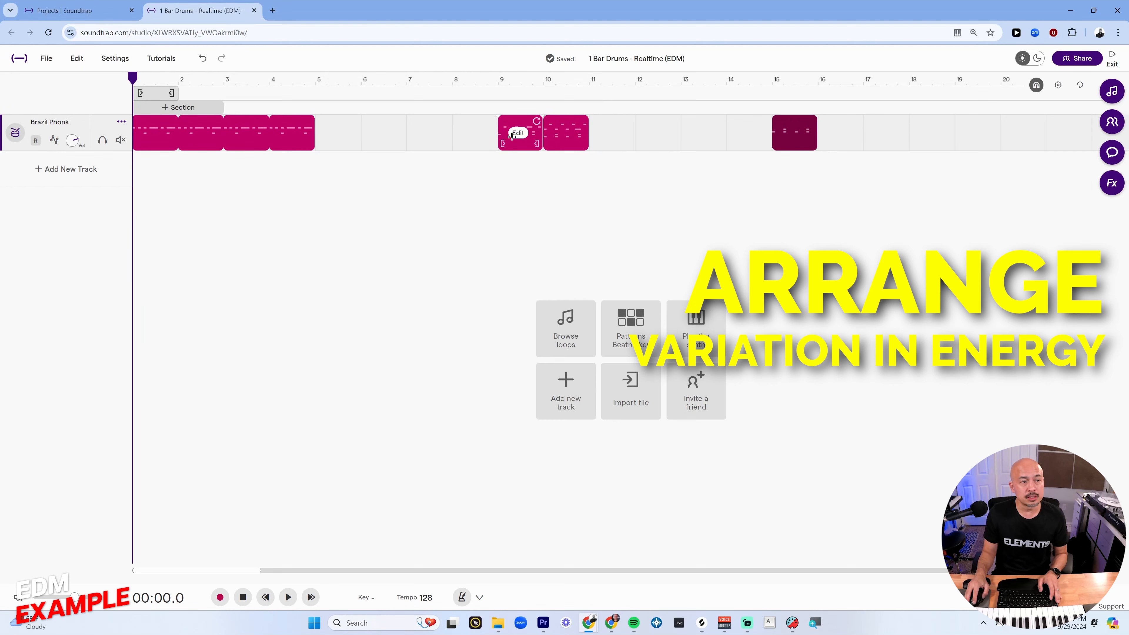
# Move the bar 9 region to bar 5 and loop it through the end of bar 8
pyautogui.moveTo(526, 124); pyautogui.dragTo(343, 125)
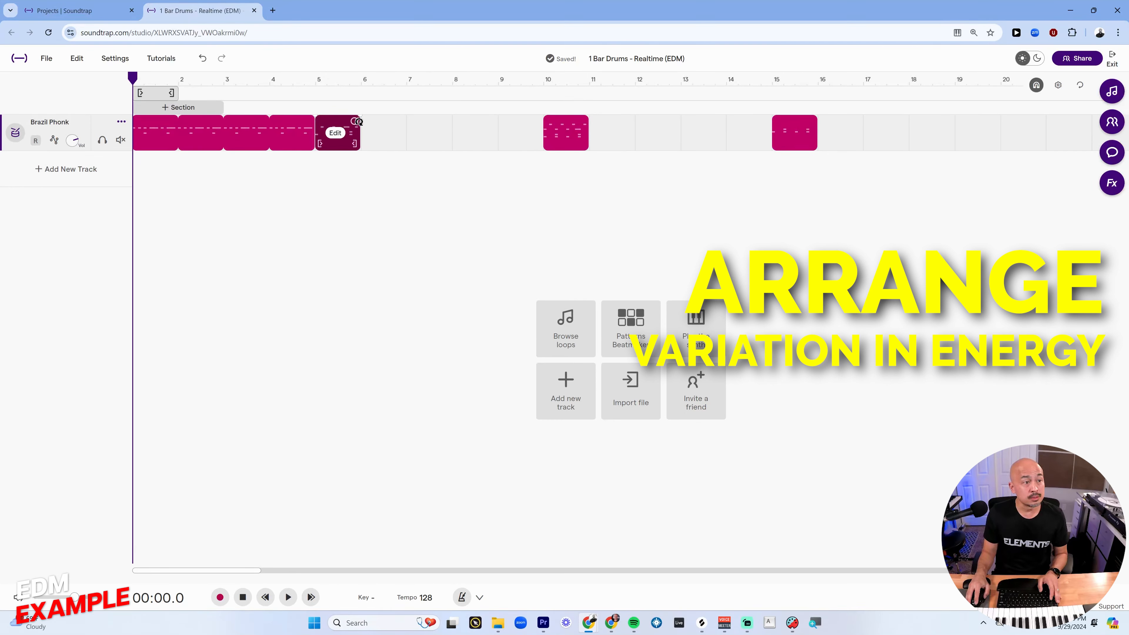
pyautogui.moveTo(357, 120); pyautogui.dragTo(500, 113)
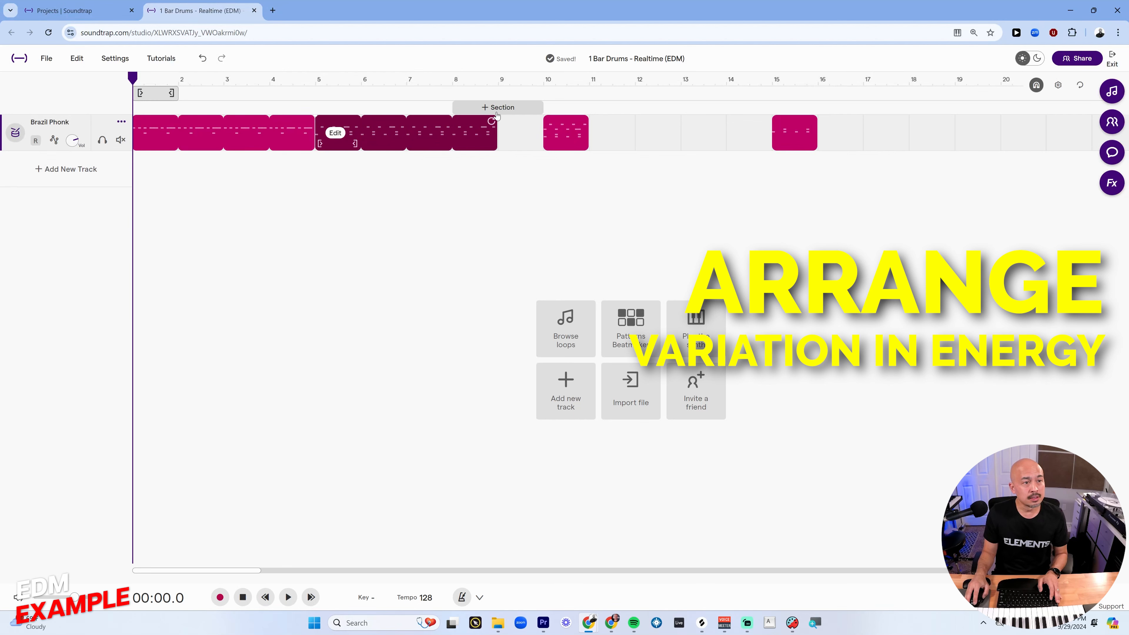
# Move the open hi-hat region to bar 9 and the kick-and-snare region to bar 13, looping each to four bars
pyautogui.moveTo(569, 131); pyautogui.dragTo(687, 120)
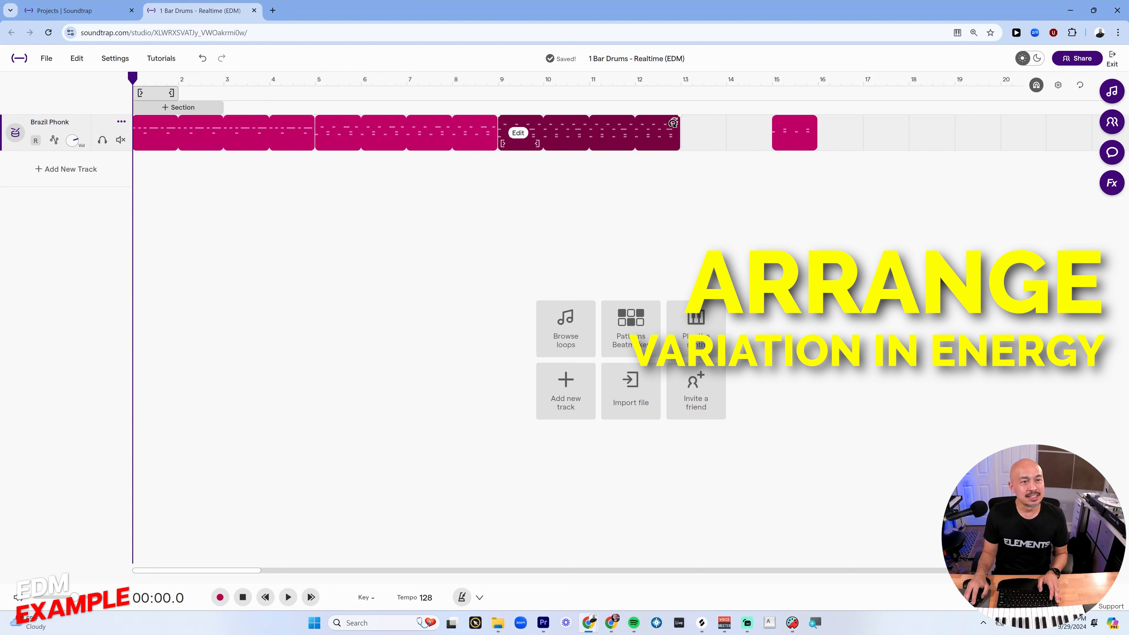
pyautogui.moveTo(793, 123); pyautogui.dragTo(845, 130)
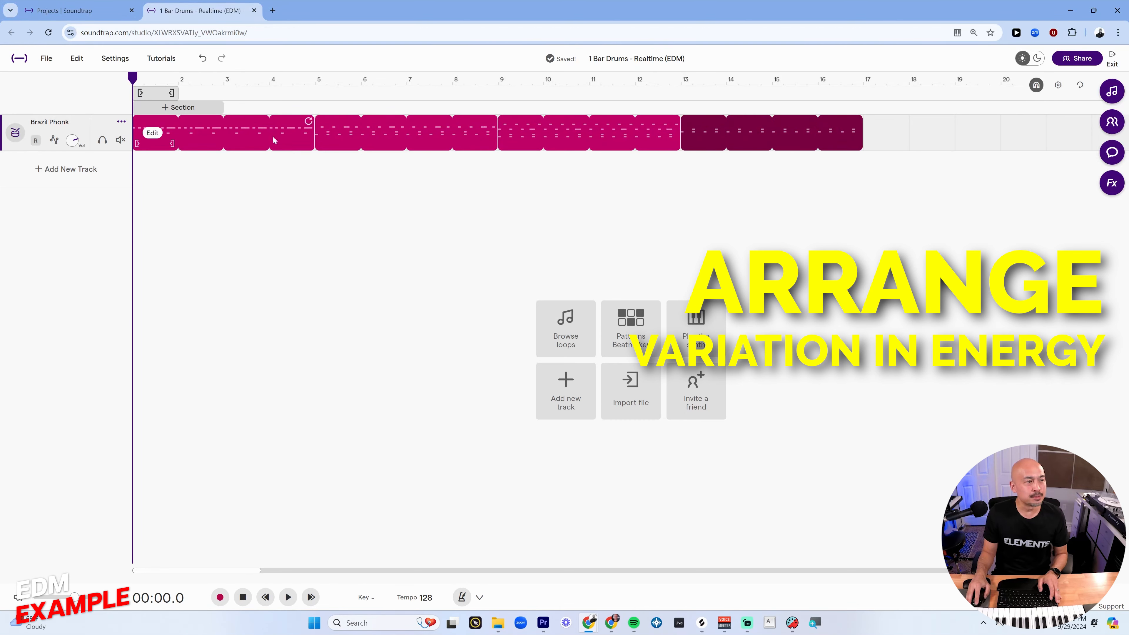